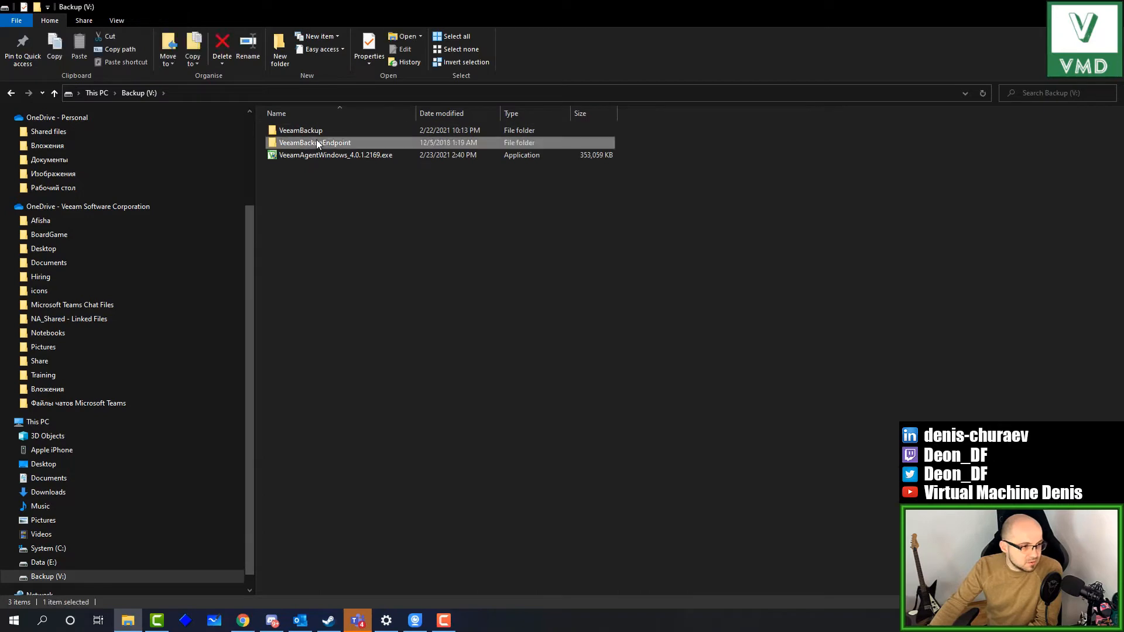
Open the backup job folder inside VeeamBackupEndpoint and select the 2018-12-27 full backup file
double_click(316, 142)
double_click(339, 135)
left_click_drag(446, 333, 438, 143)
left_click(438, 143)
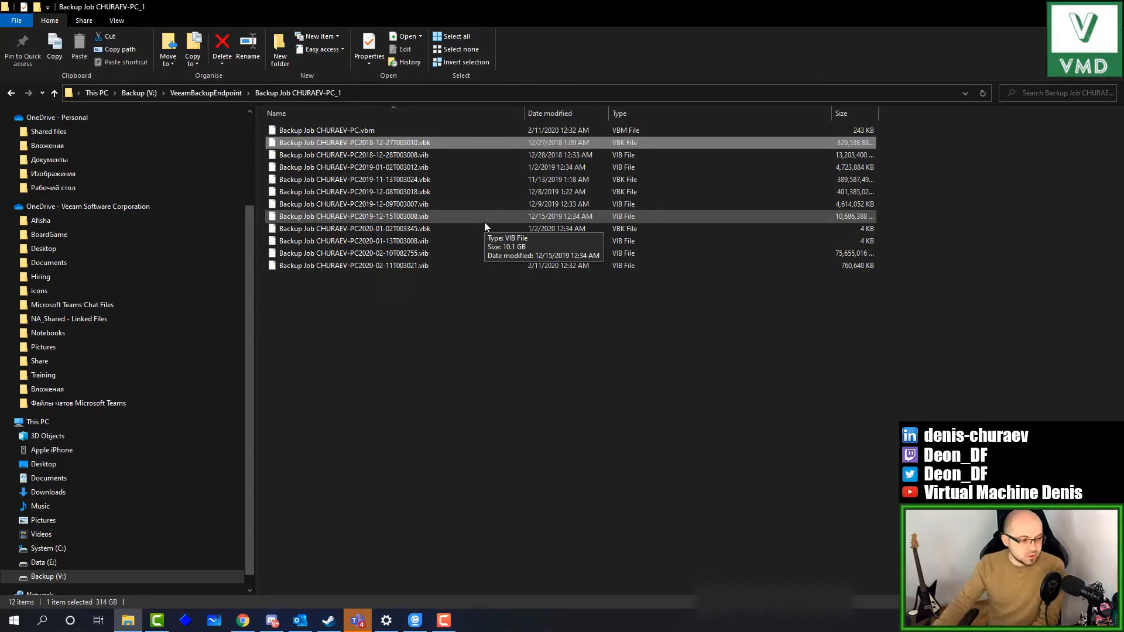
Switch to Google Chrome, load veeam.com in a new window and open its product downloads page
right_click(234, 626)
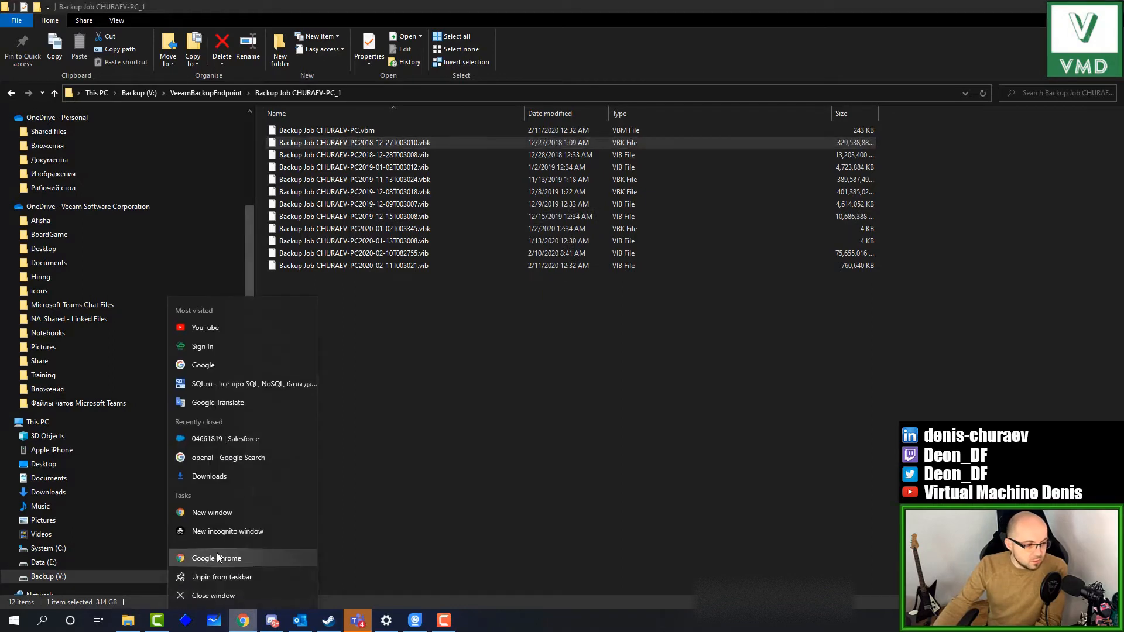
left_click(216, 554)
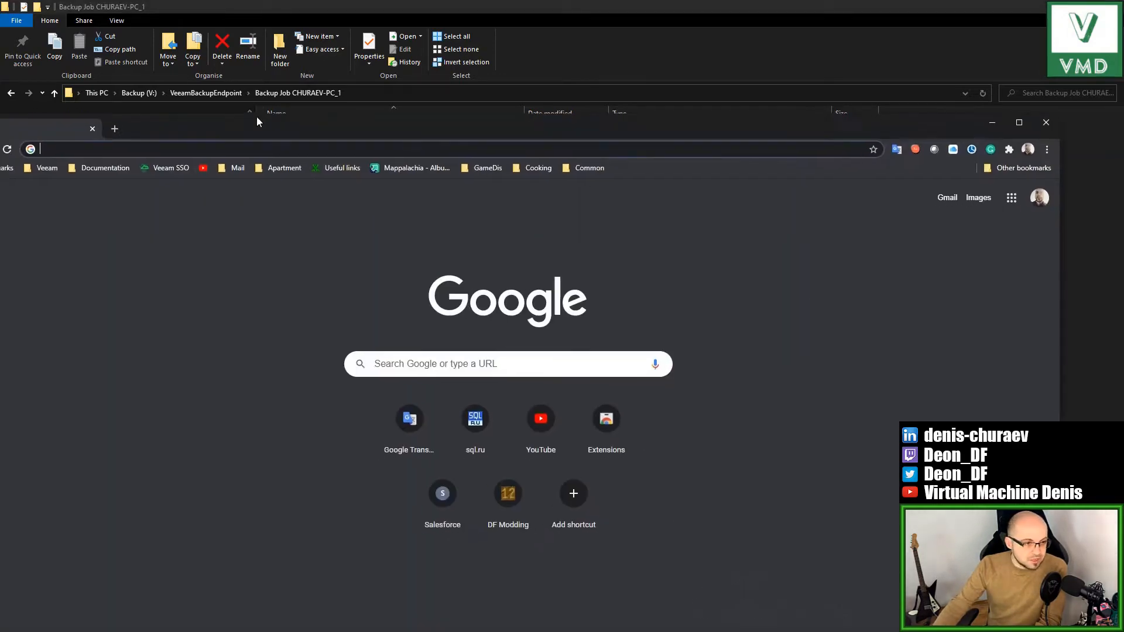
type("veeam.com")
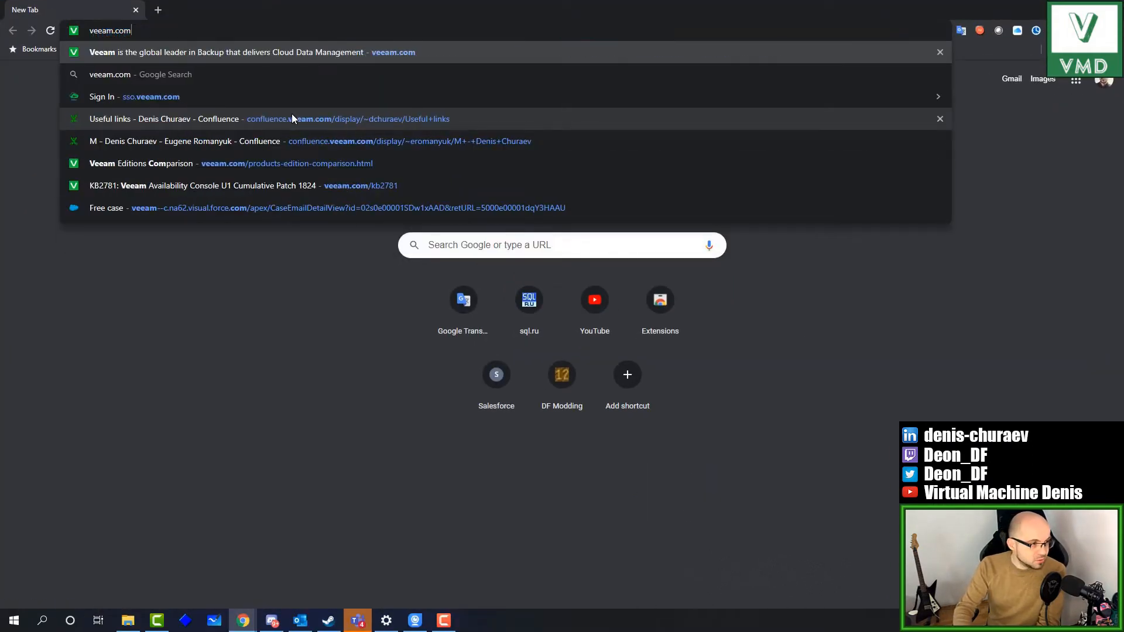
key("Return")
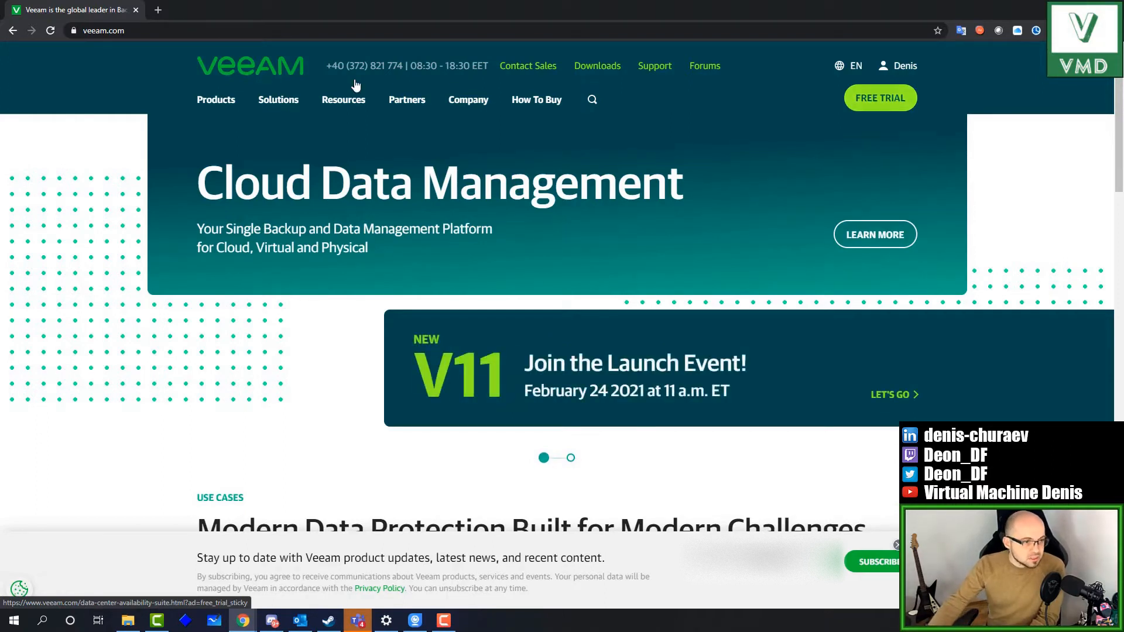
left_click(601, 66)
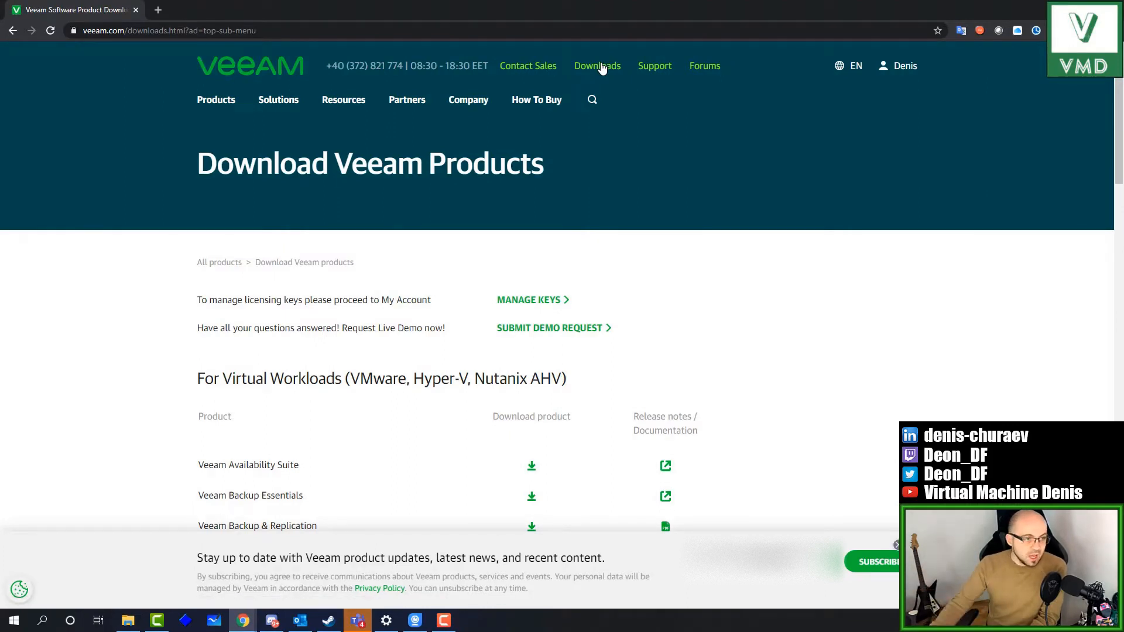
Go to the Cloud and Physical Workloads products and dismiss the newsletter subscription banner
scroll(659, 212, "down", 2)
scroll(659, 212, "down", 6)
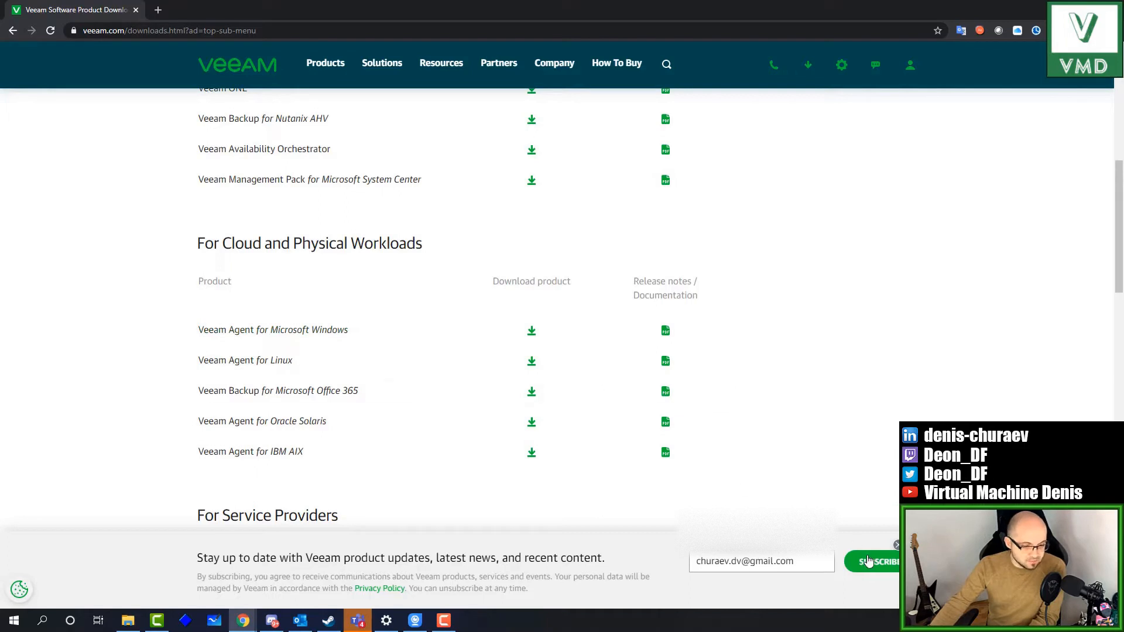
left_click(1094, 550)
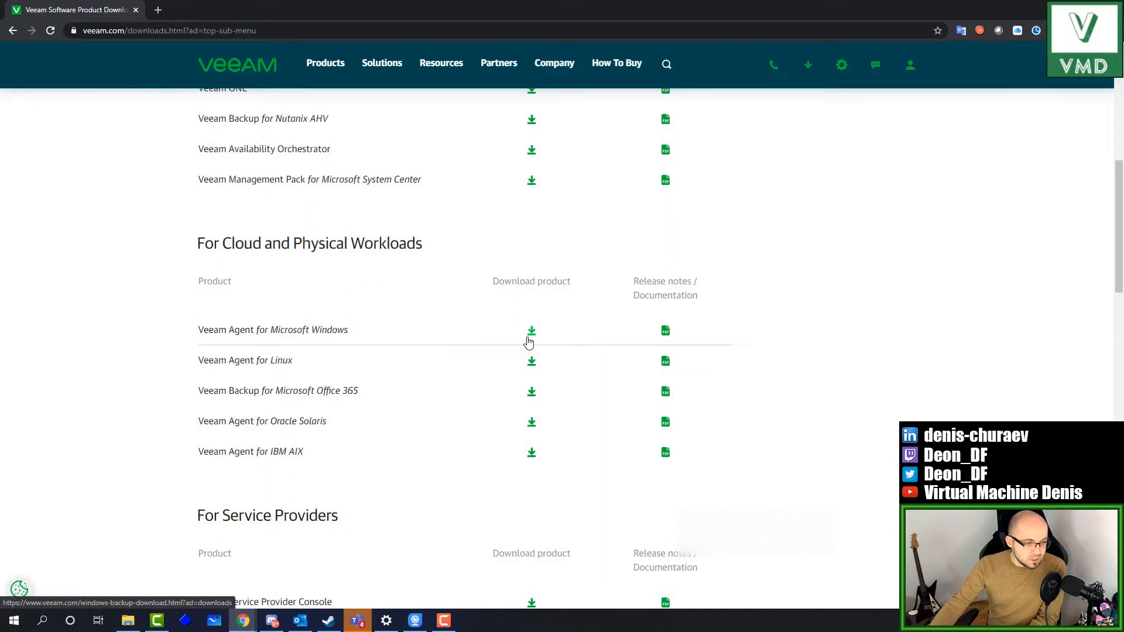
Sign out of the current Veeam website account
scroll(851, 394, "up", 8)
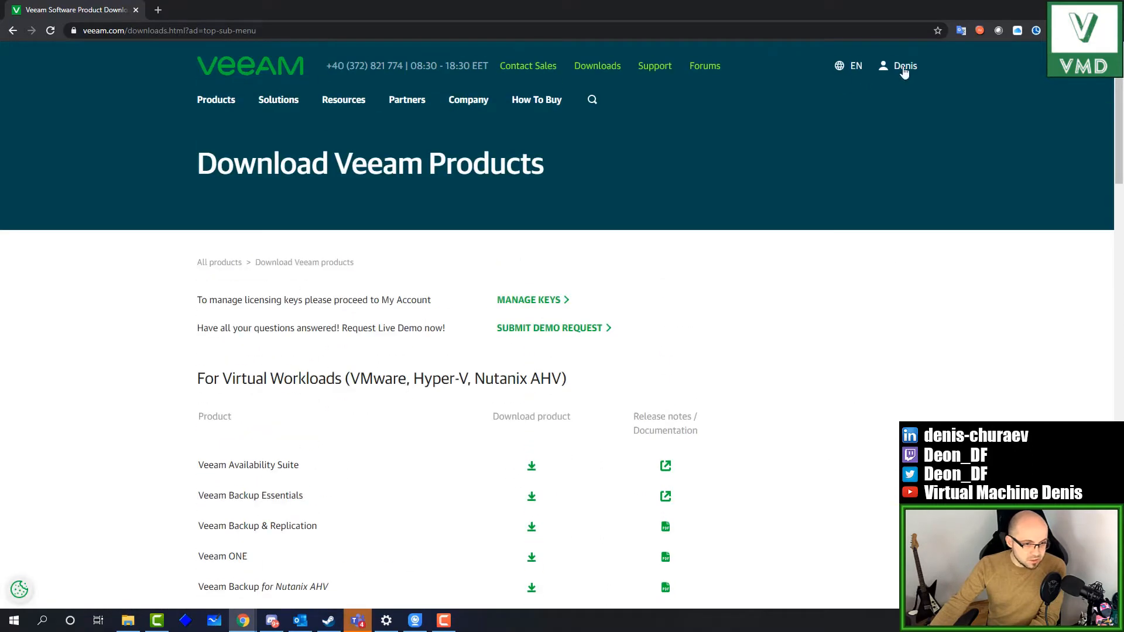
left_click(904, 69)
left_click(839, 133)
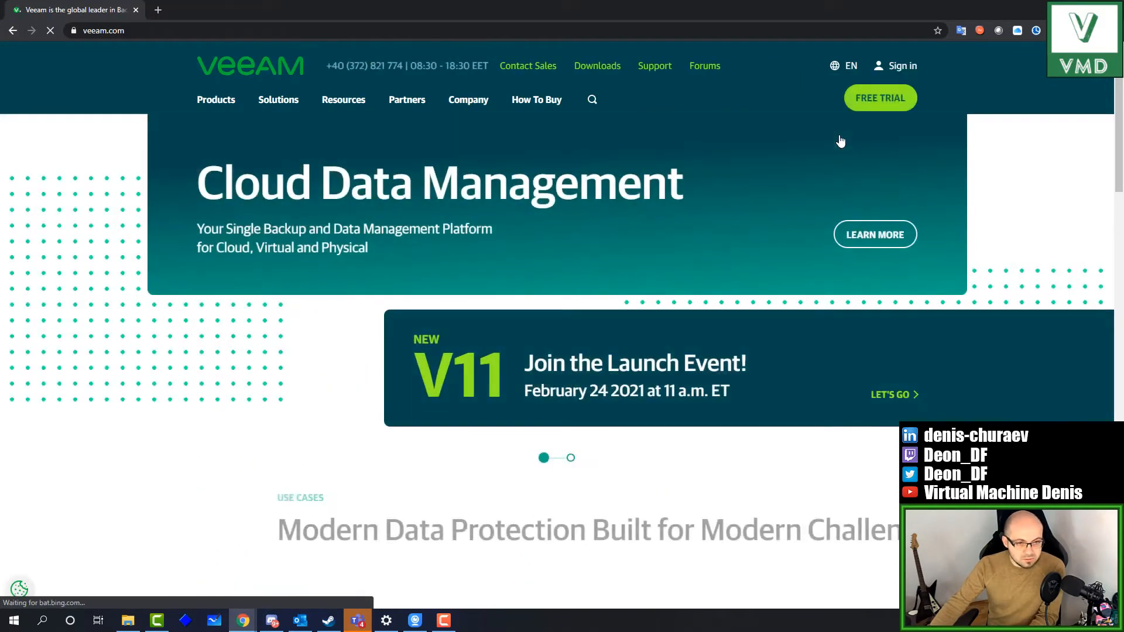
scroll(583, 176, "down", 1)
scroll(582, 177, "up", 1)
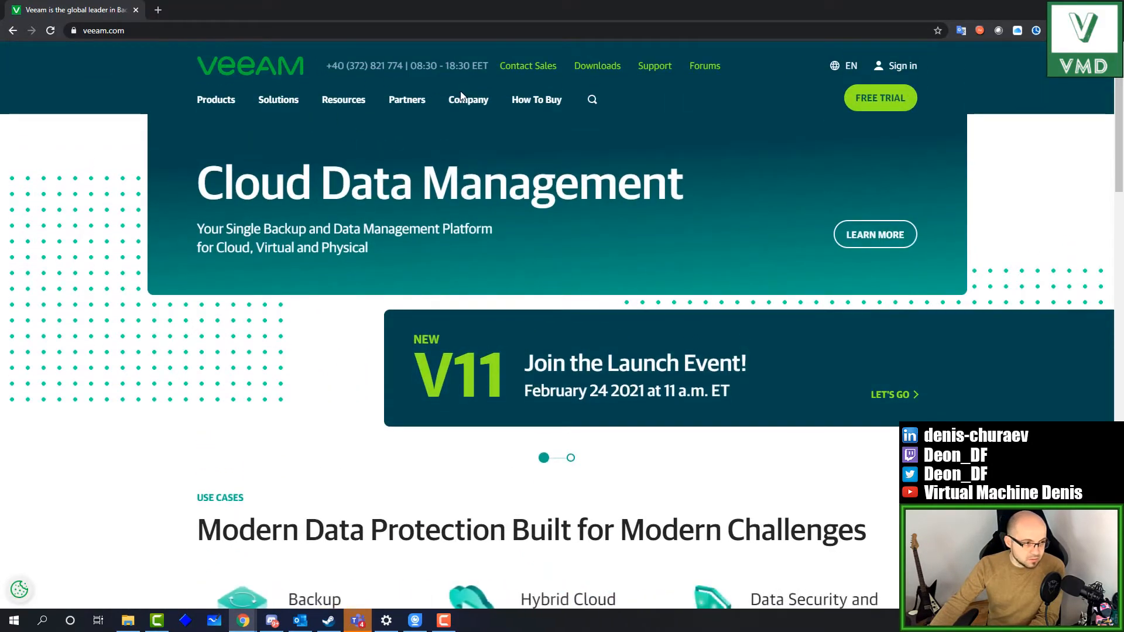
Return to the product downloads page and request the download of Veeam Agent for Microsoft Windows
left_click(591, 68)
scroll(626, 291, "down", 9)
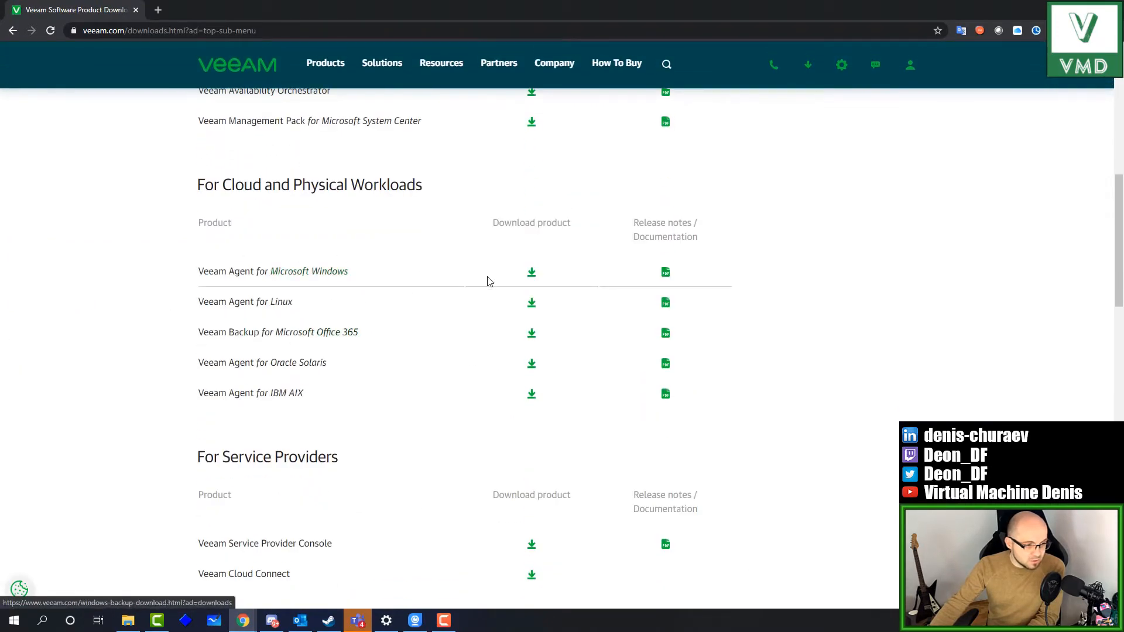
left_click(537, 276)
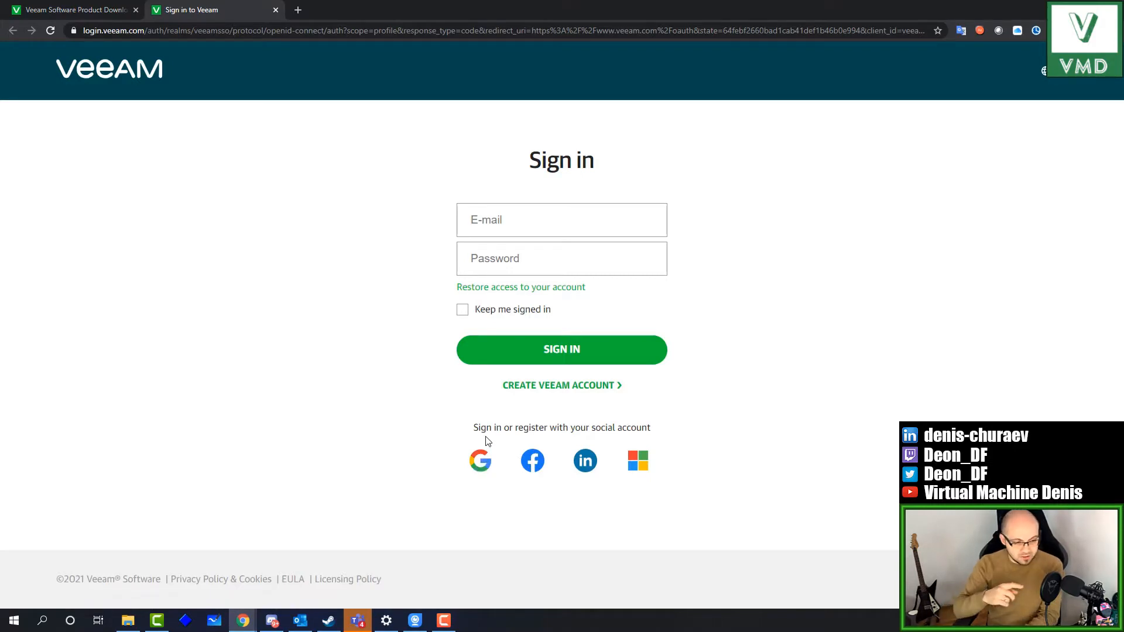
Sign in to Veeam with a Google account and download Veeam Agent for Microsoft Windows FREE
left_click(475, 469)
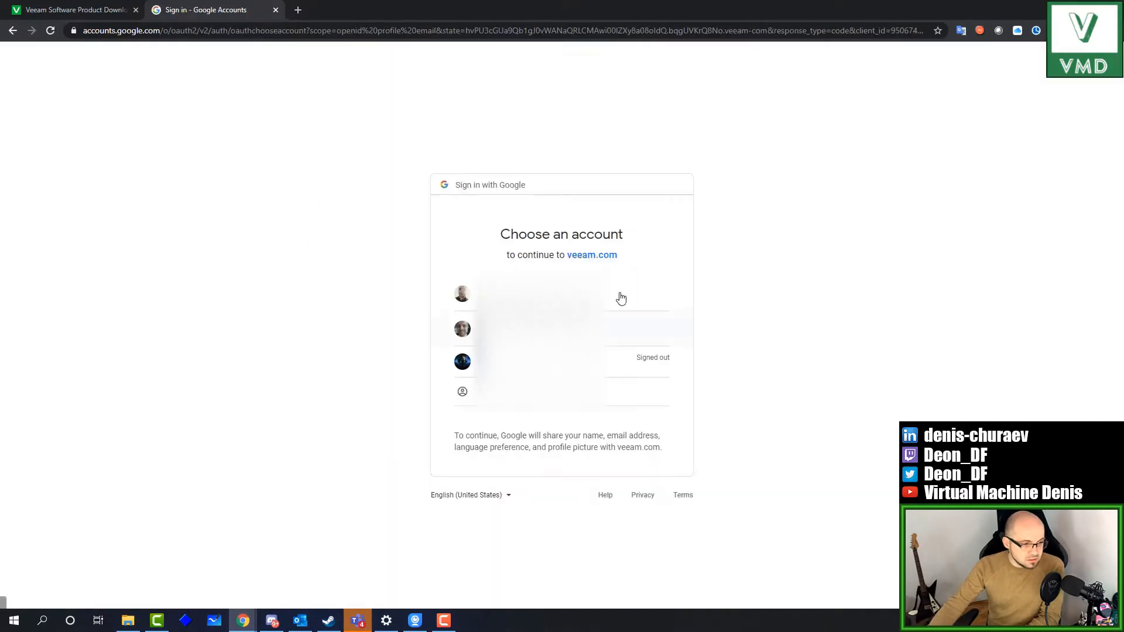
left_click(619, 297)
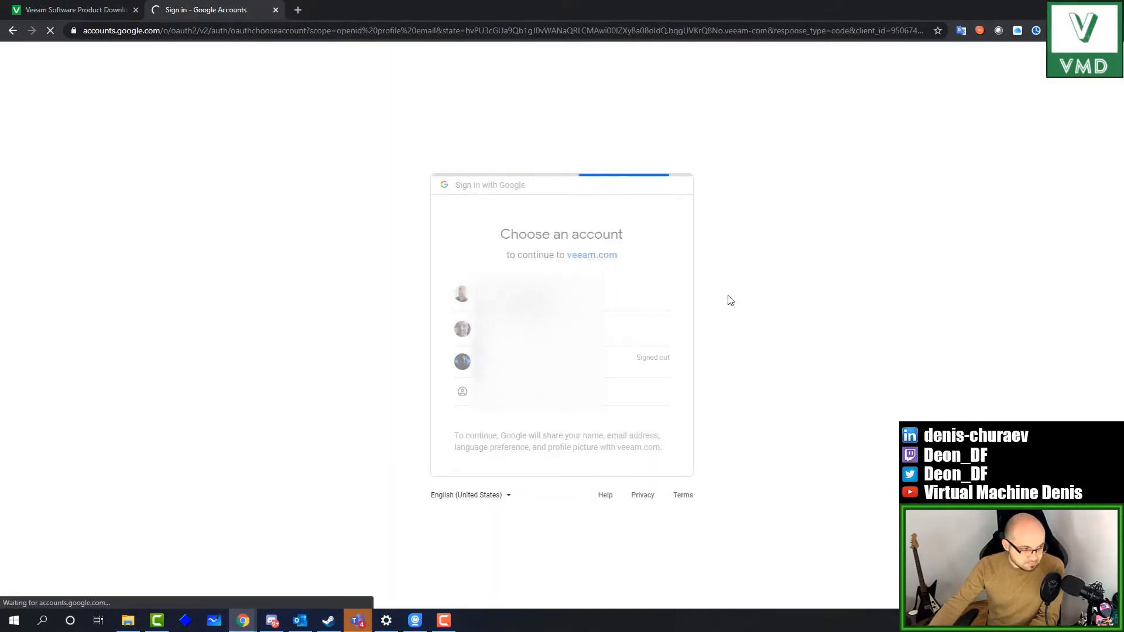
scroll(711, 325, "down", 5)
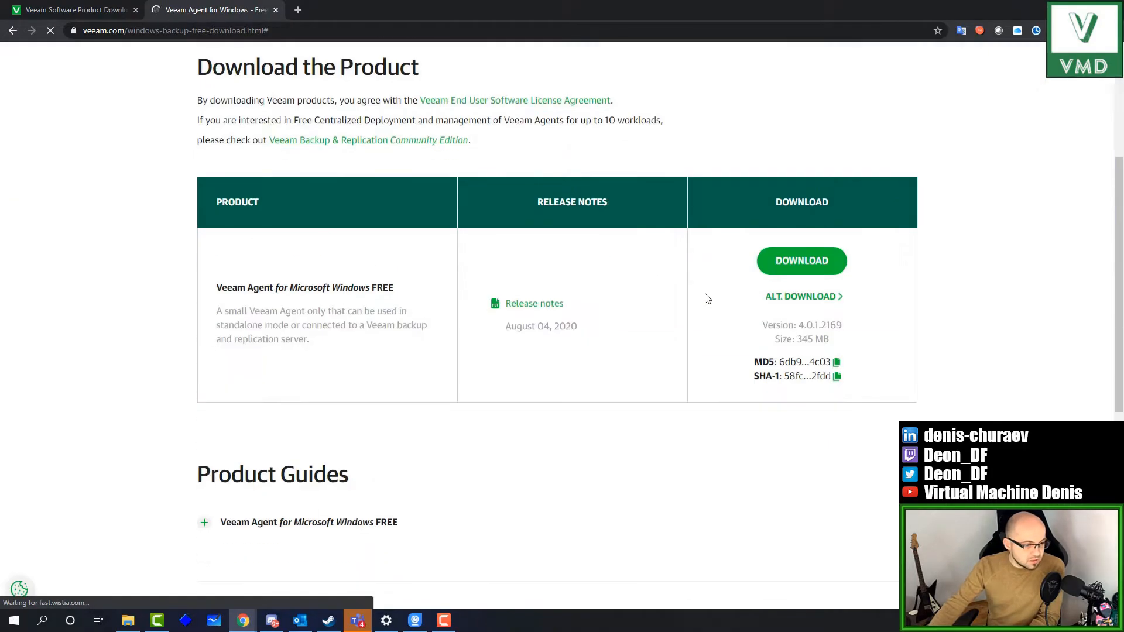
left_click(807, 264)
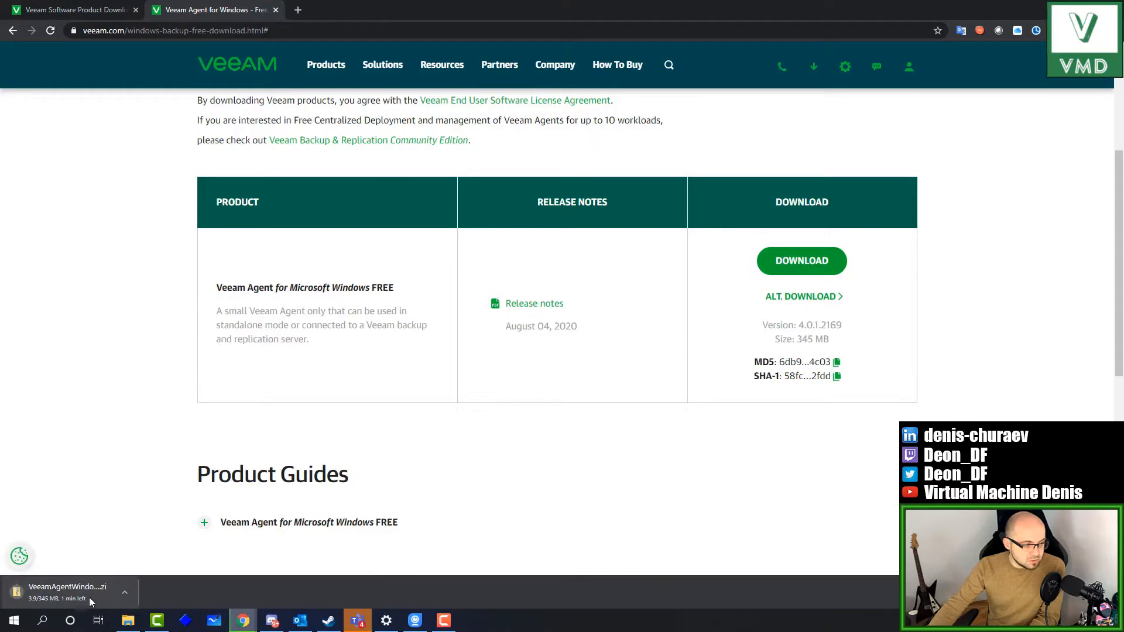
Run VeeamAgentWindows_4.0.1.2169.exe from the Backup (V:) drive in File Explorer, accept both license agreements and start the installation
left_click(121, 623)
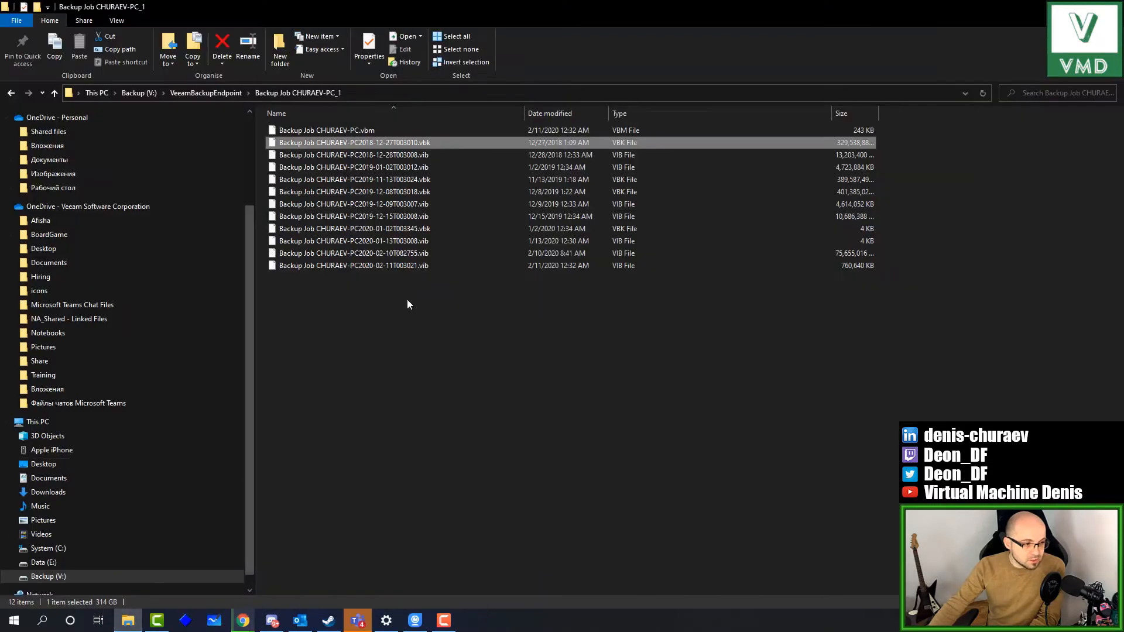
left_click(156, 94)
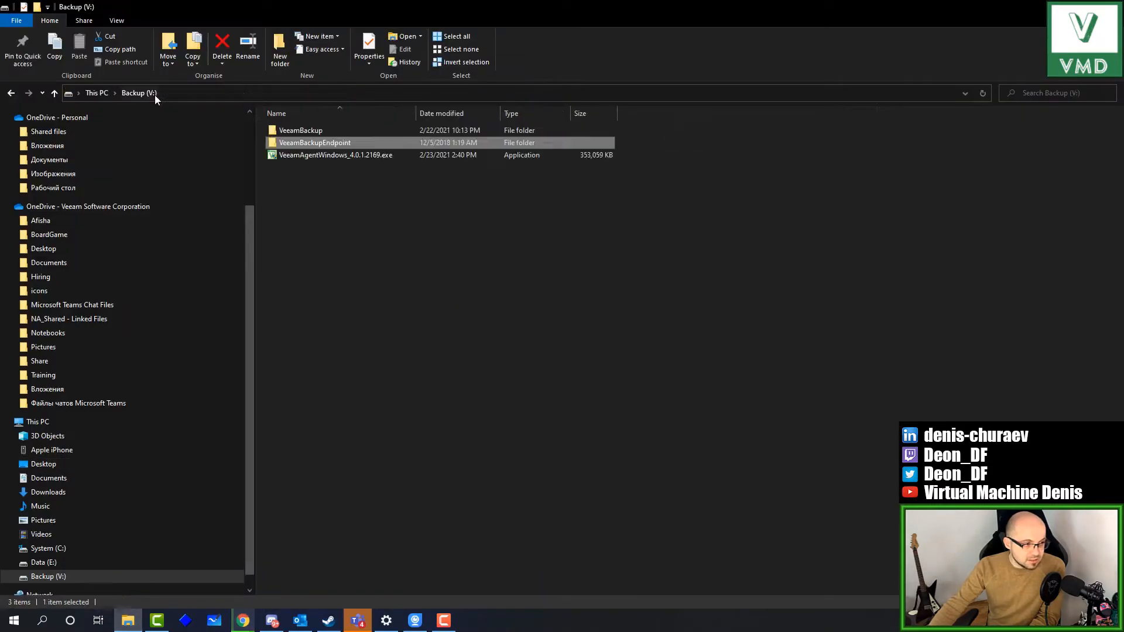
left_click(344, 154)
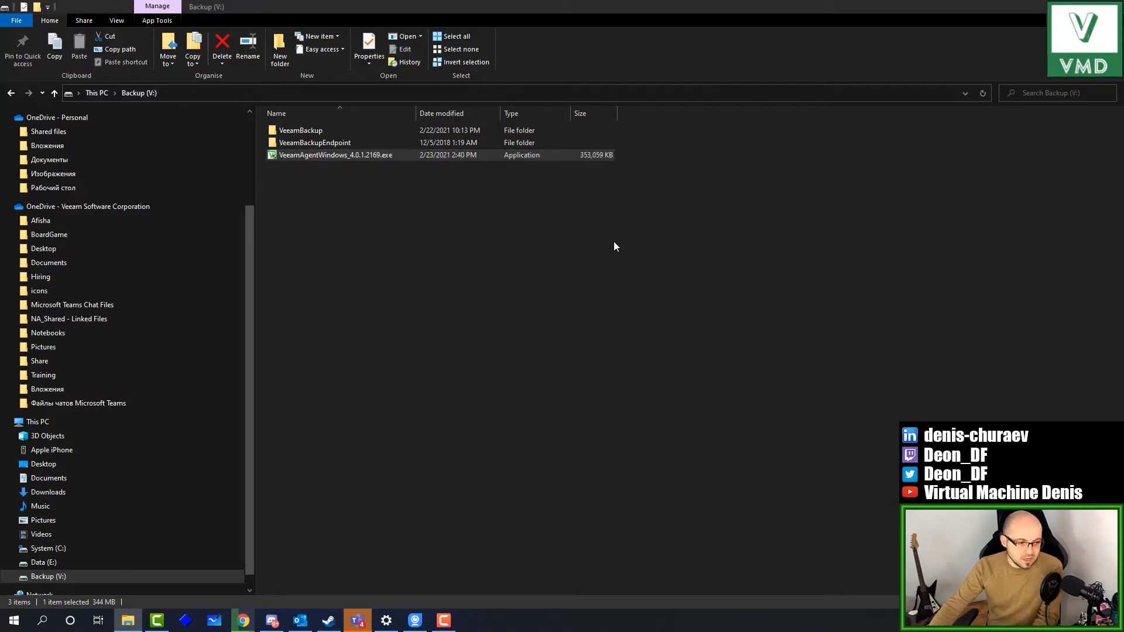
left_click(465, 361)
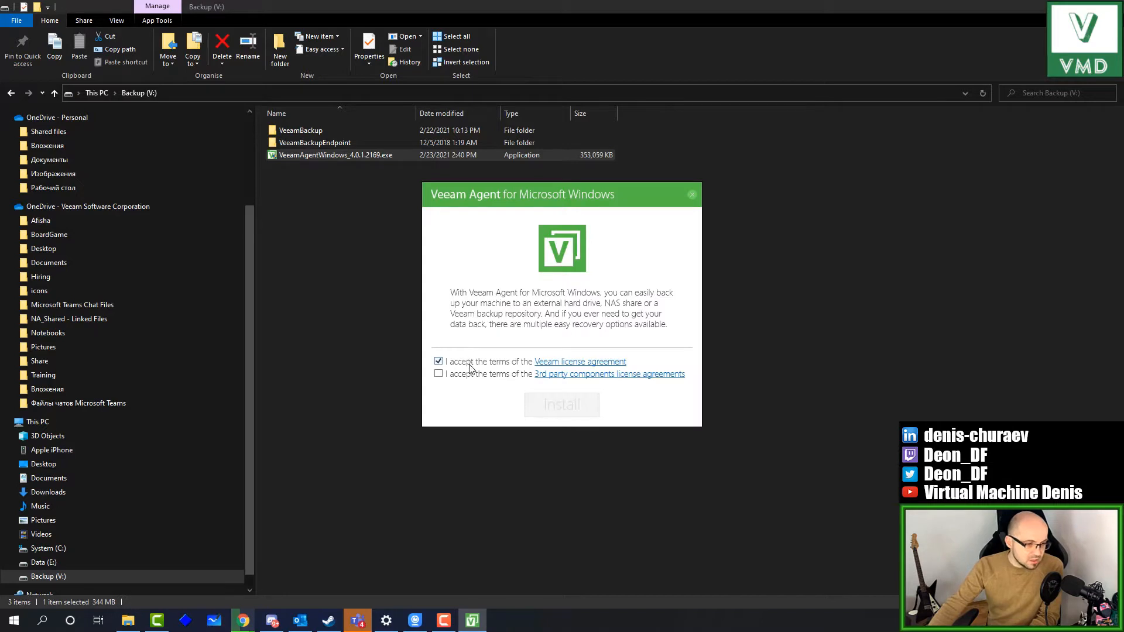
left_click(473, 373)
left_click(552, 413)
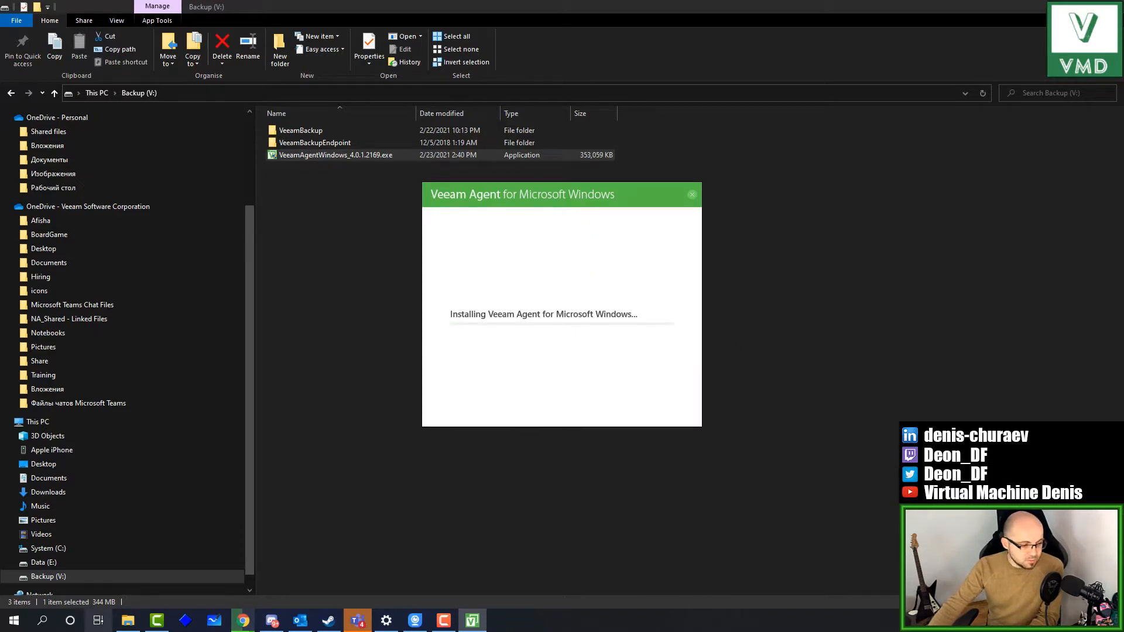
Open the Windows Services console and go to the services starting with V
left_click(11, 623)
type("ser")
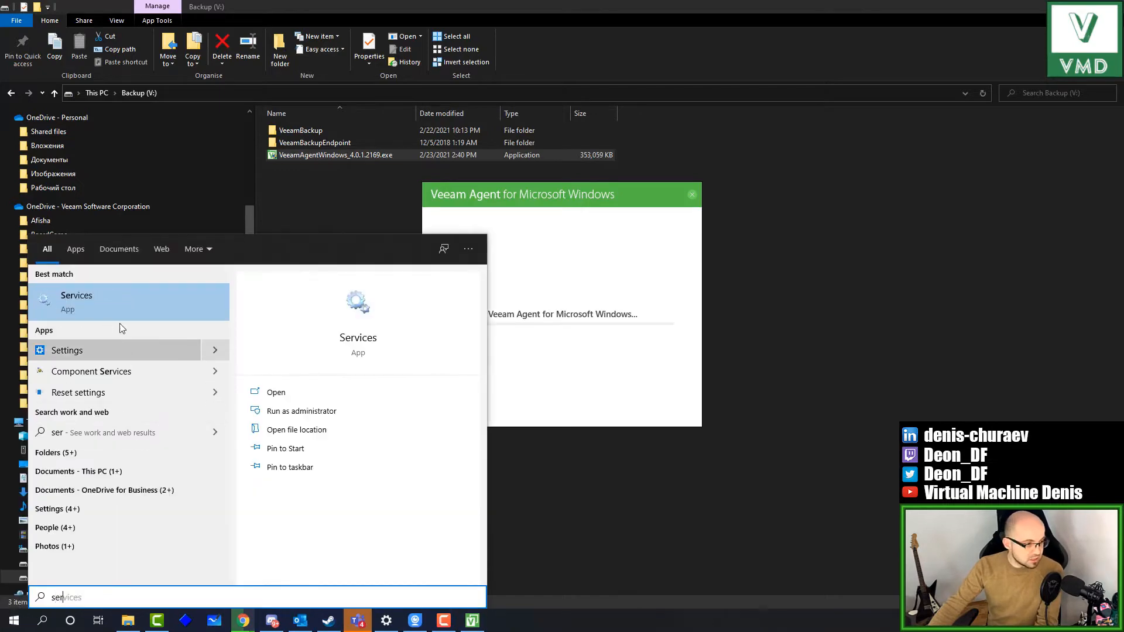
left_click(117, 301)
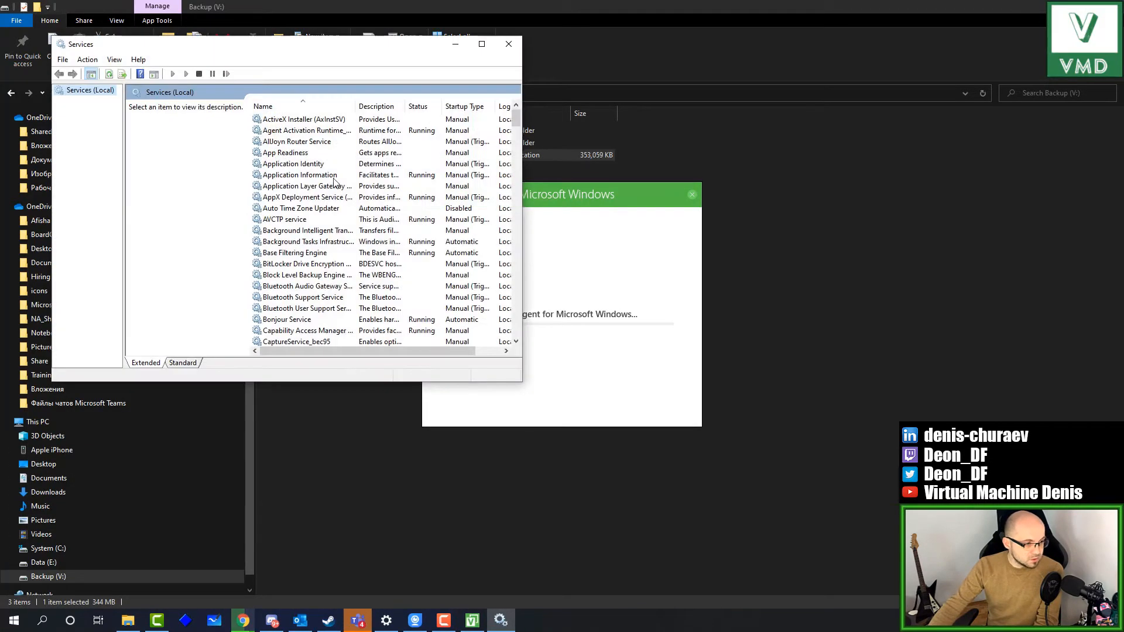
left_click(334, 177)
key("v")
scroll(334, 160, "up", 1)
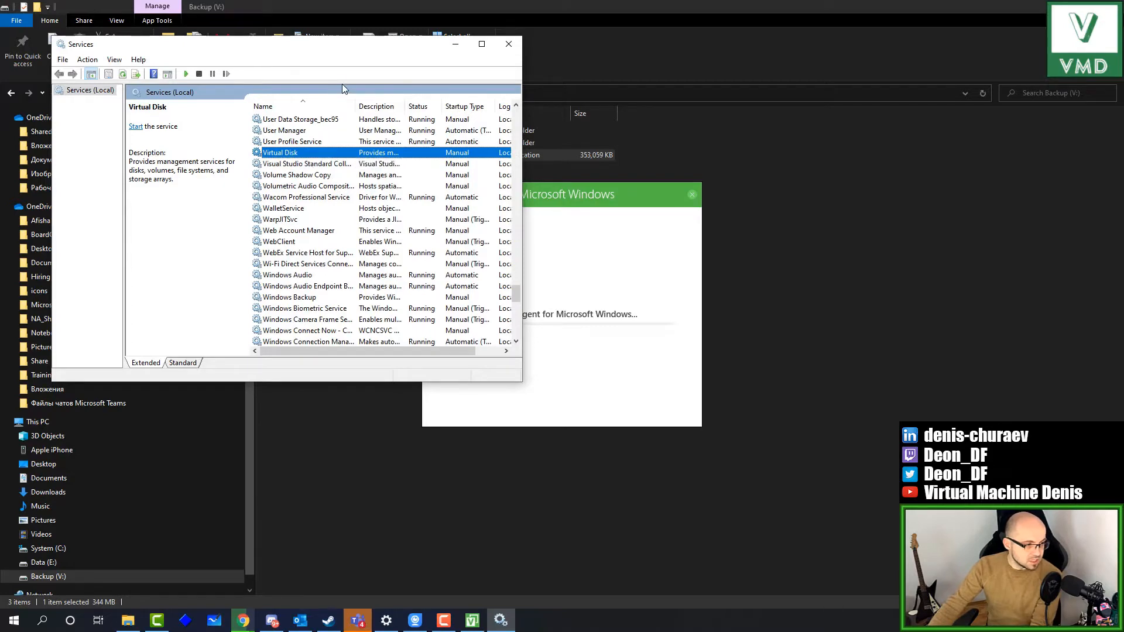
Arrange the Services window beside the installer and select the Veeam Agent for Microsoft Windows service
left_click_drag(316, 57, 816, 185)
left_click_drag(523, 188, 288, 194)
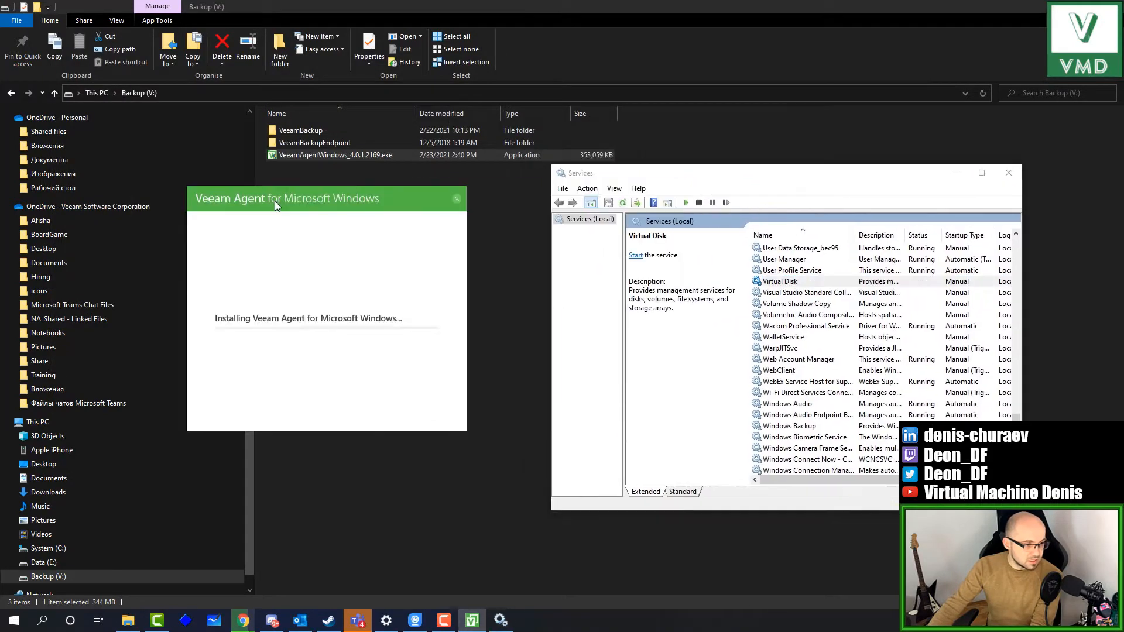
left_click_drag(627, 174, 562, 143)
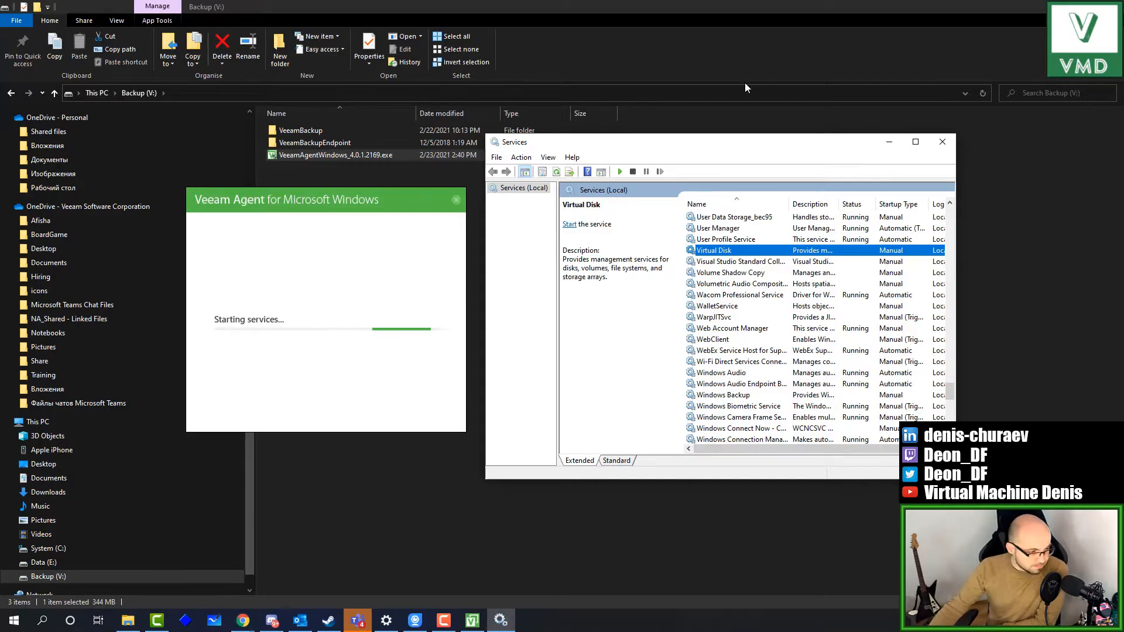
left_click(737, 273)
left_click(728, 250)
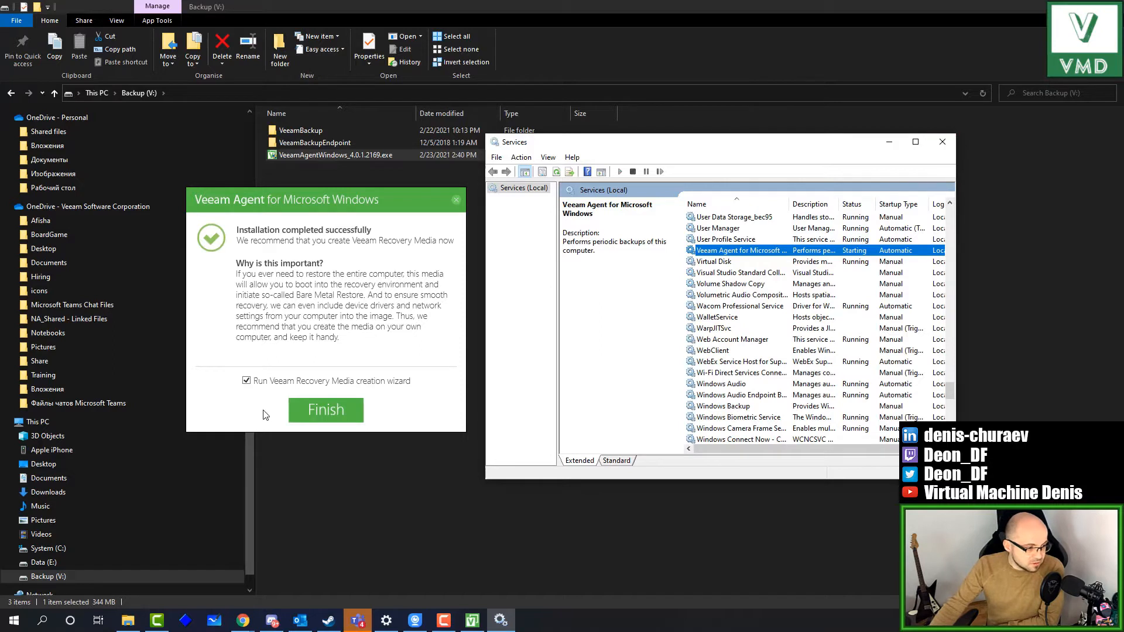
Turn off running the Veeam Recovery Media creation wizard and finish the installer
left_click_drag(309, 207, 361, 185)
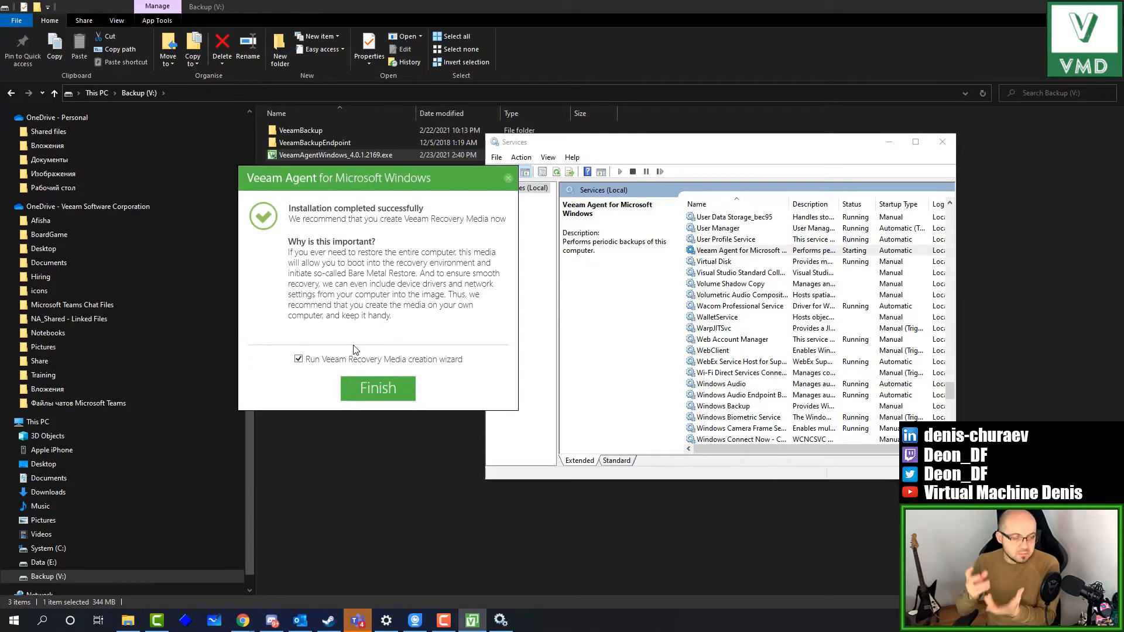
left_click(344, 359)
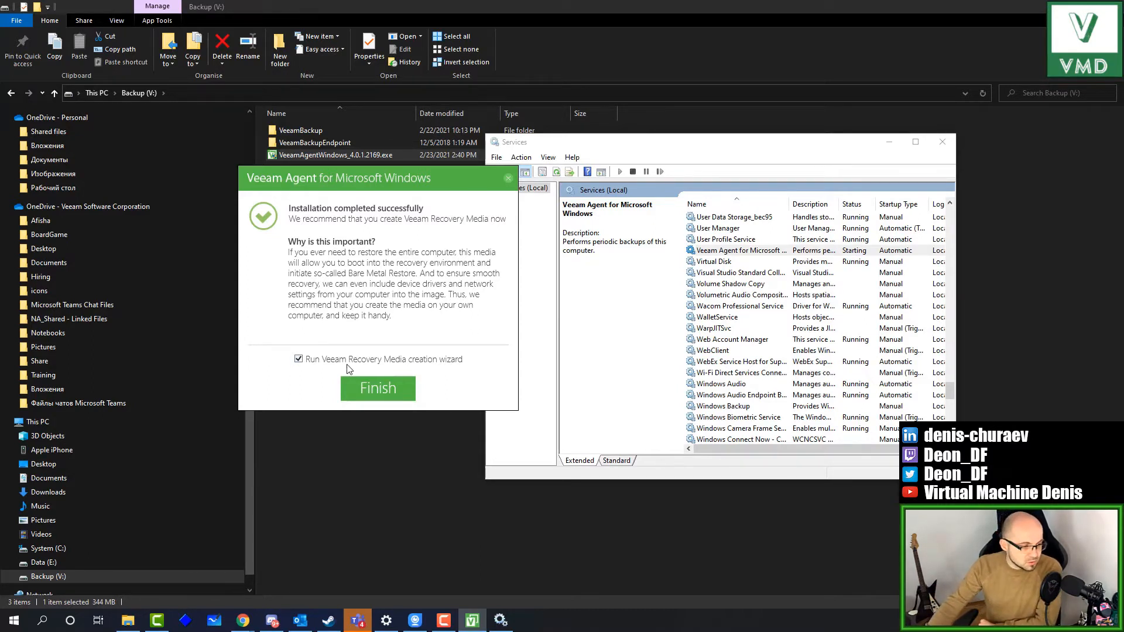
left_click(374, 388)
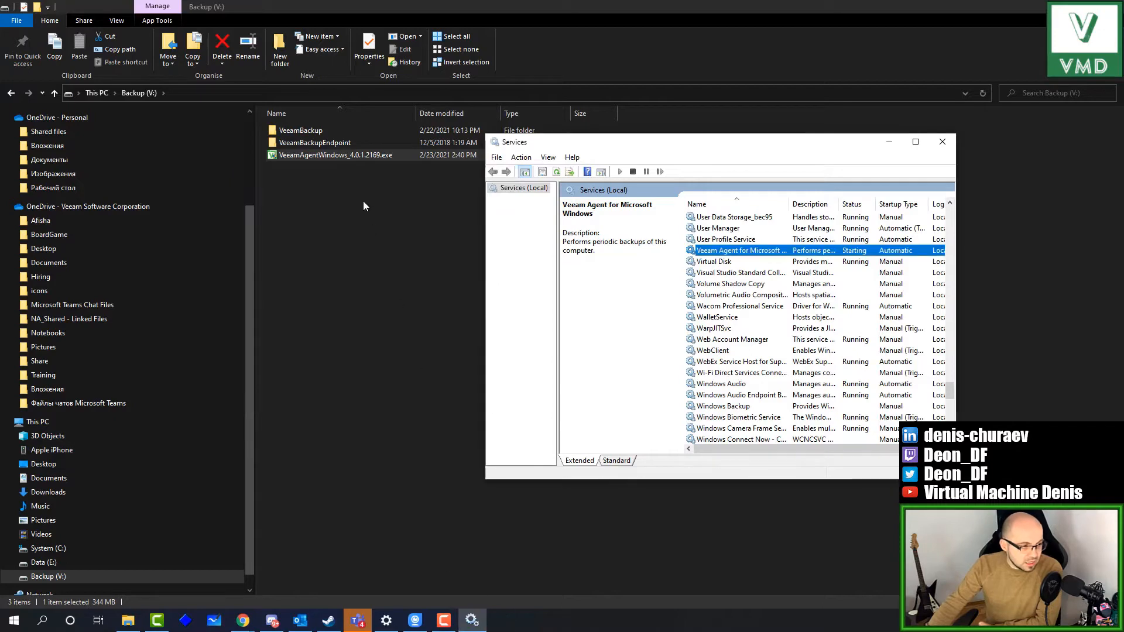
Reopen the backup job folder inside VeeamBackupEndpoint and open the 2019-11-13 full backup file to list its restore points
left_click(384, 282)
double_click(314, 142)
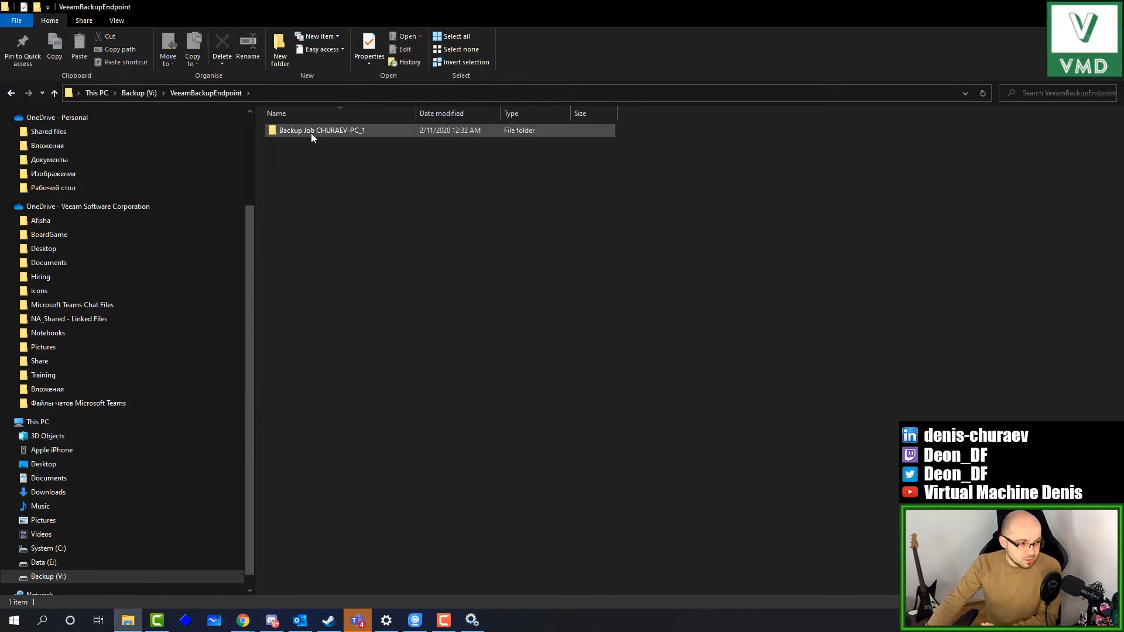
double_click(311, 132)
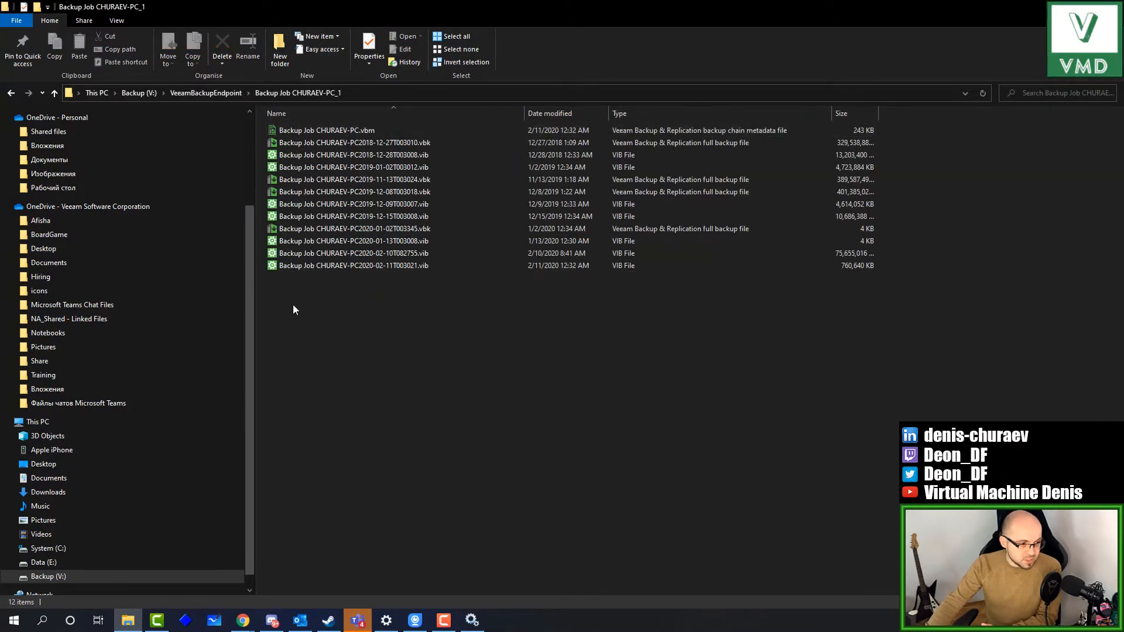
left_click(338, 229)
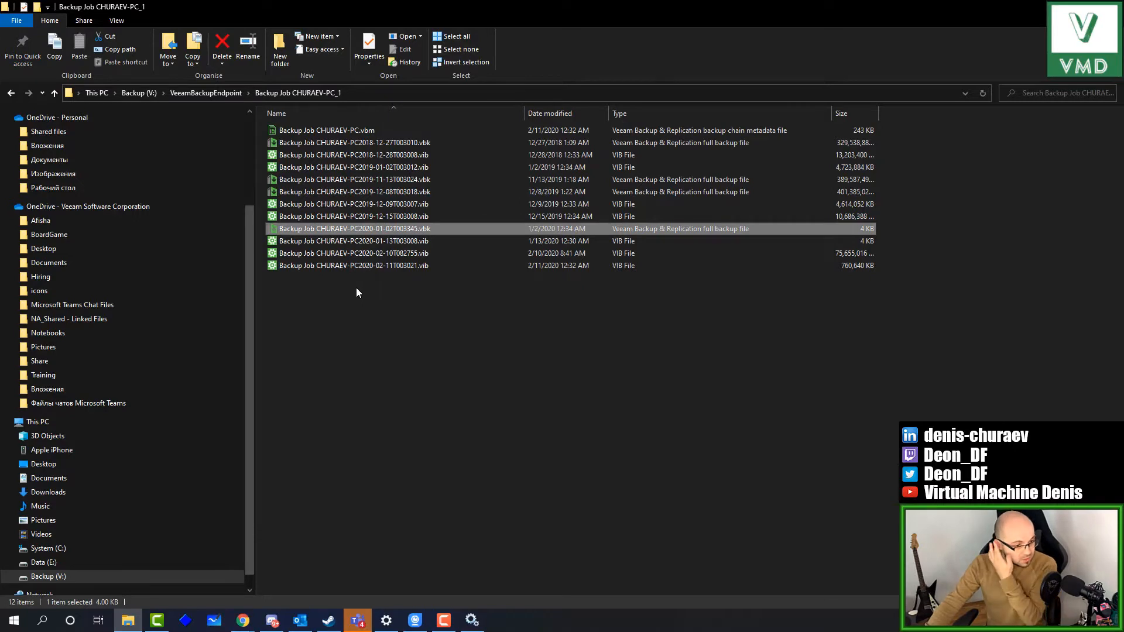
left_click(424, 180)
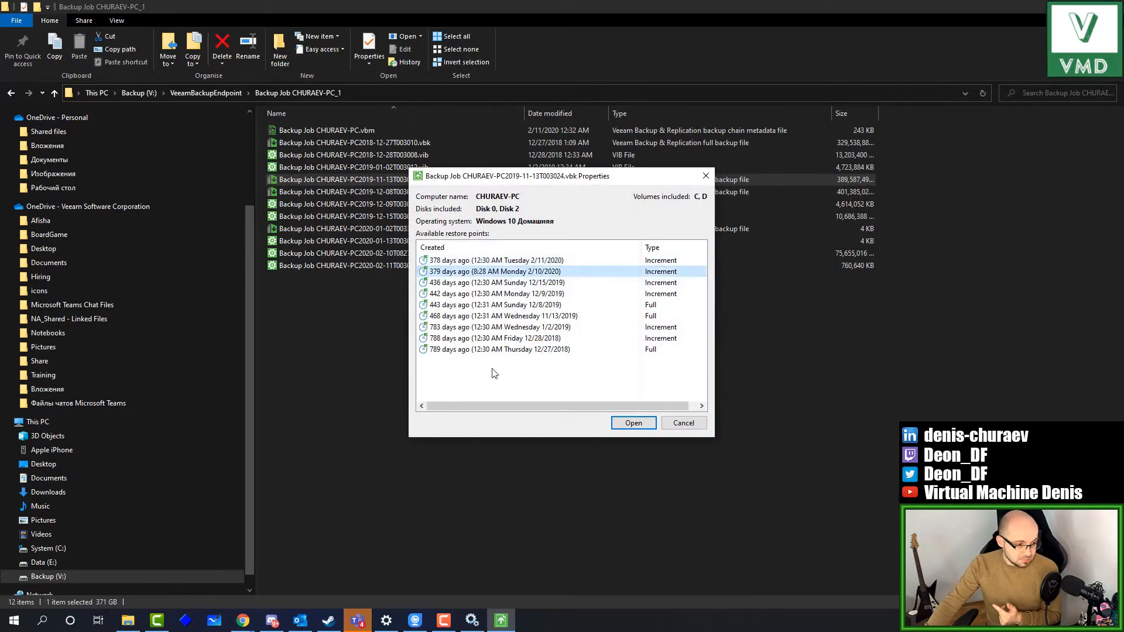
Open the full restore point from 12:30 AM Thursday 12/27/2018 and bring its Backup Browser window to the front
left_click(496, 350)
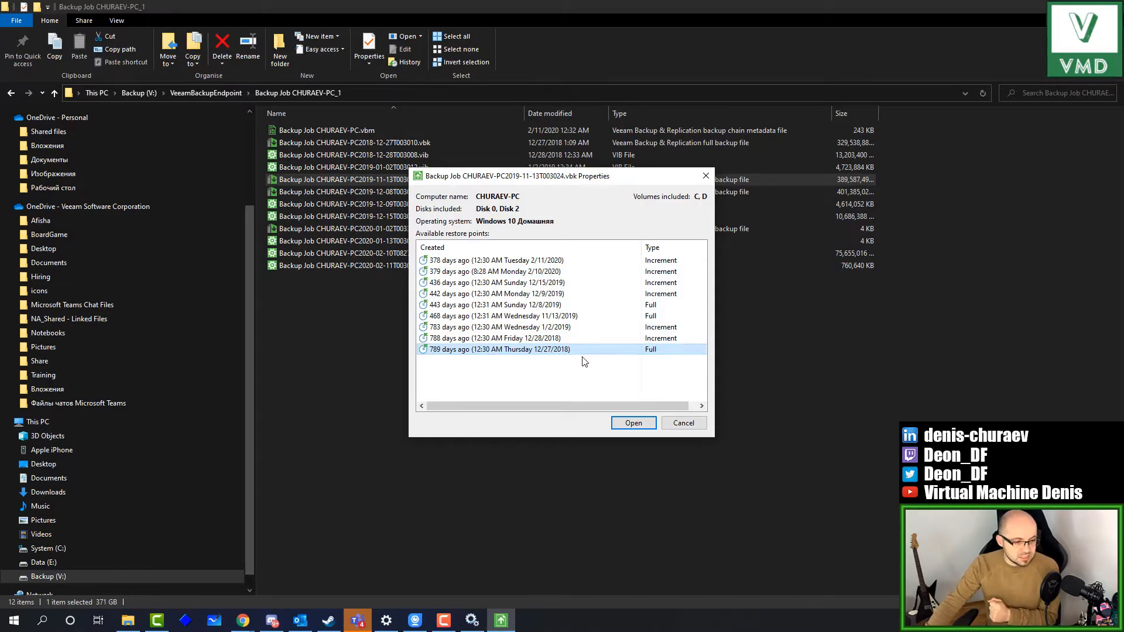
left_click(634, 424)
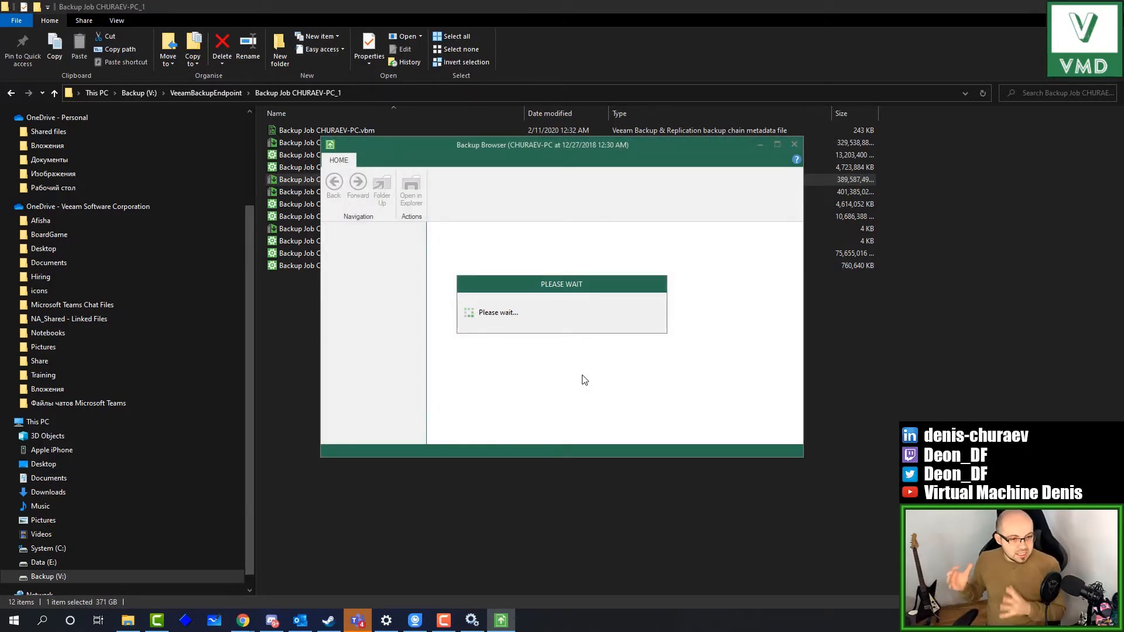
left_click(849, 268)
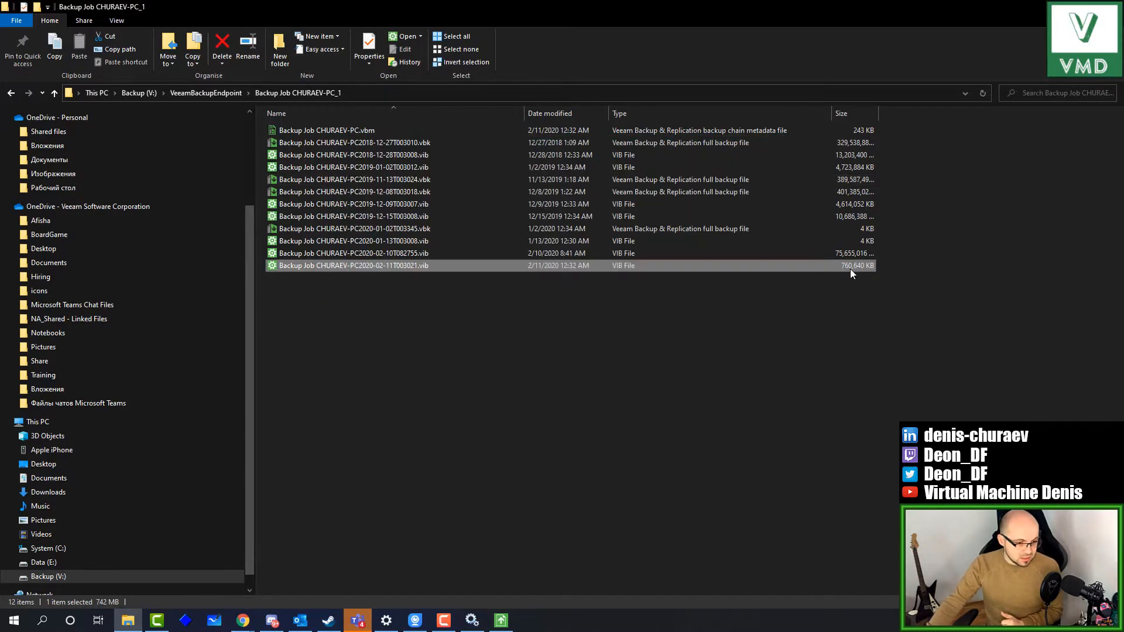
left_click(851, 255)
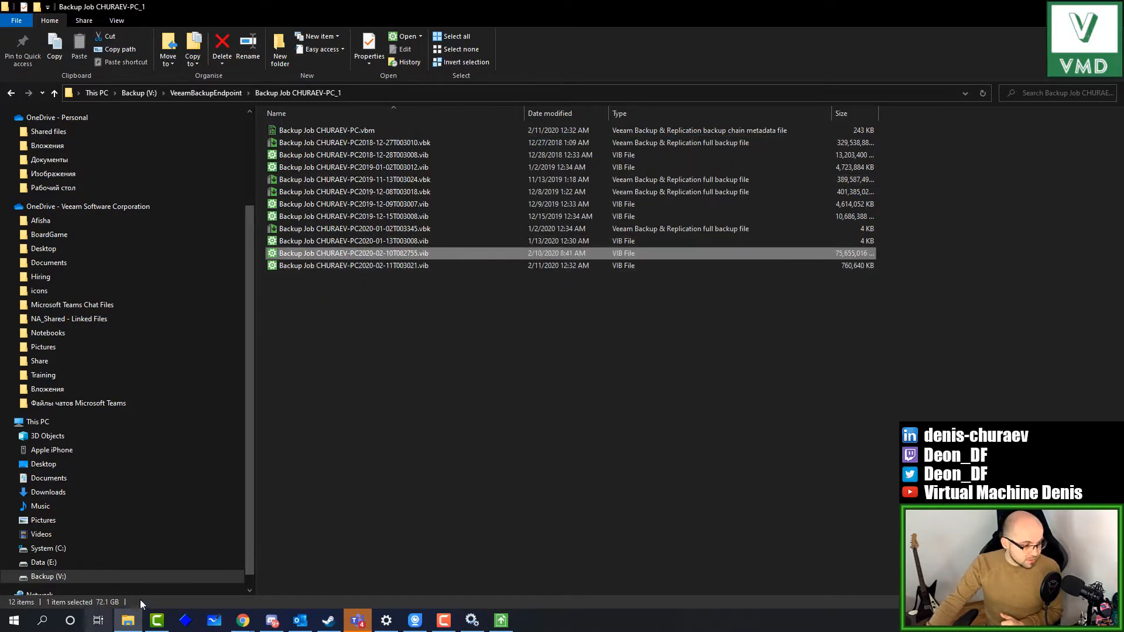
left_click(496, 621)
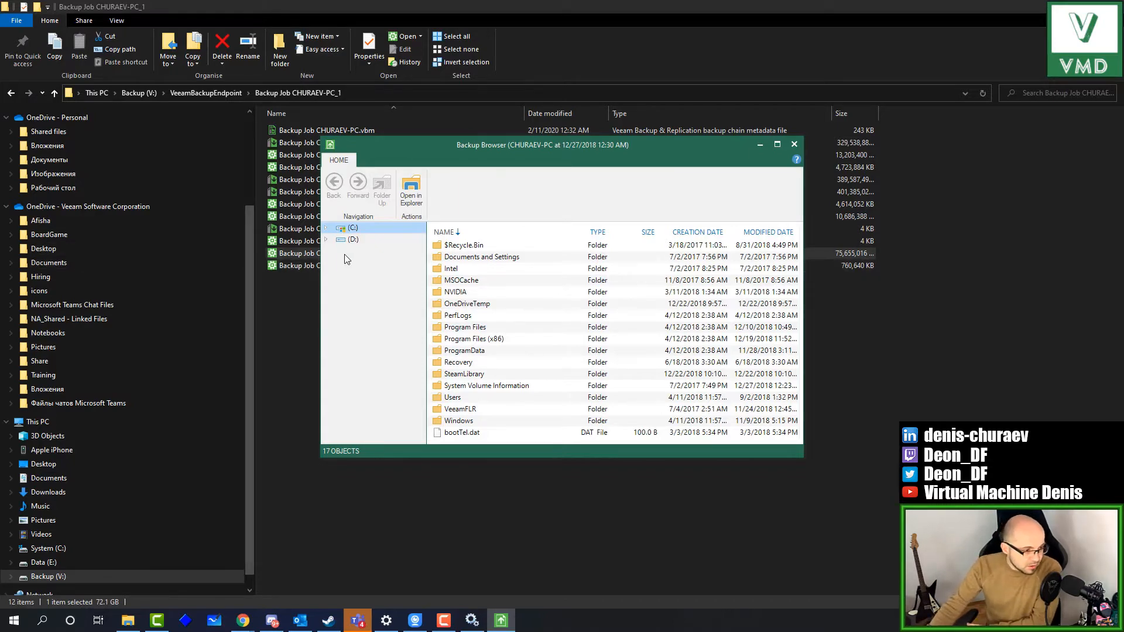
Browse the backed-up D: volume to Photo\(2005_02_09), view IMG_0035.JPG, and close the photo viewer
left_click(351, 240)
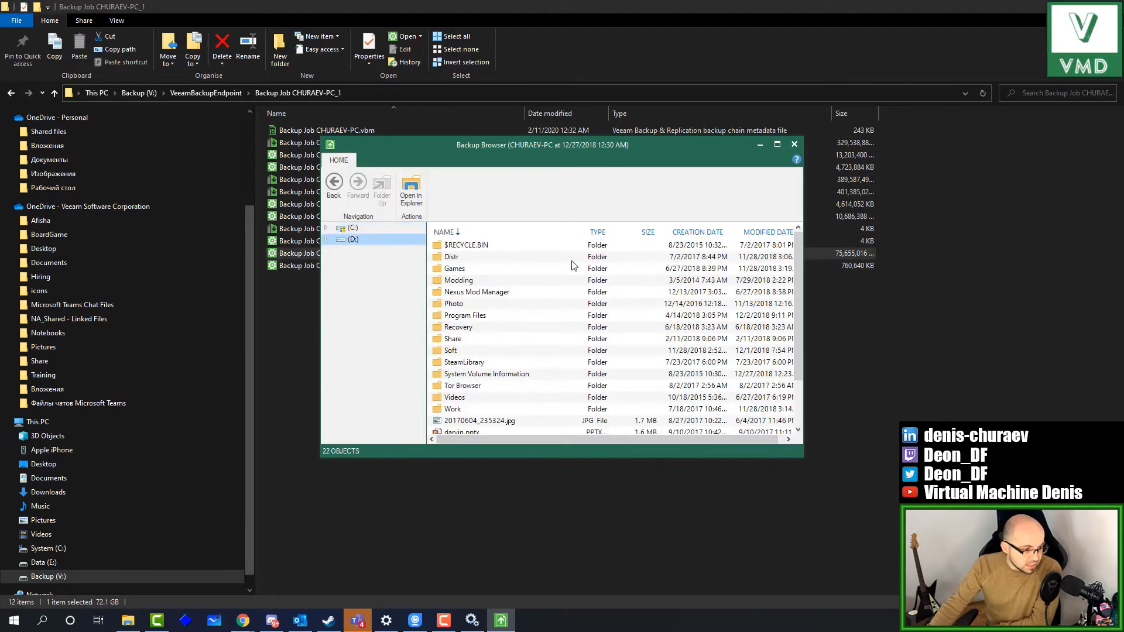
double_click(474, 304)
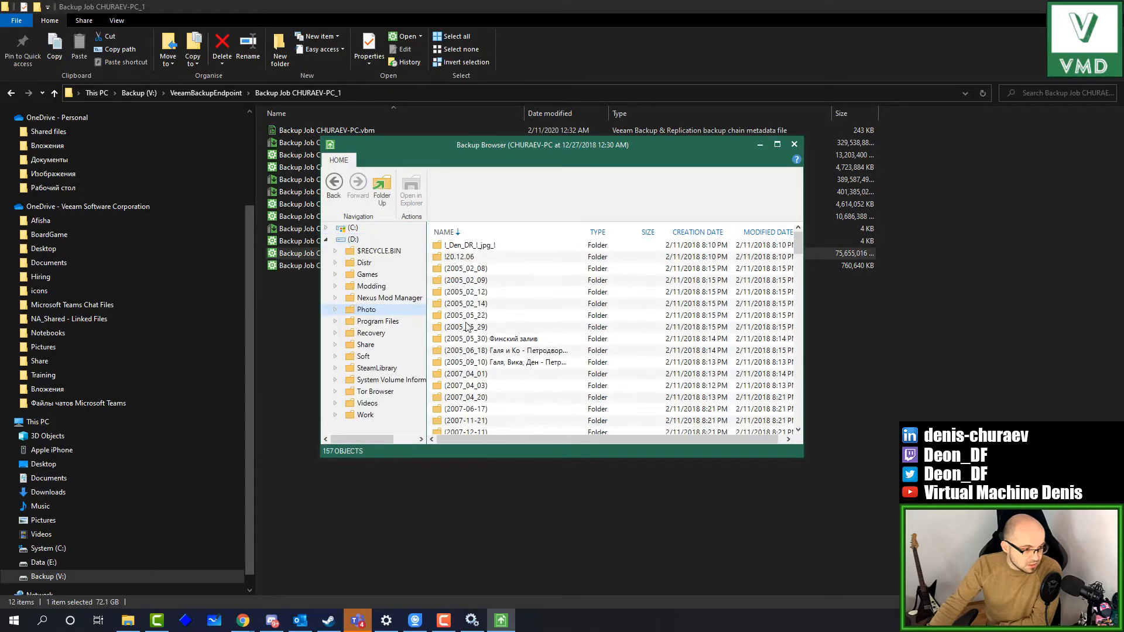
double_click(499, 283)
left_click(476, 248)
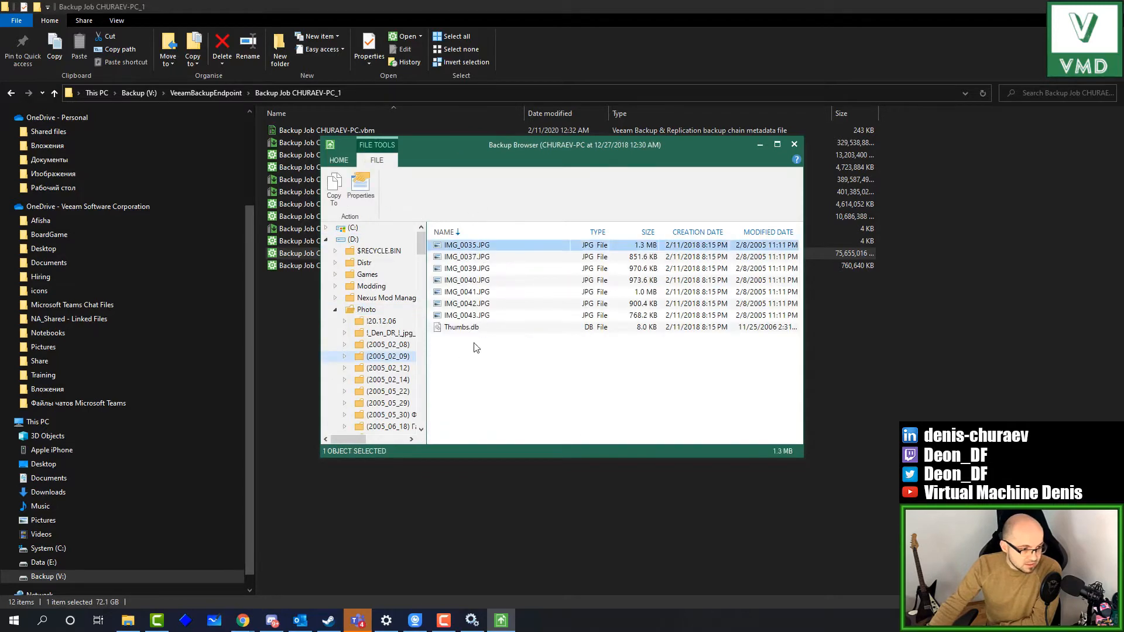
double_click(474, 246)
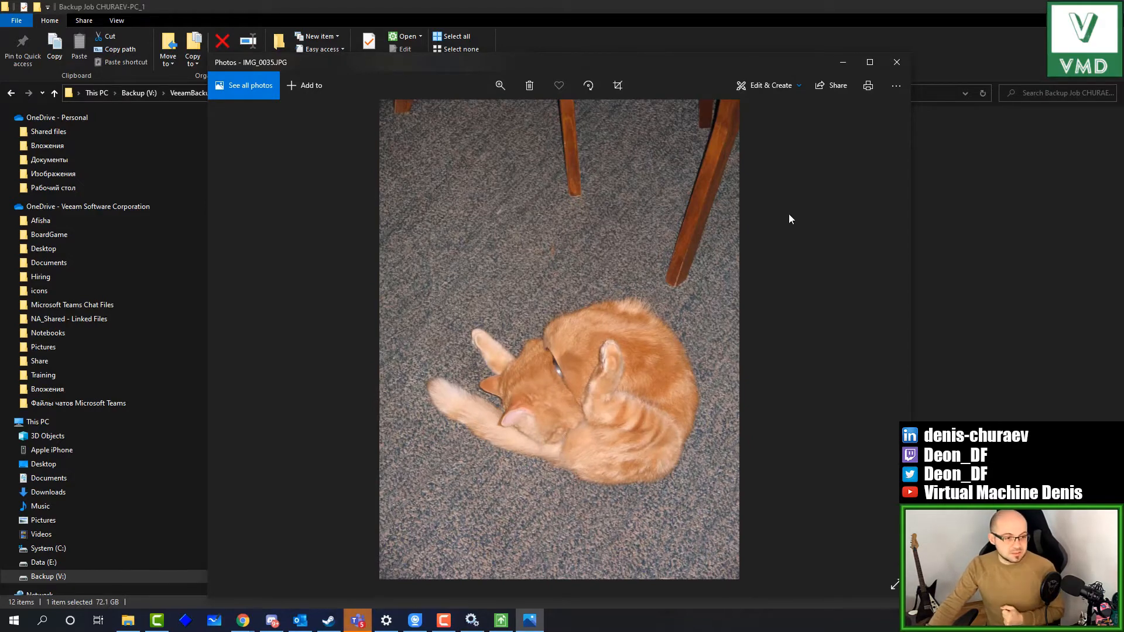
left_click(897, 64)
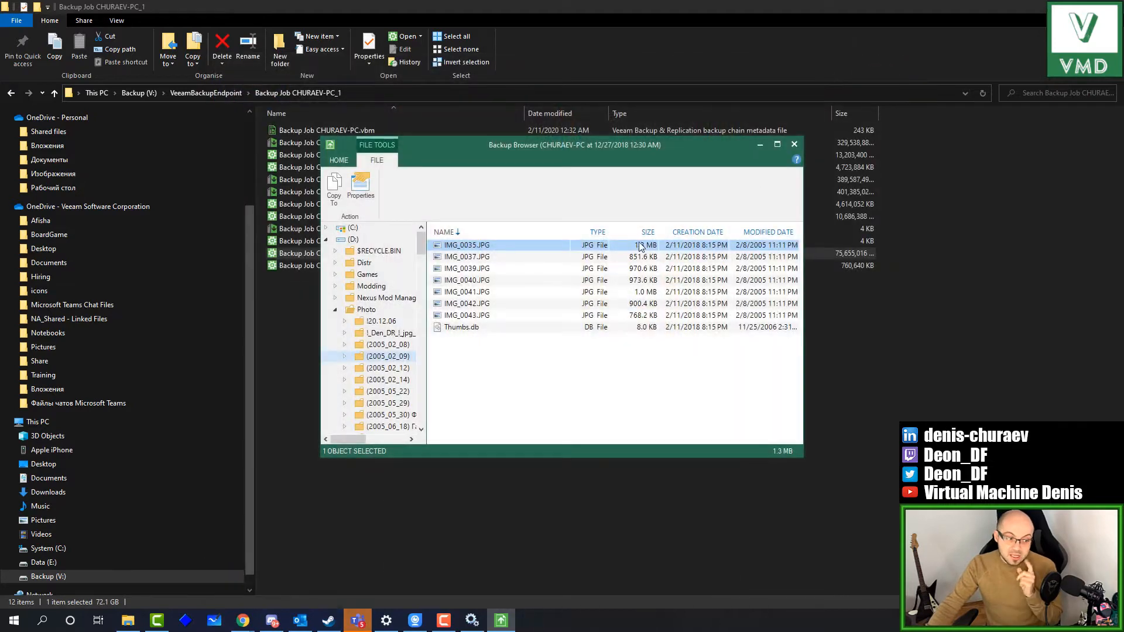
Copy IMG_0035.JPG from the backup to the root of the C: drive, replacing the existing file
right_click(507, 249)
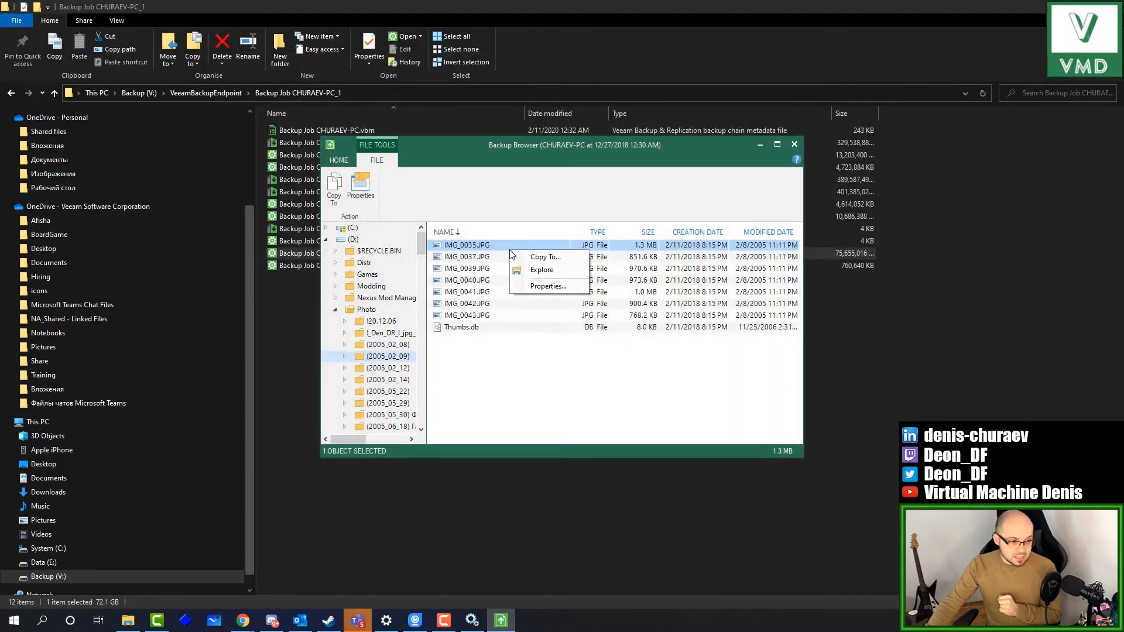
left_click(544, 257)
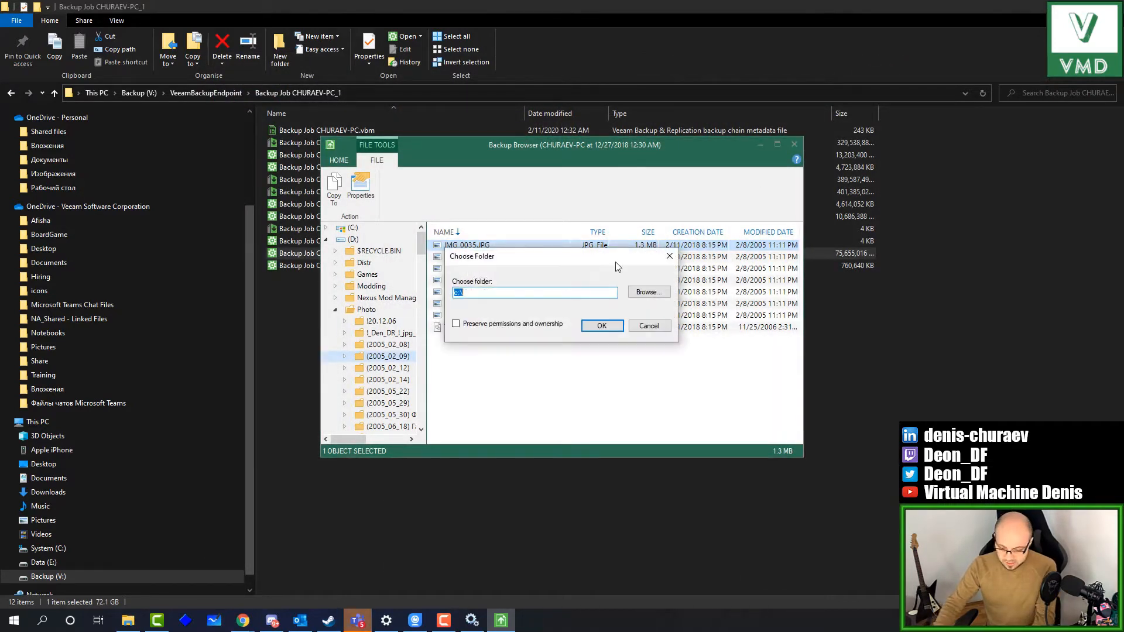
key("Return")
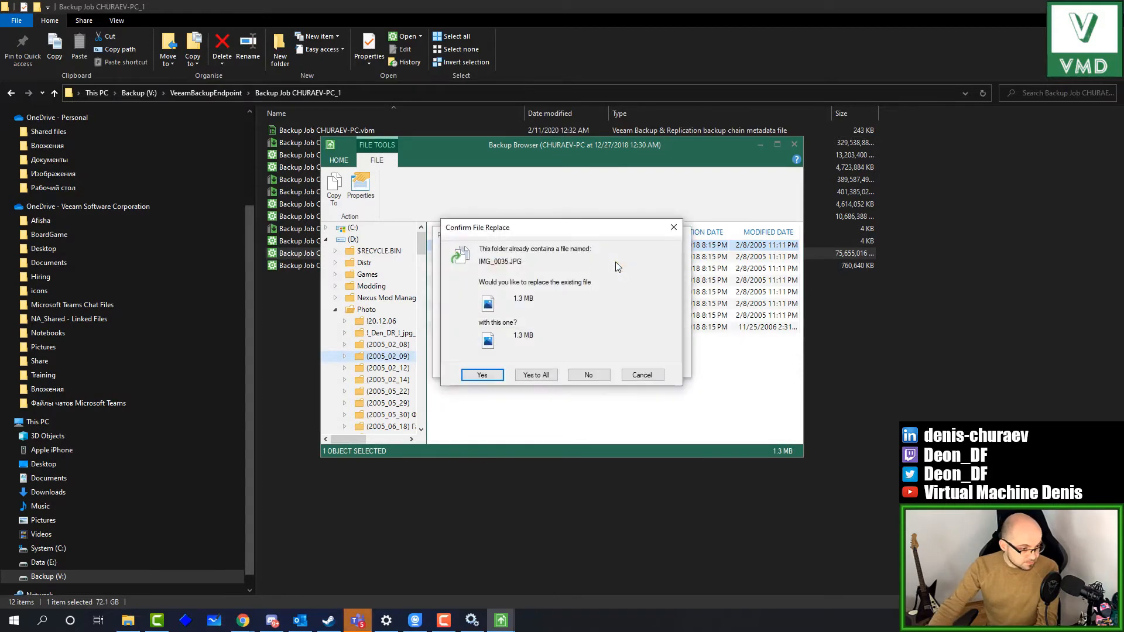
left_click(484, 373)
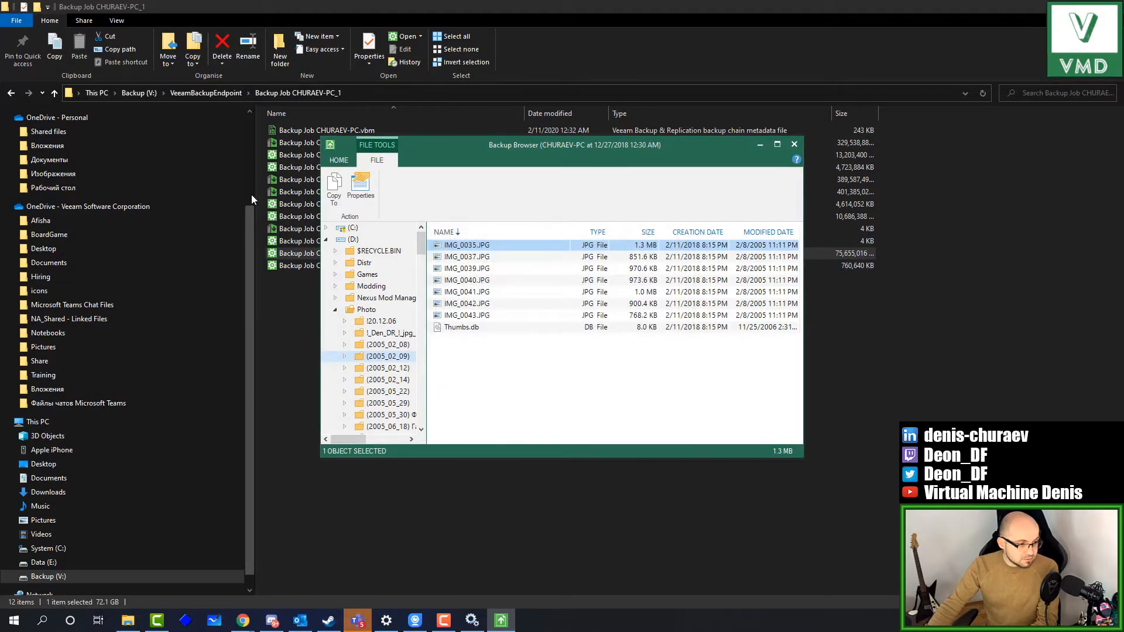
Open the restored IMG_0035.JPG from System (C:) in File Explorer to check it, and close the photo viewer
left_click(103, 94)
double_click(482, 223)
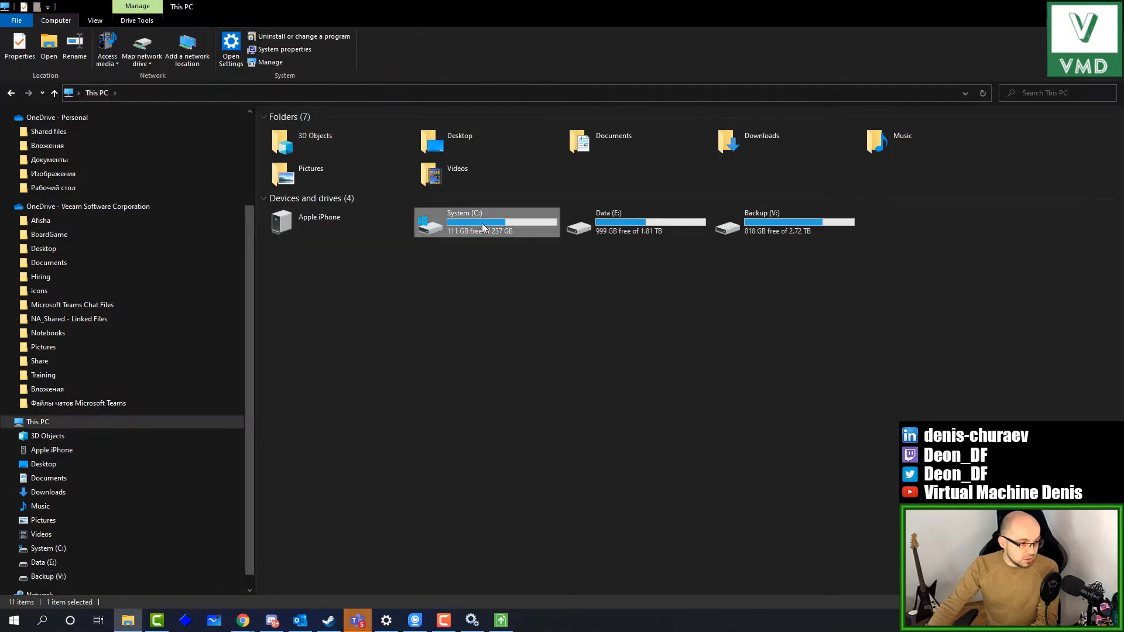
double_click(339, 214)
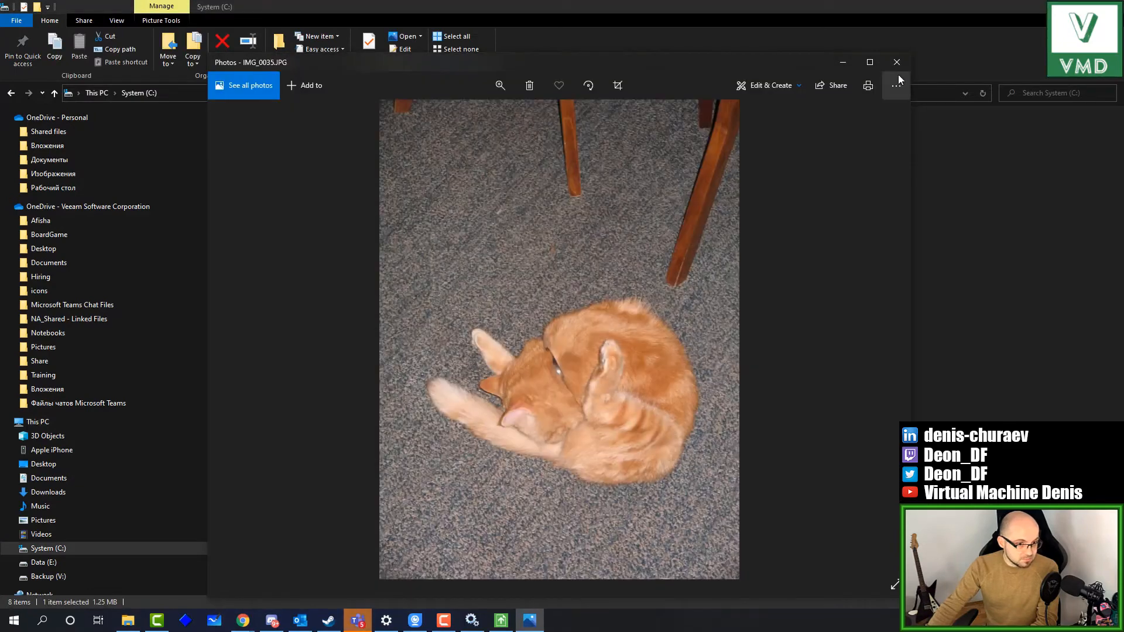
left_click(895, 63)
left_click(423, 287)
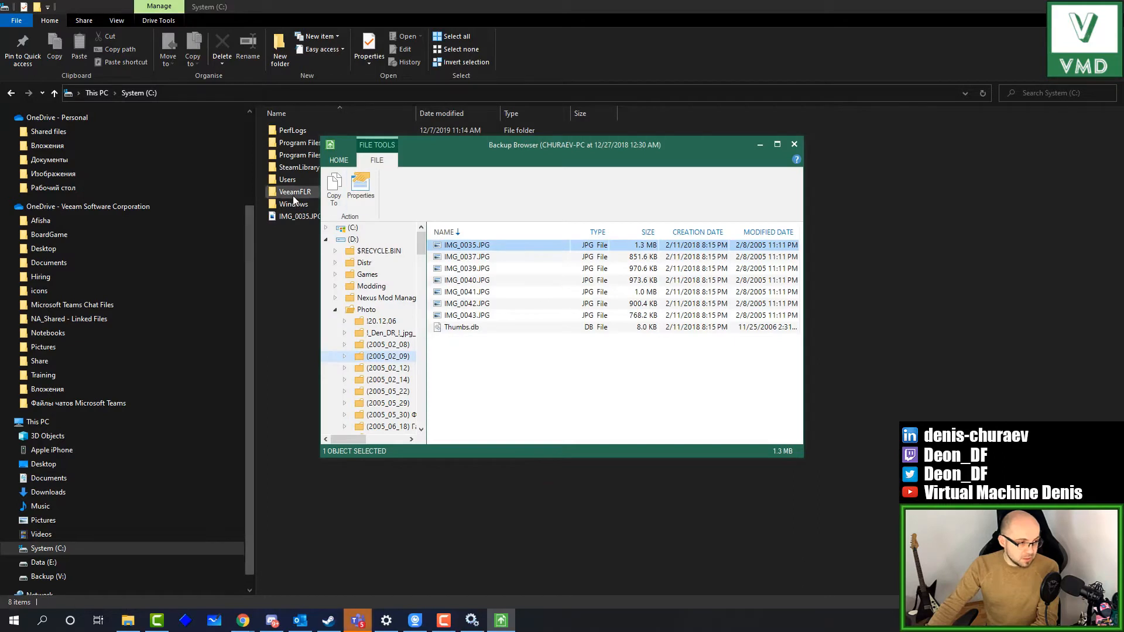
Browse the mounted backup through C:\VeeamFLR, the computer's folder and Volume1 to the Photo\(2005_02_09) pictures
left_click(293, 197)
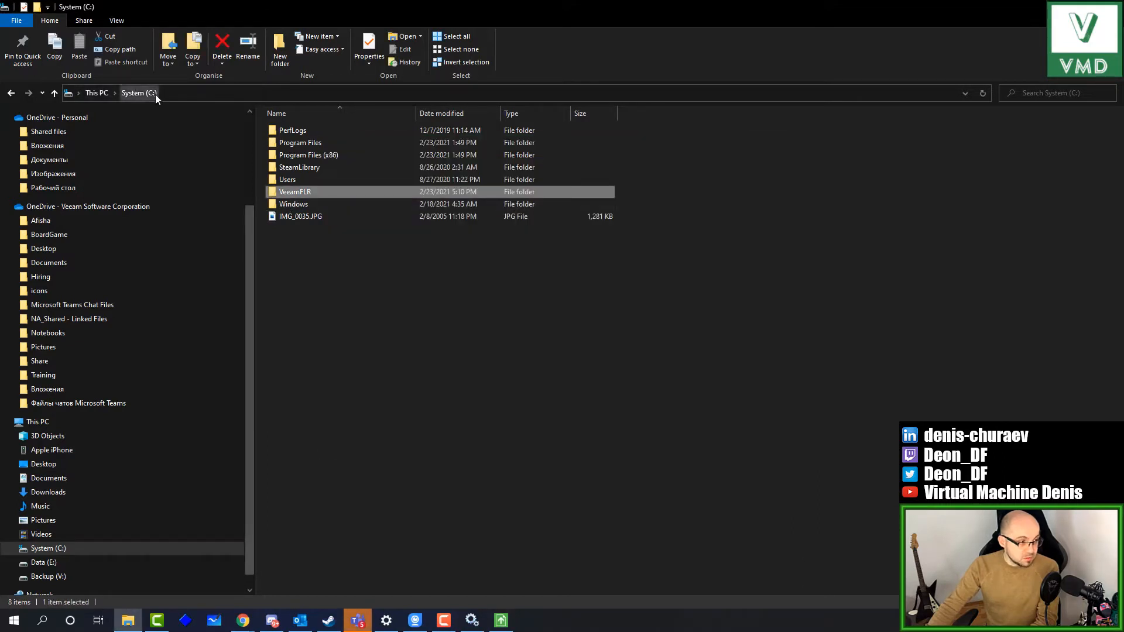
double_click(300, 196)
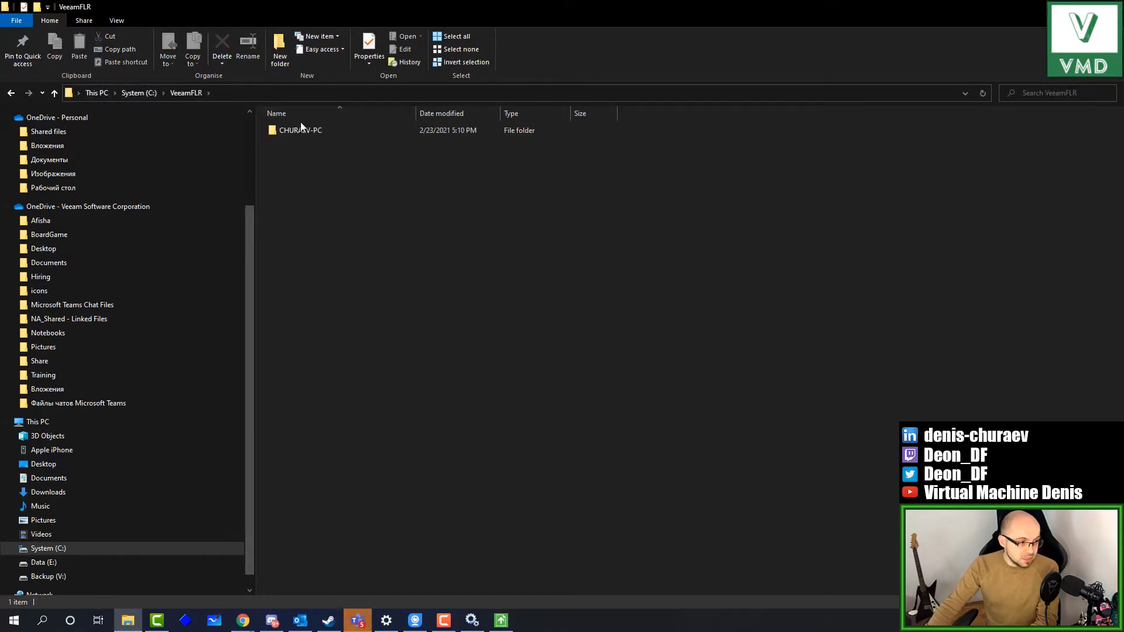
double_click(302, 130)
left_click(304, 148)
double_click(304, 145)
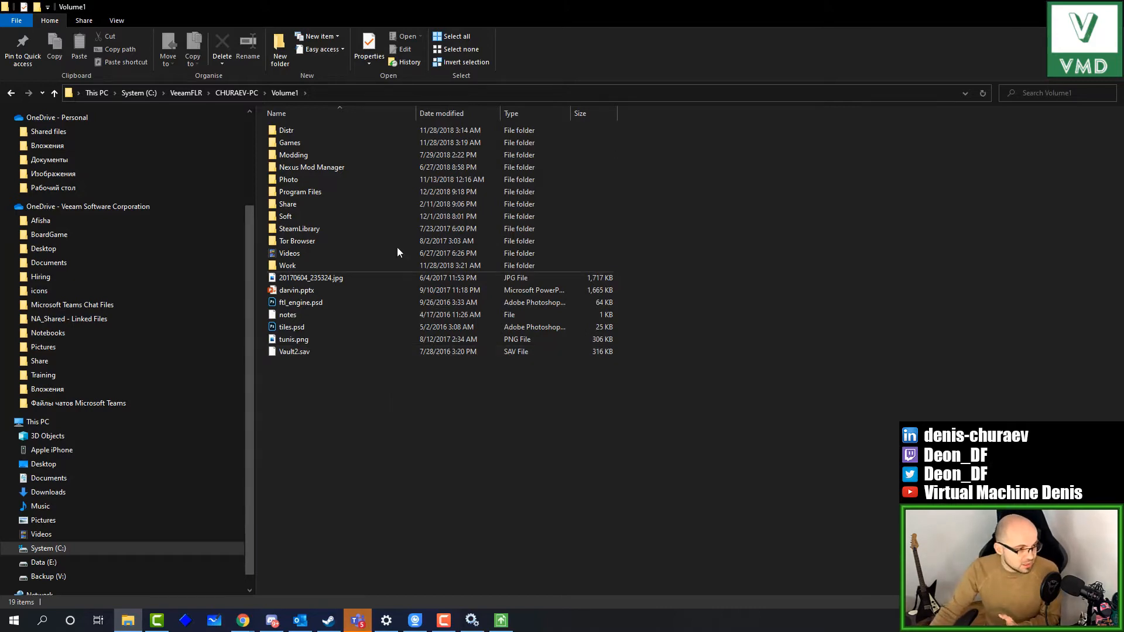
double_click(315, 180)
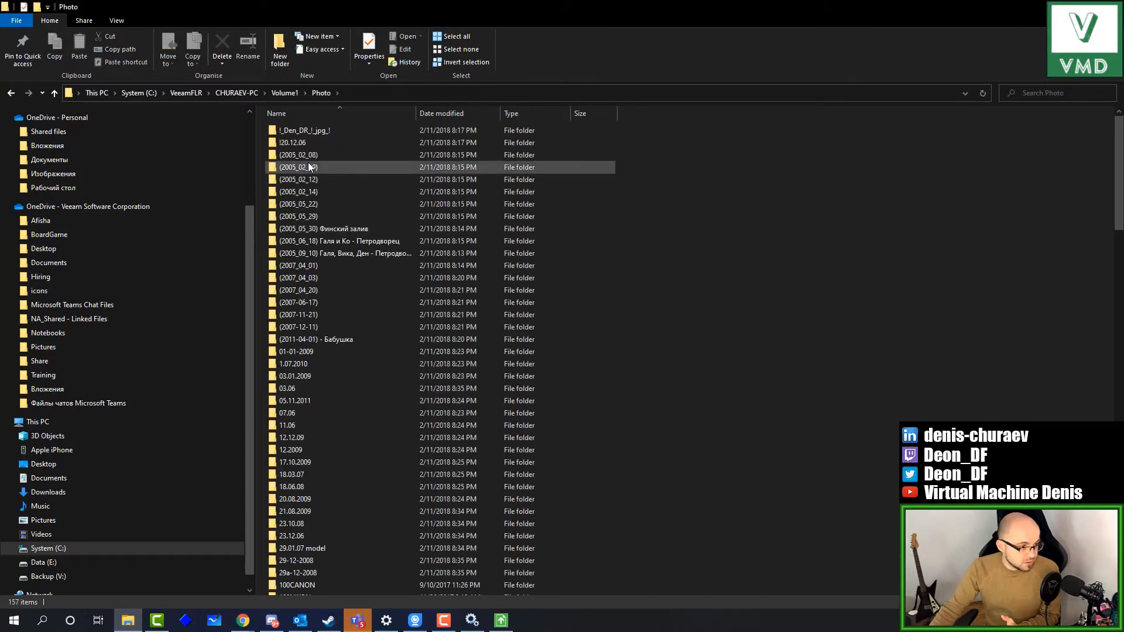
double_click(305, 165)
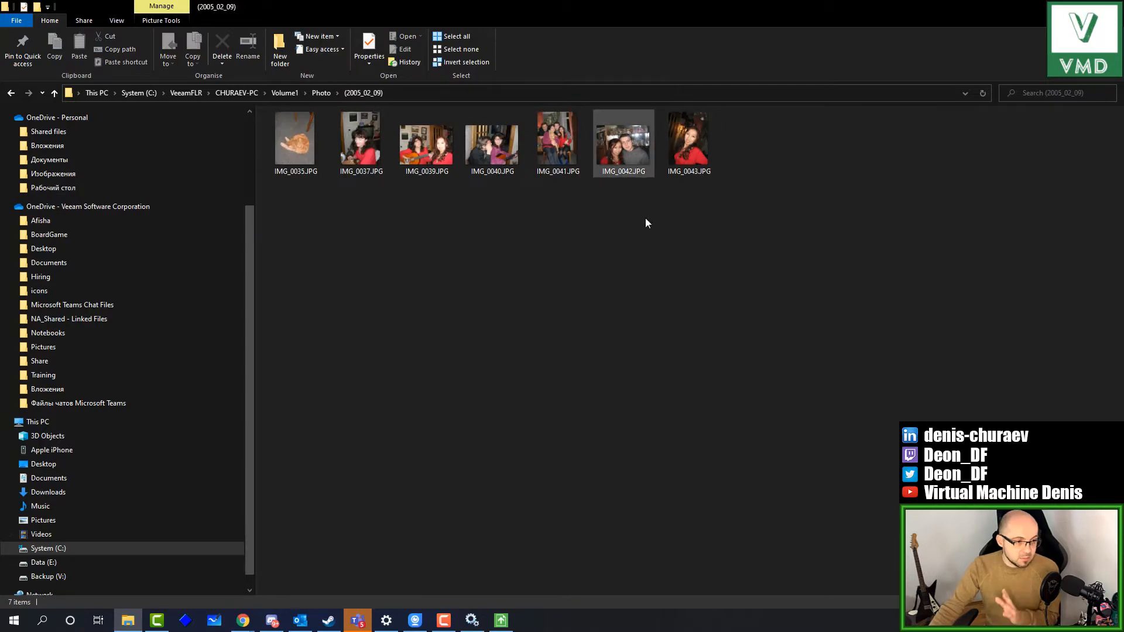
key("alt+Left")
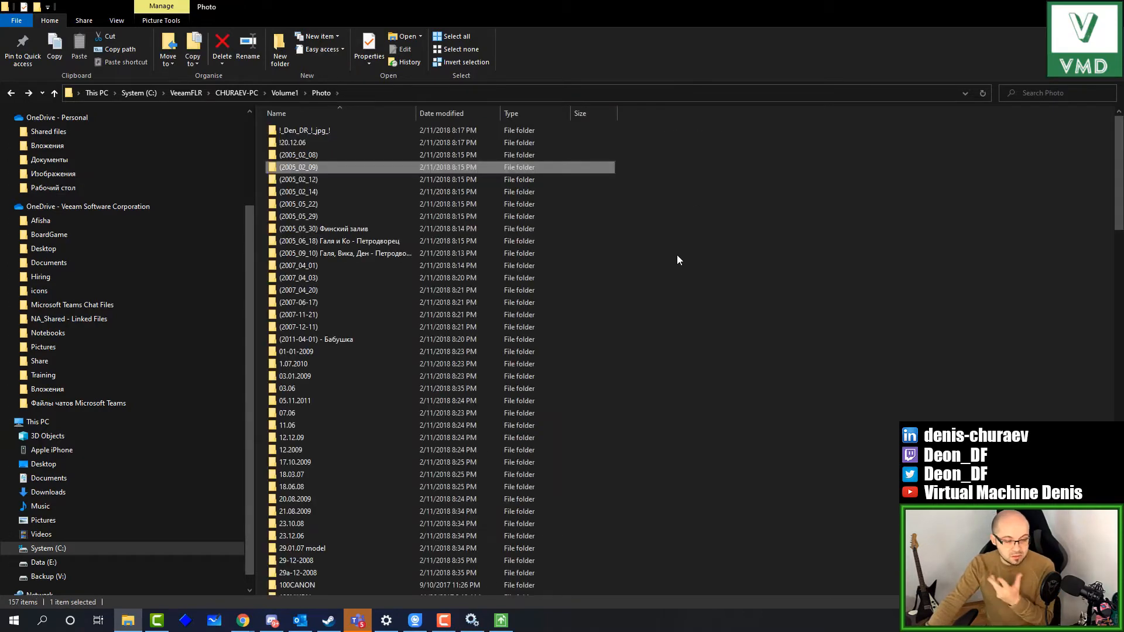
left_click_drag(791, 153, 554, 346)
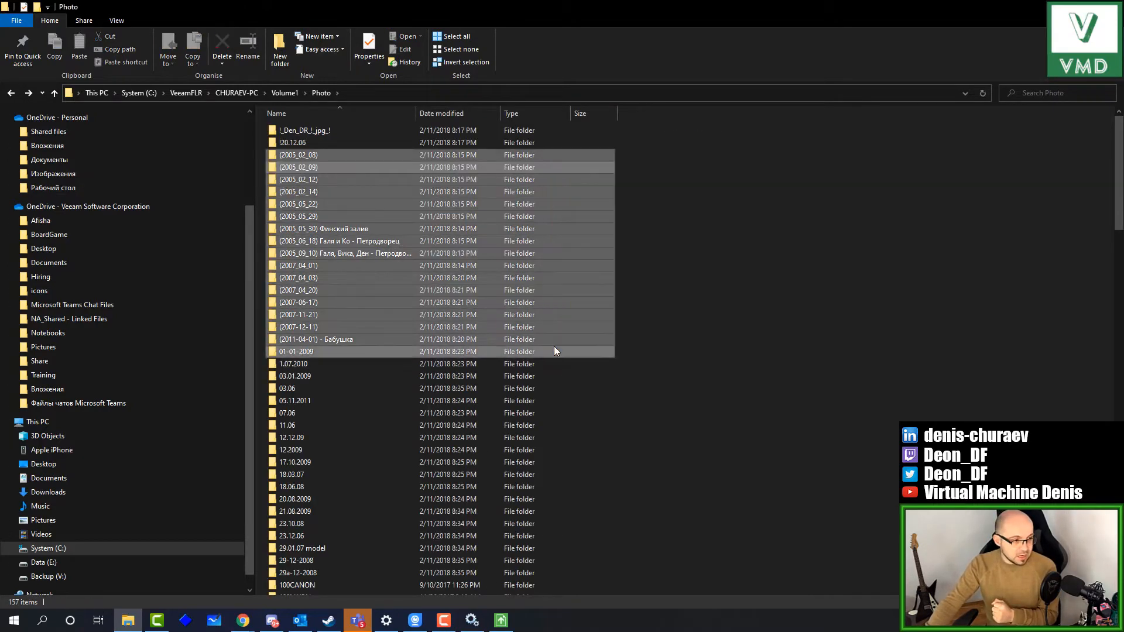
left_click(357, 254)
right_click(357, 254)
left_click(355, 345)
right_click(385, 259)
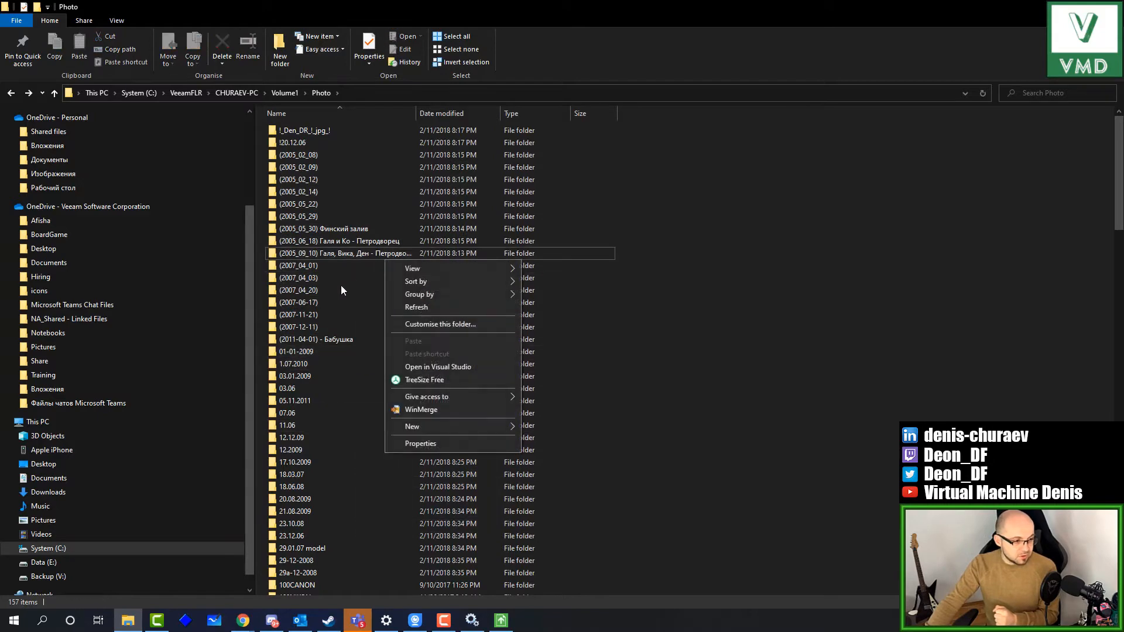
left_click(900, 205)
Return to the VeeamFLR folder and close the Backup Browser to end the restore session
key("alt+Left")
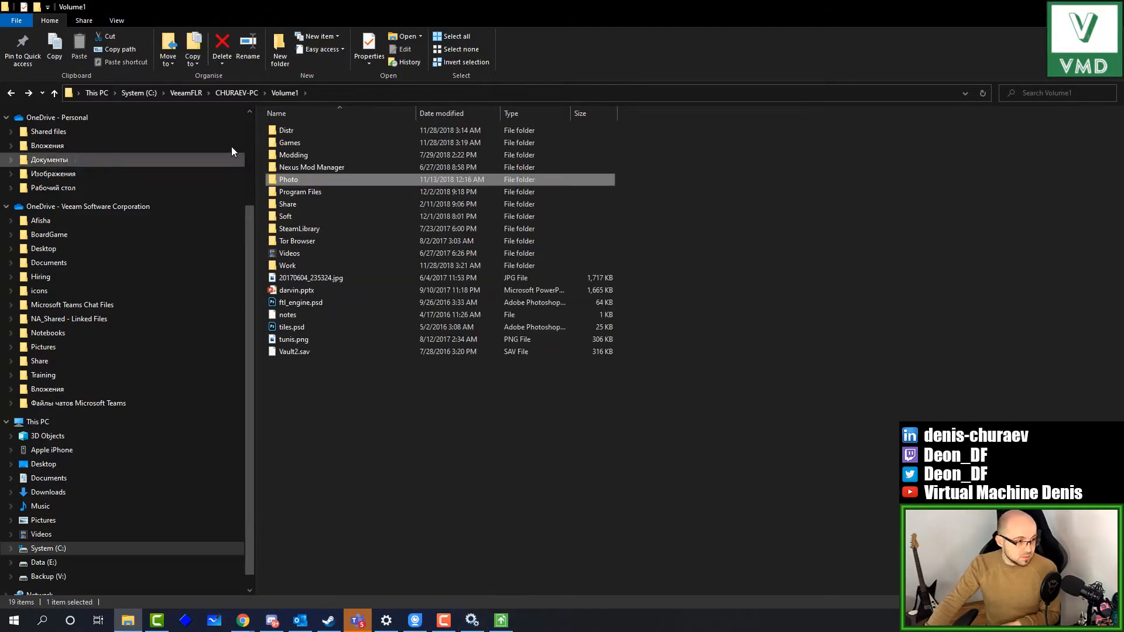
left_click(173, 93)
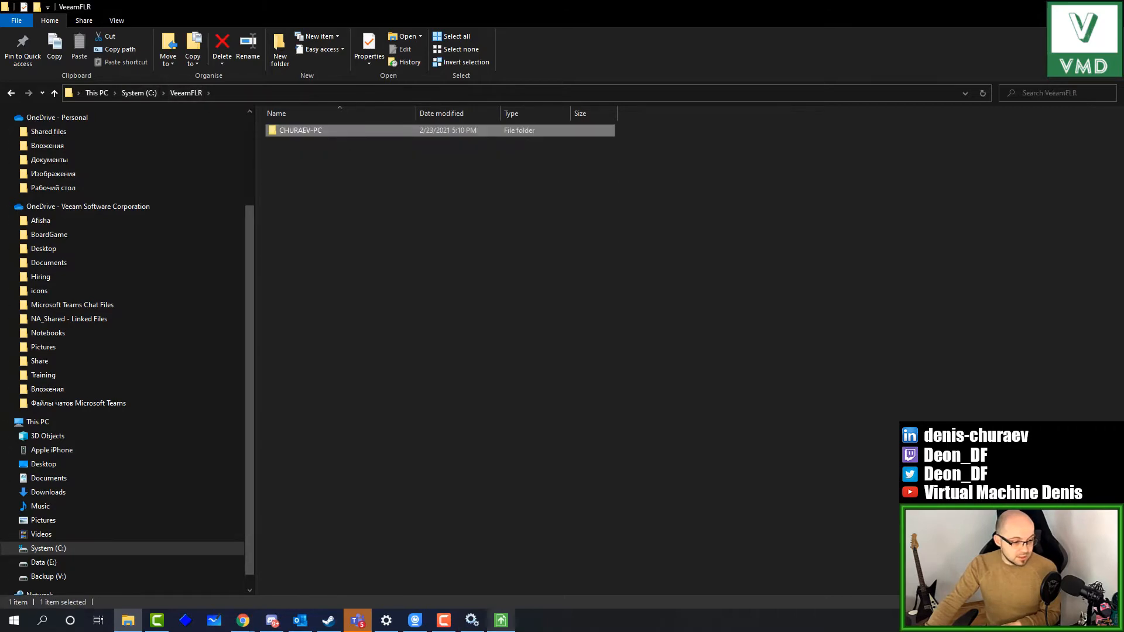
left_click(500, 620)
left_click(799, 145)
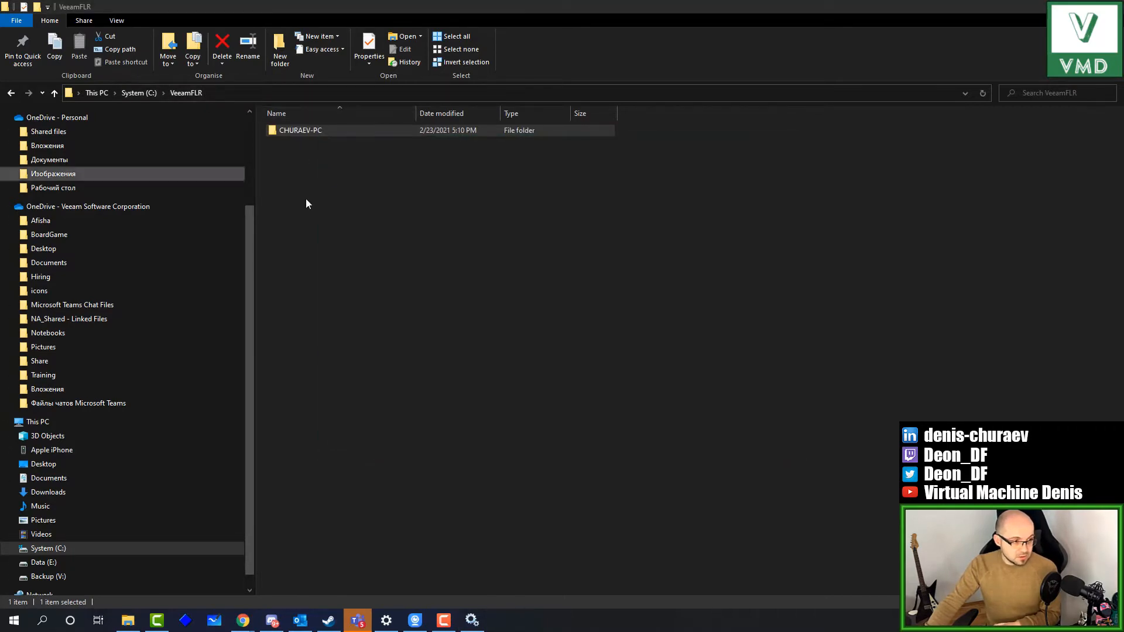
Reopen the VeeamFLR folder from System (C:) to check its contents, and return to the drive root
left_click(331, 156)
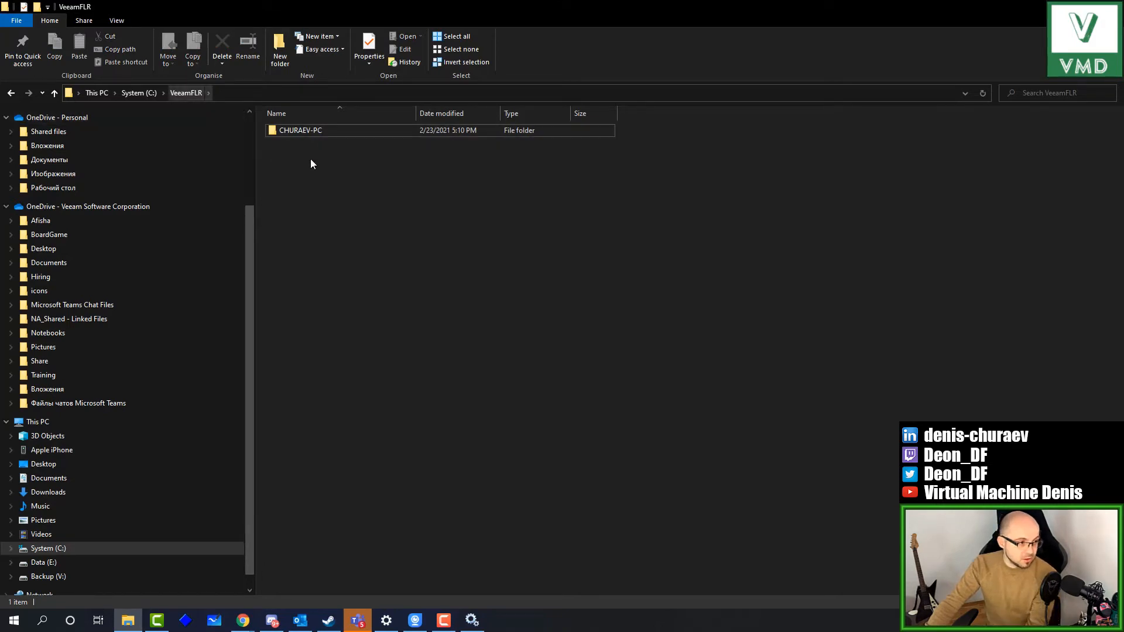
left_click(139, 93)
double_click(292, 191)
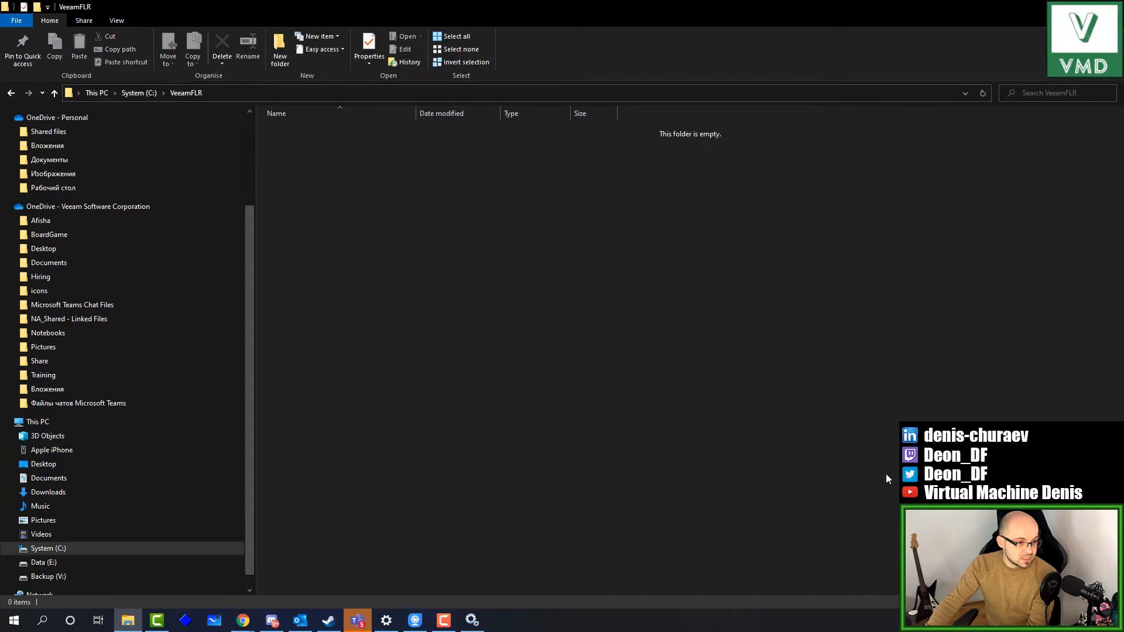
left_click(124, 94)
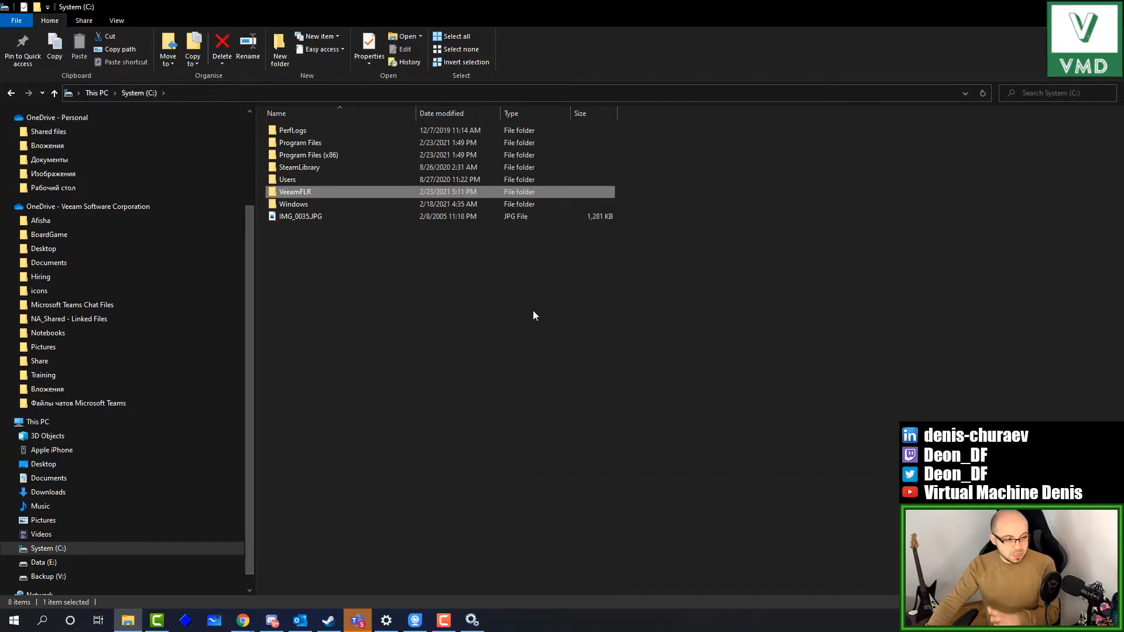
Launch Veeam Agent for Microsoft Windows and decline installing a license file
key("super")
type("vee")
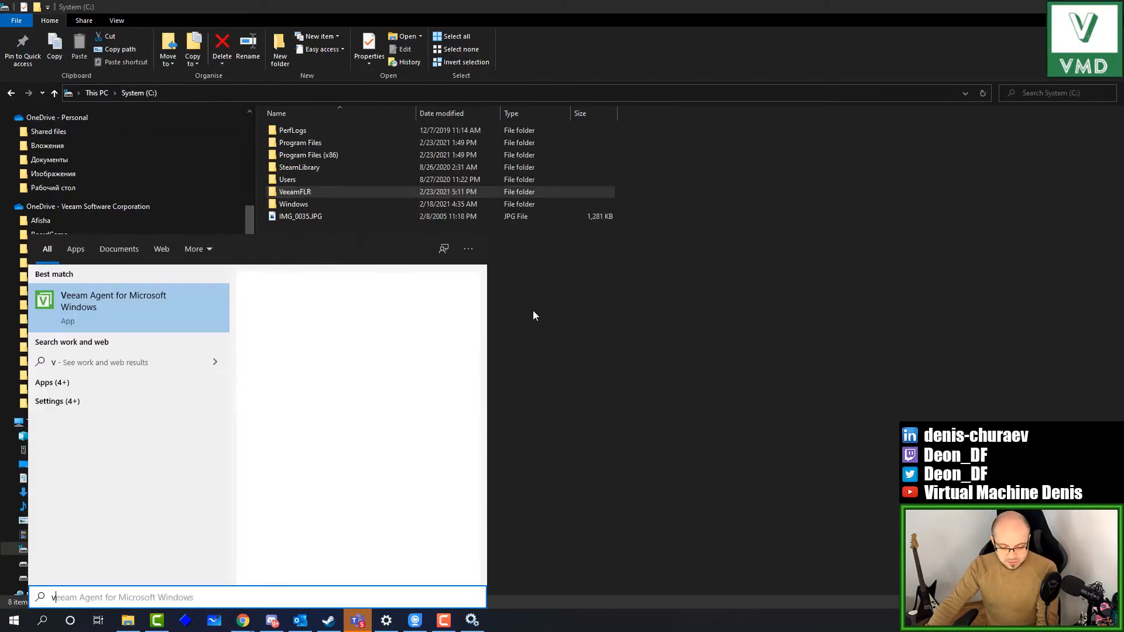
left_click(166, 298)
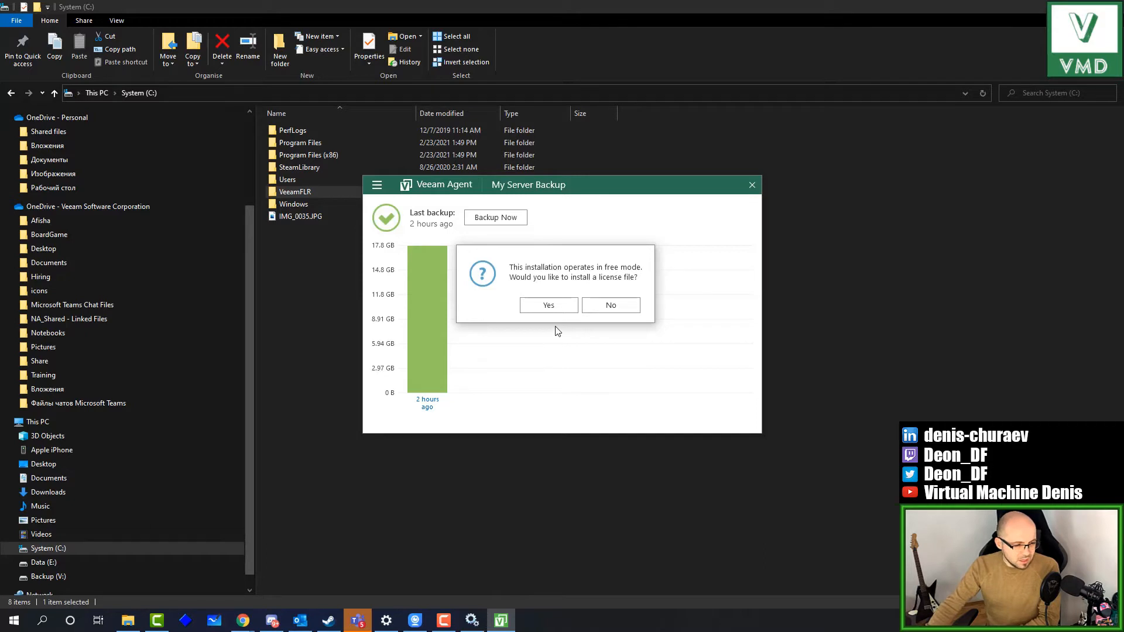
left_click(568, 302)
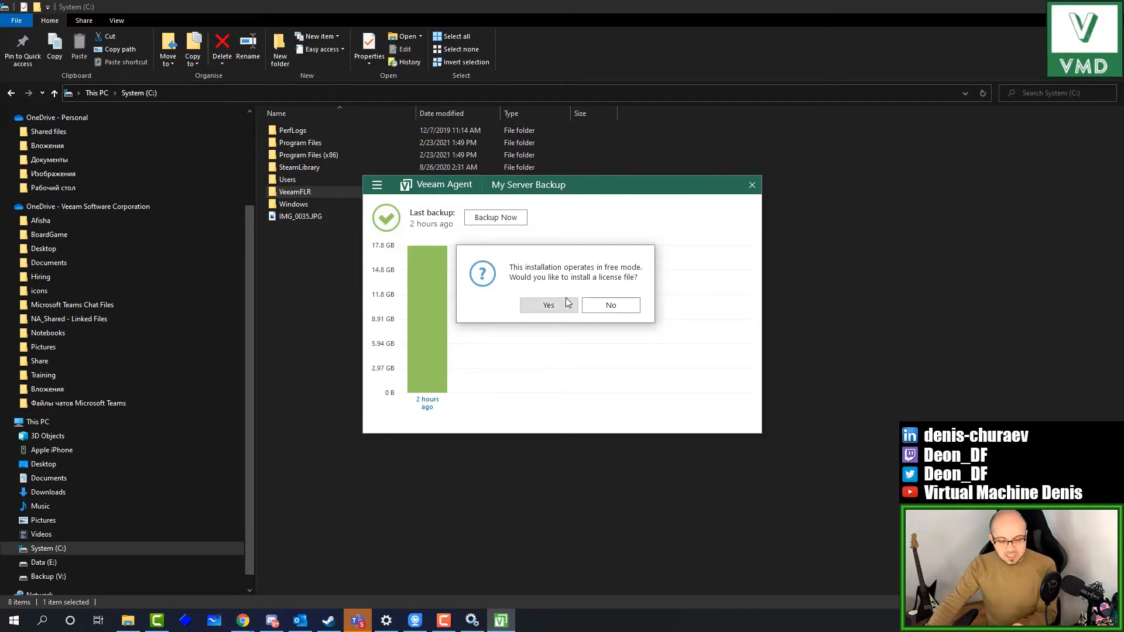
left_click(610, 305)
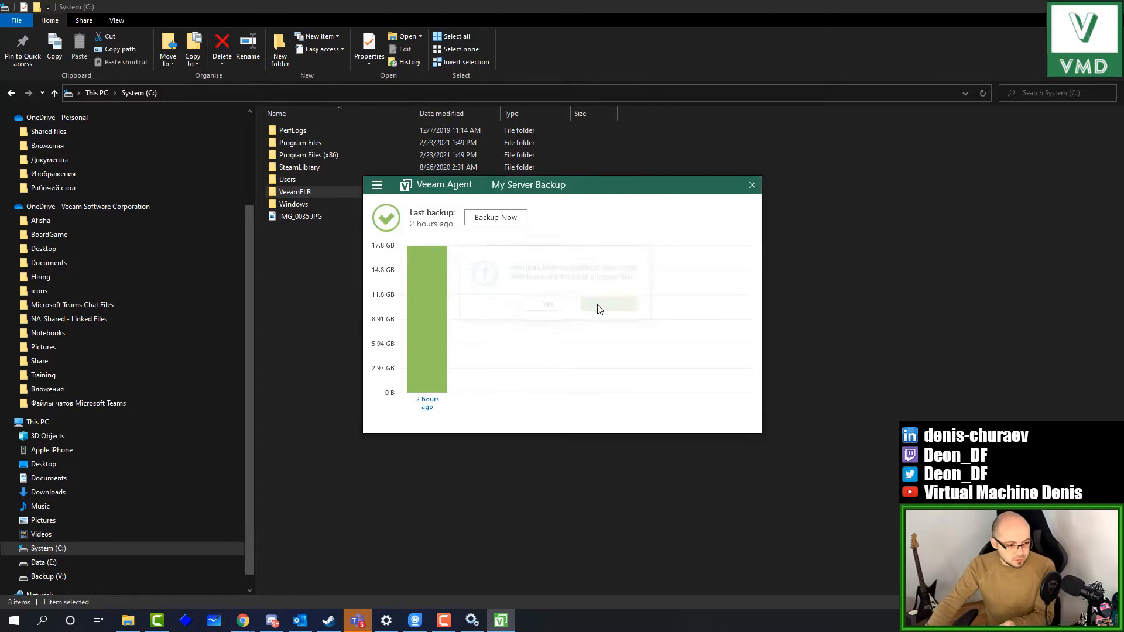
Remove the My Server Backup job and confirm its deletion
left_click(378, 186)
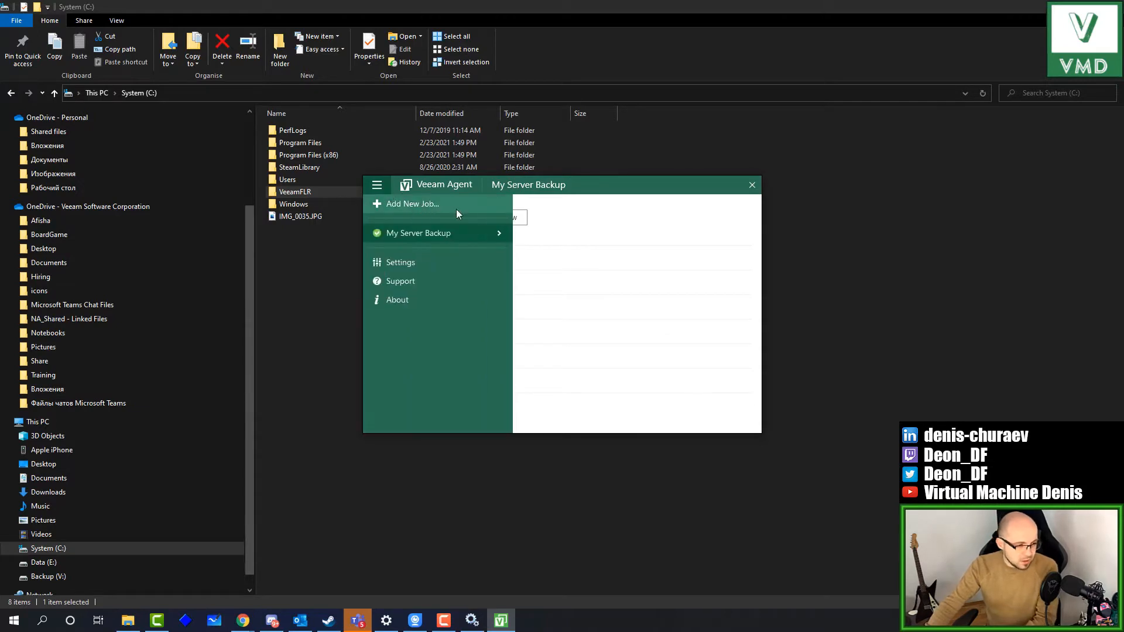
mouse_move(453, 233)
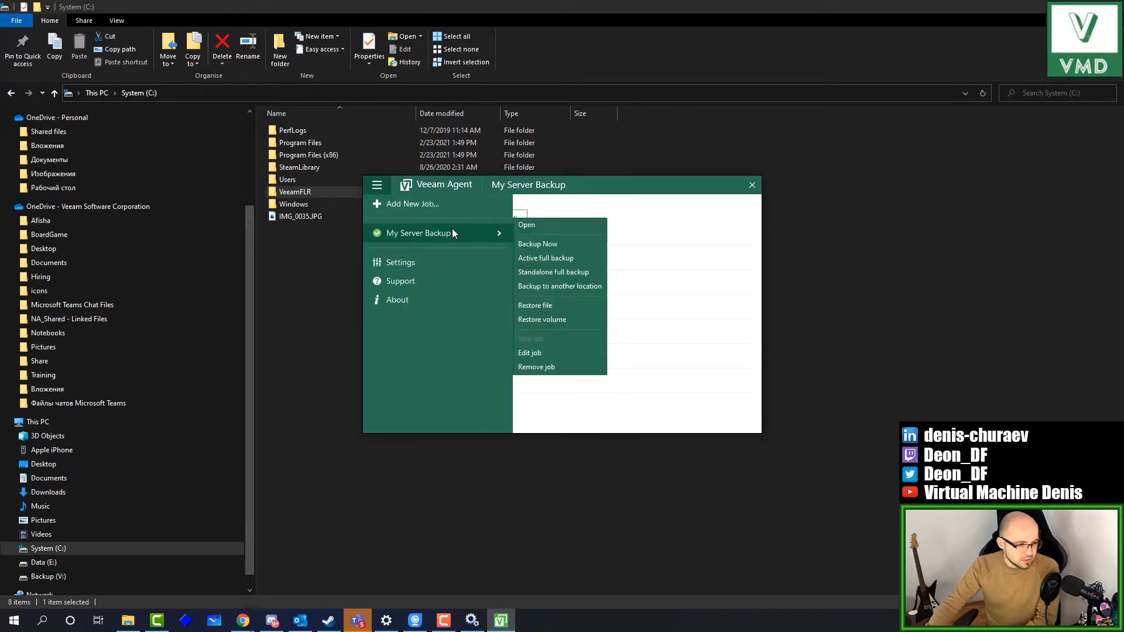
left_click(560, 365)
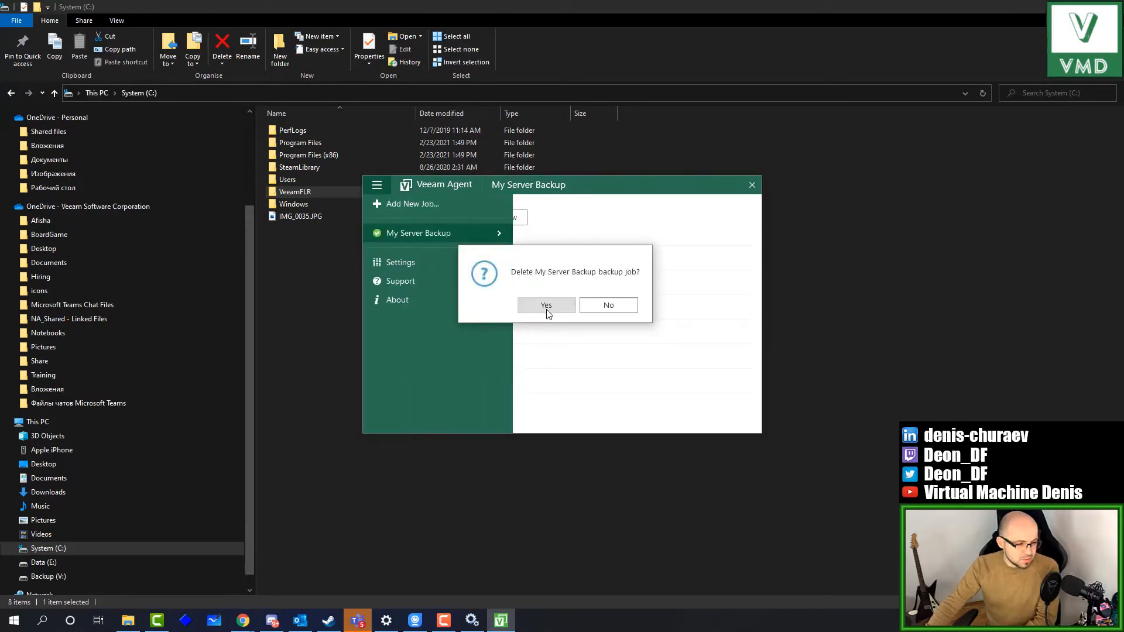
left_click(546, 309)
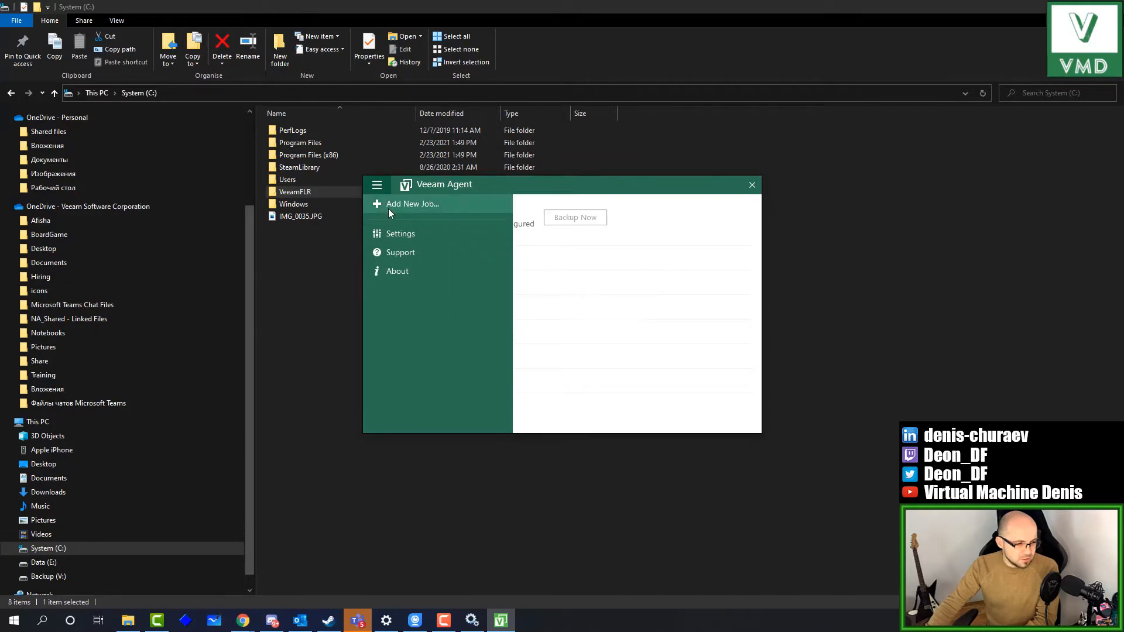
left_click(545, 267)
Add a new backup job named My PC backup and proceed to the backup mode choice
left_click(377, 185)
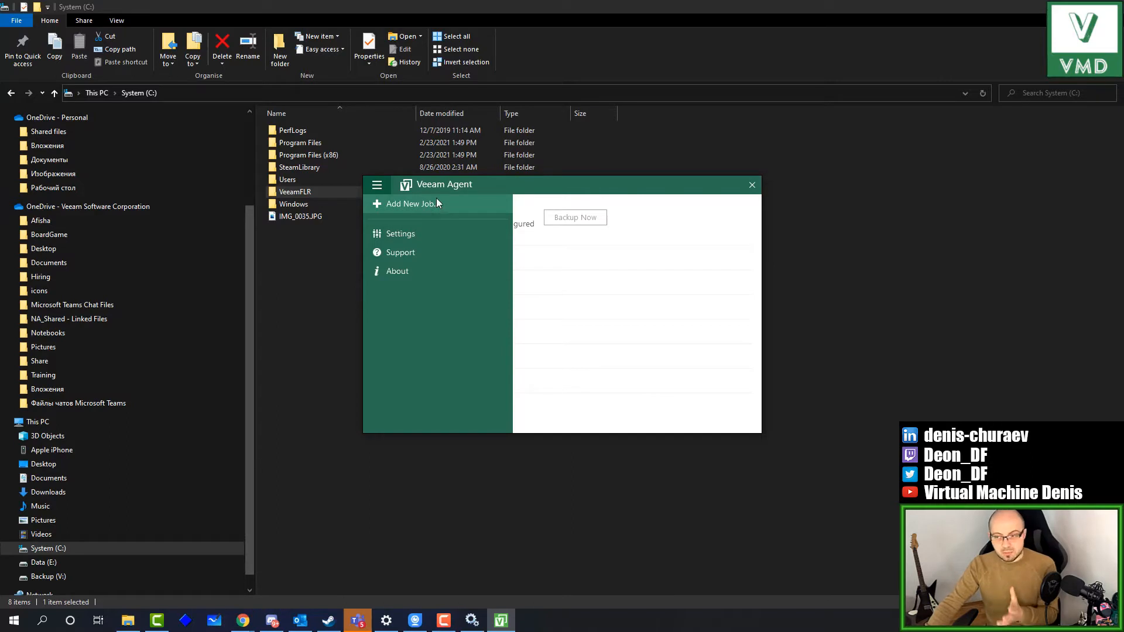
left_click(435, 204)
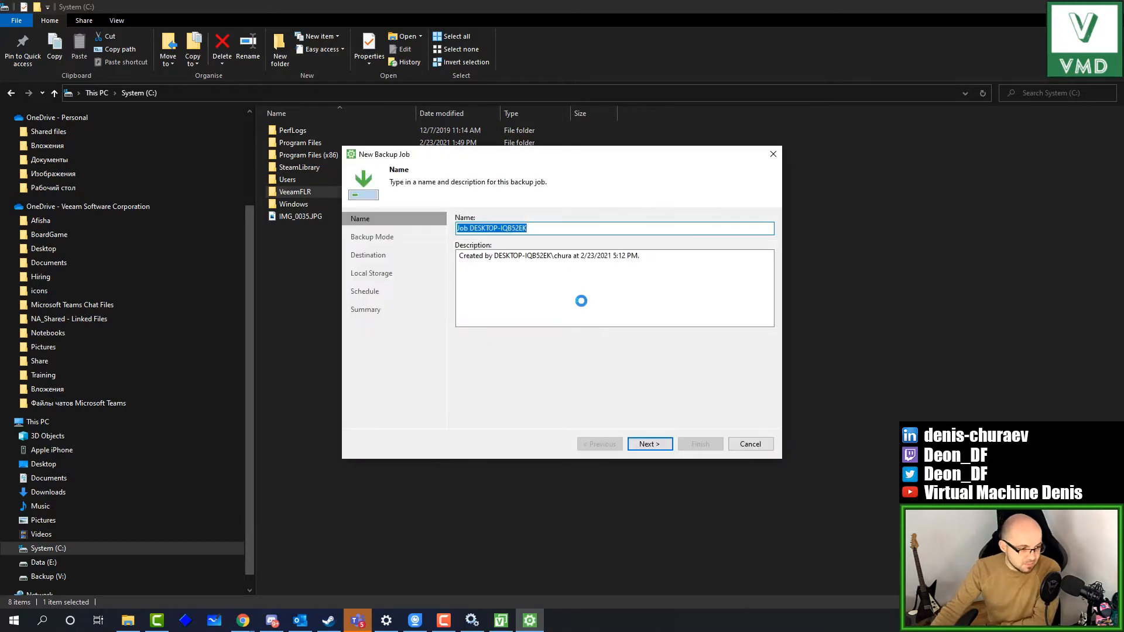
type("My PC backup")
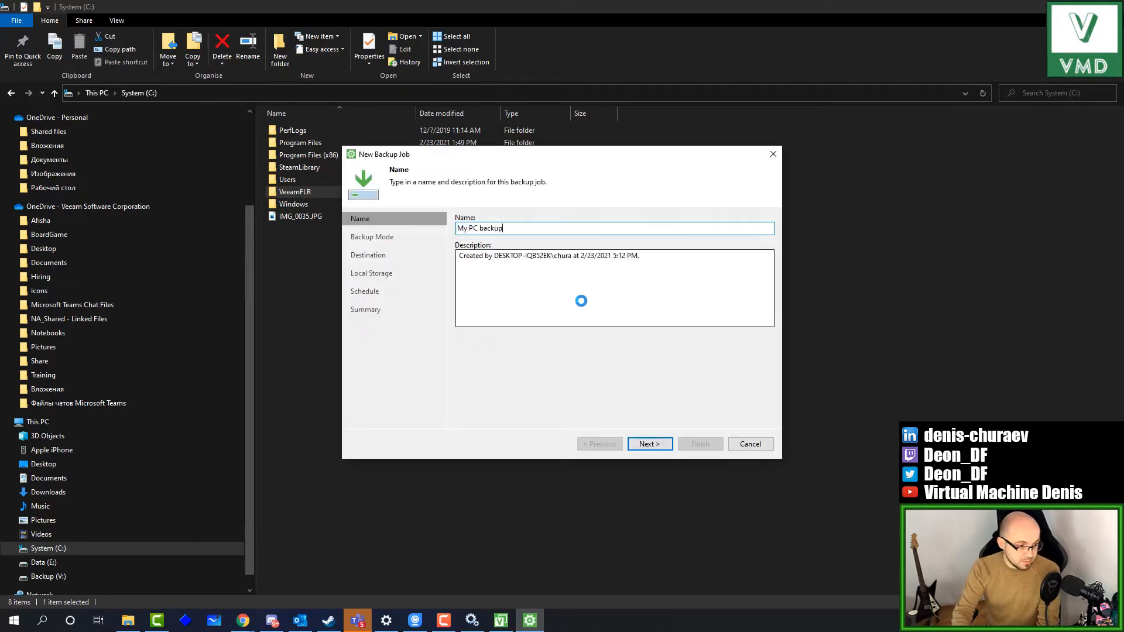
key("Return")
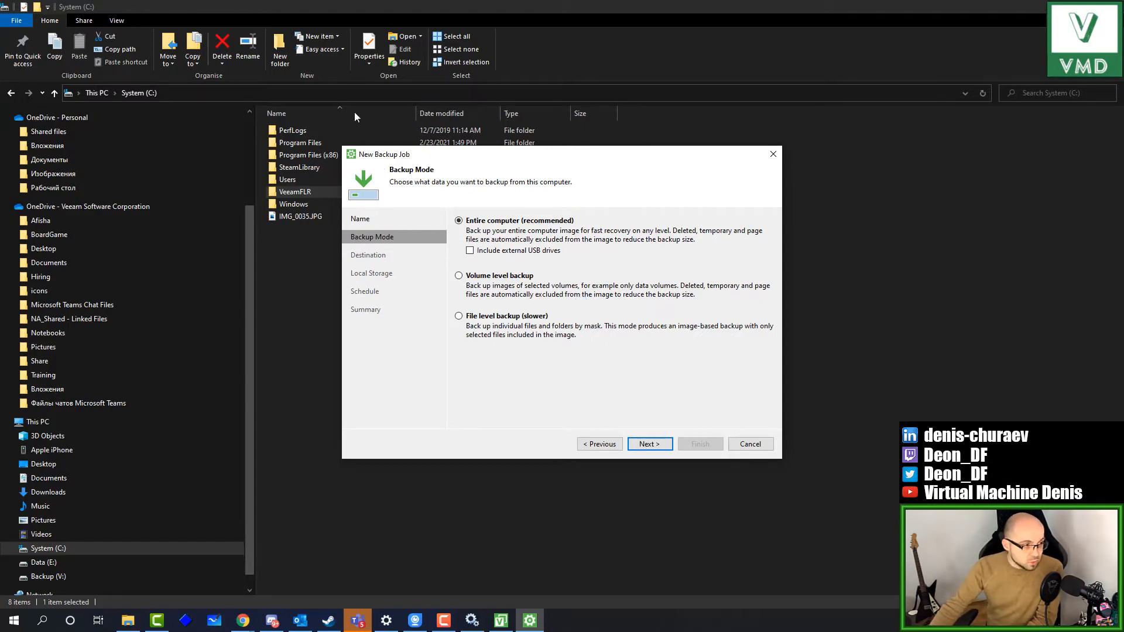
Show This PC's drives in File Explorer, choose Volume level backup for the job, and move the wizard clear of the drives
left_click(97, 92)
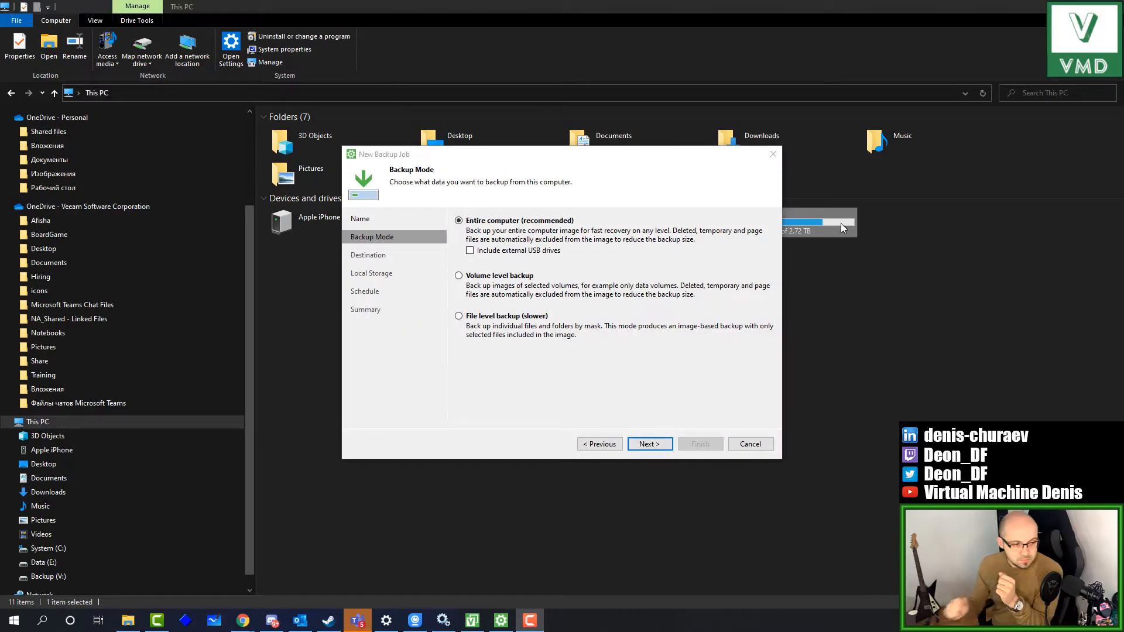
left_click(518, 276)
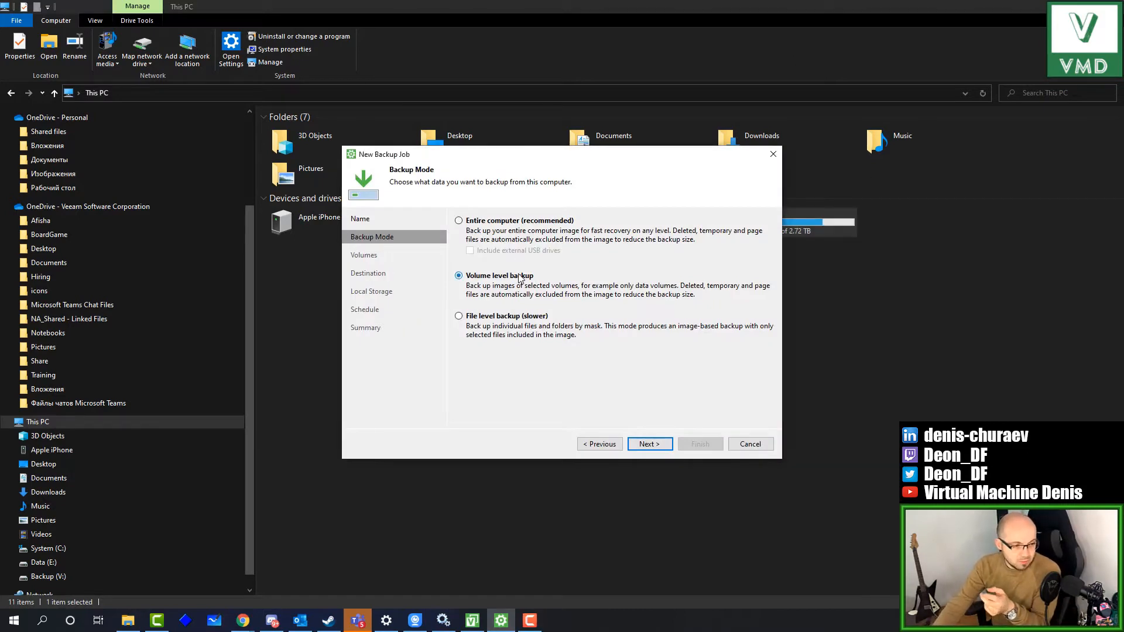
left_click_drag(520, 162, 696, 276)
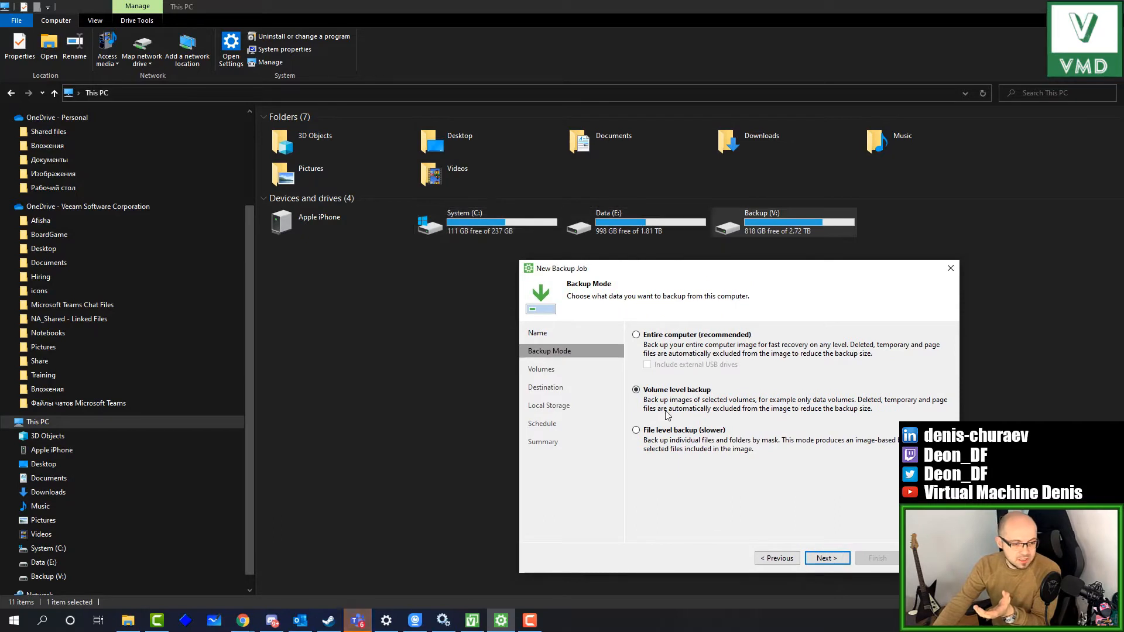
Try the file level backup mode by including the Documents folder on Data (E:), and clear the Data (E:) selection again
left_click(672, 430)
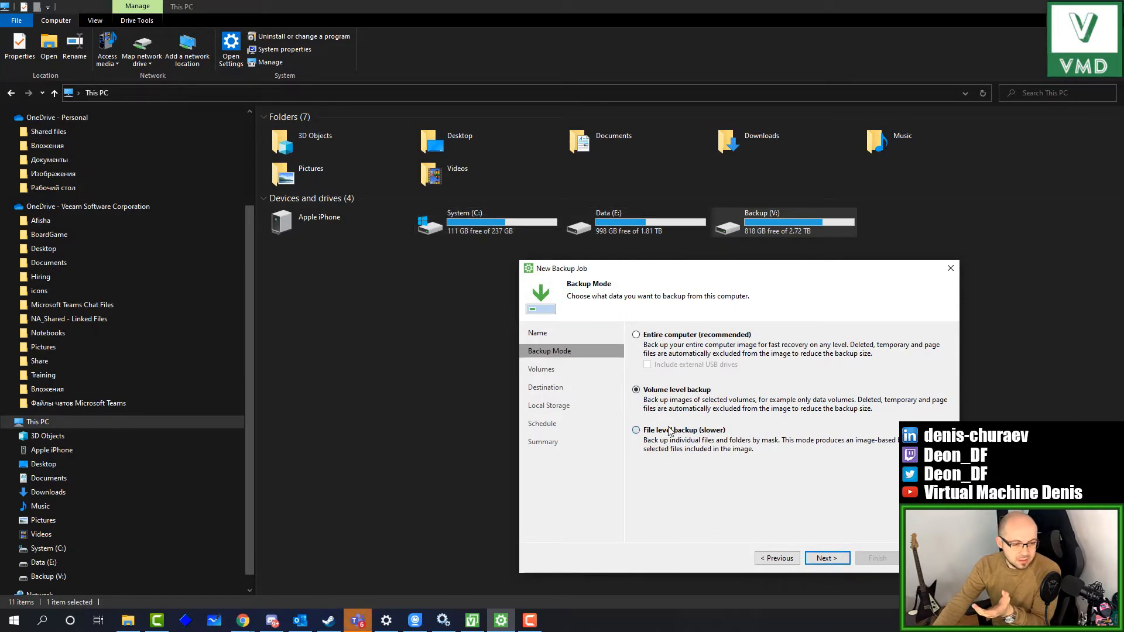
left_click(827, 558)
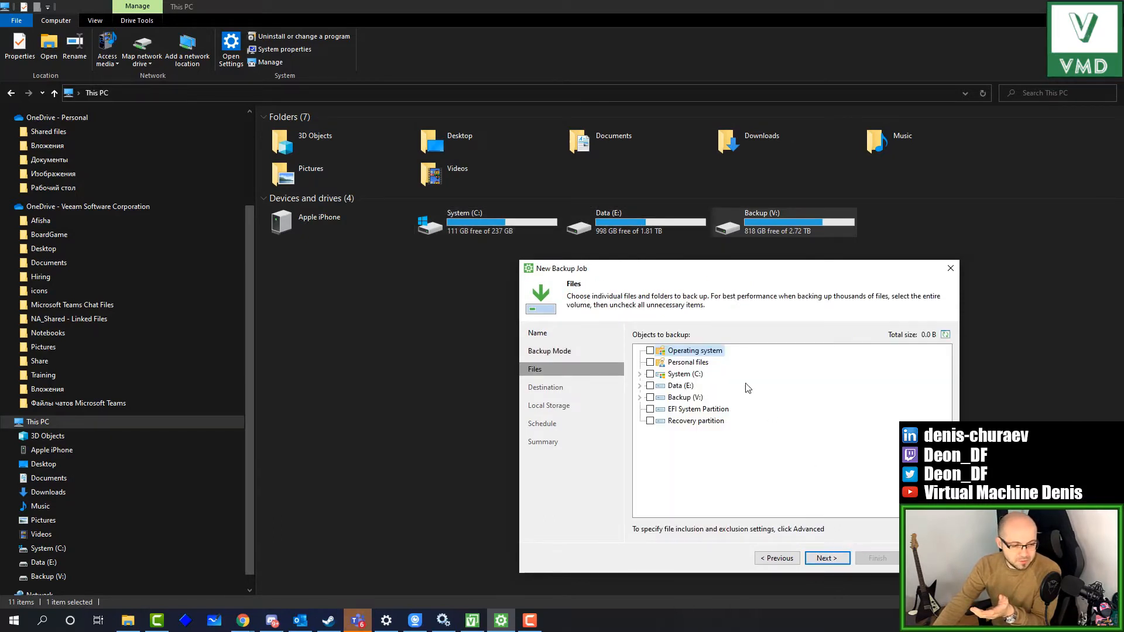
left_click(640, 386)
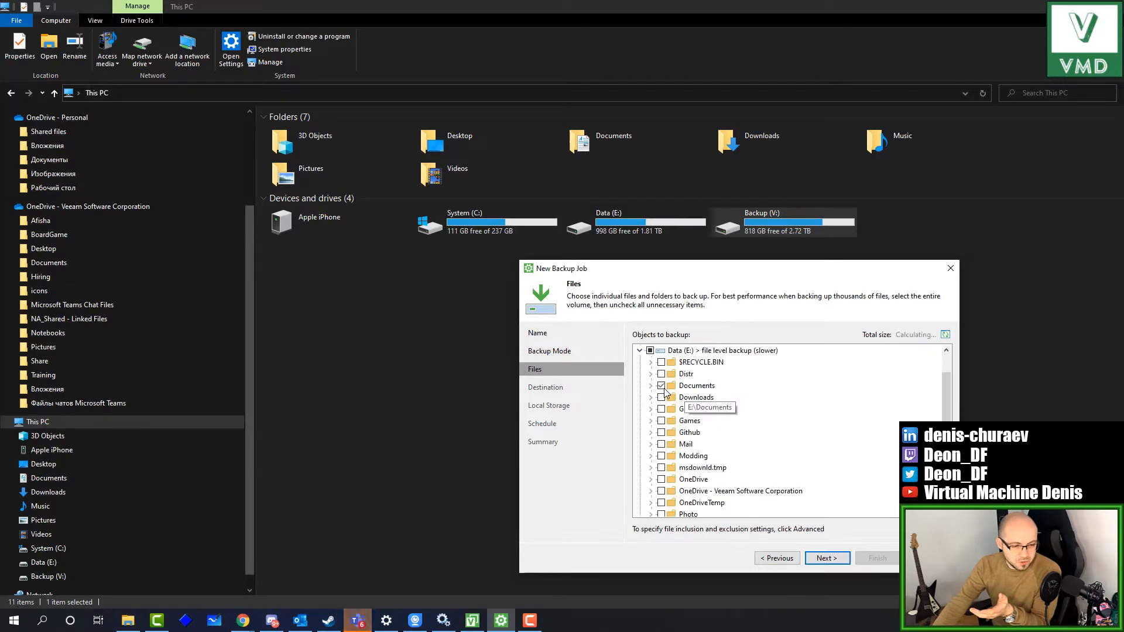
left_click(661, 386)
scroll(644, 381, "up", 2)
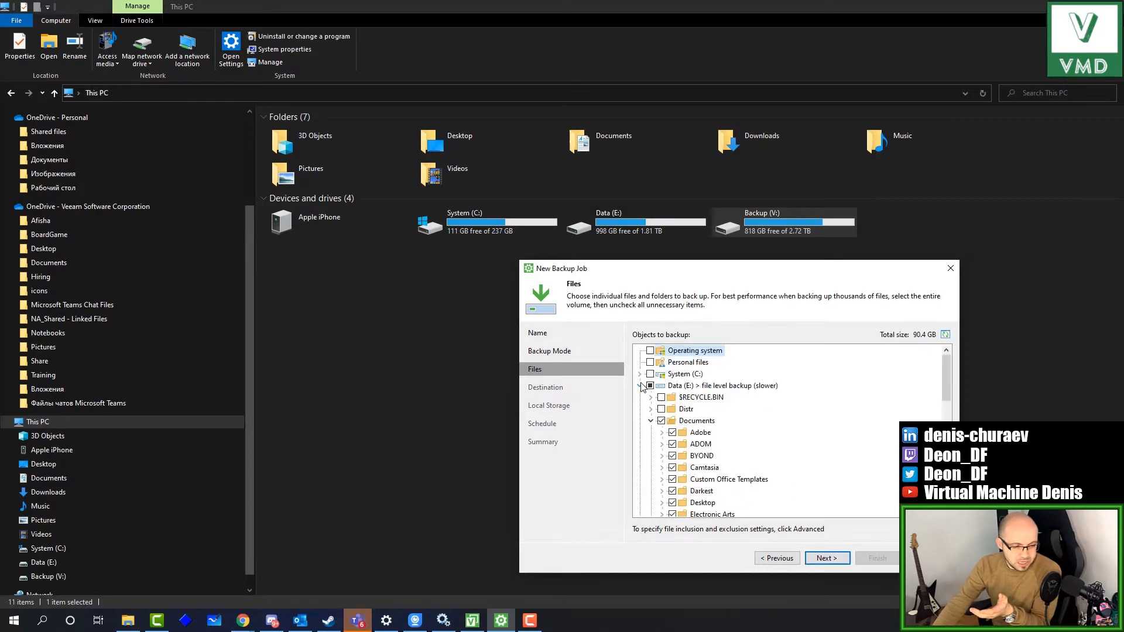
left_click(640, 385)
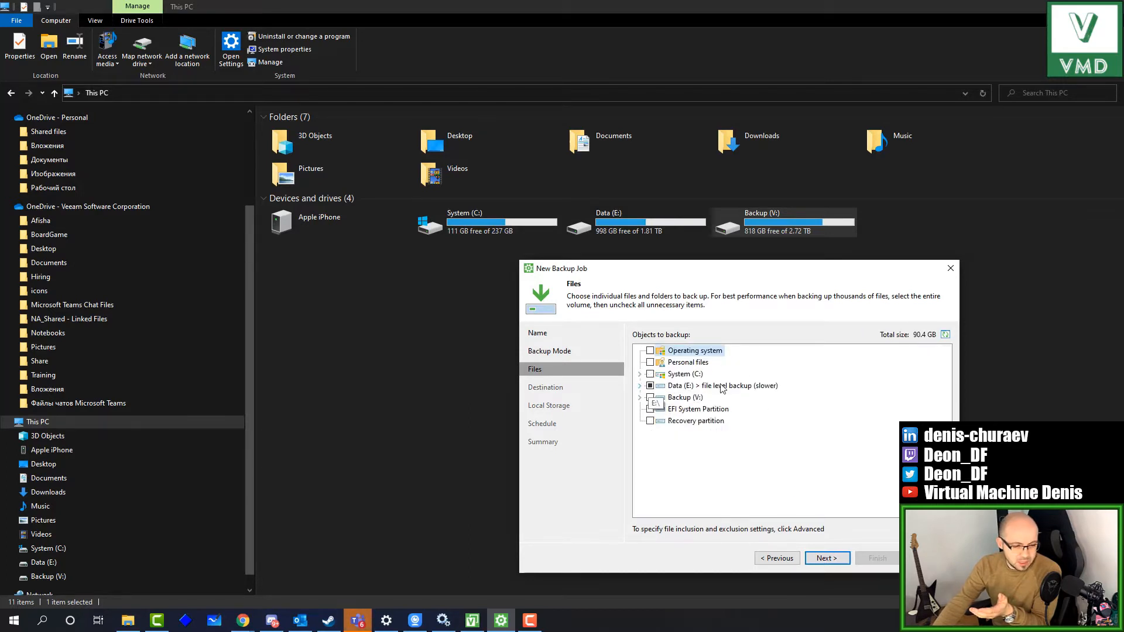
left_click(650, 386)
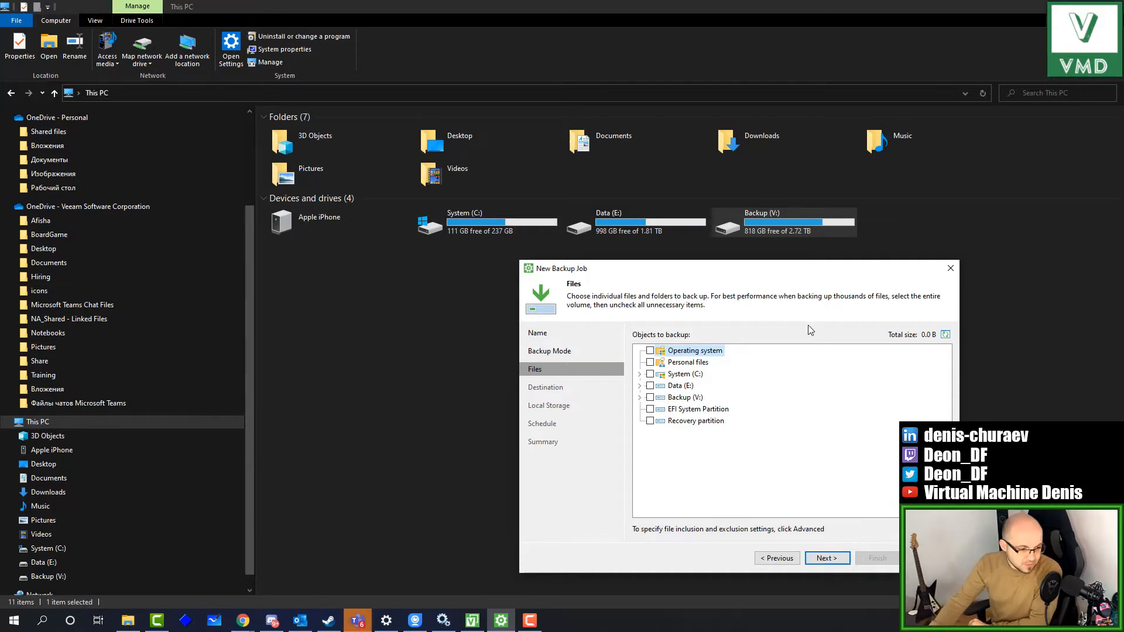
Switch the job to Volume level backup and include the Operating system and Data (E:) volumes, leaving system and hidden volumes unlisted
left_click(563, 352)
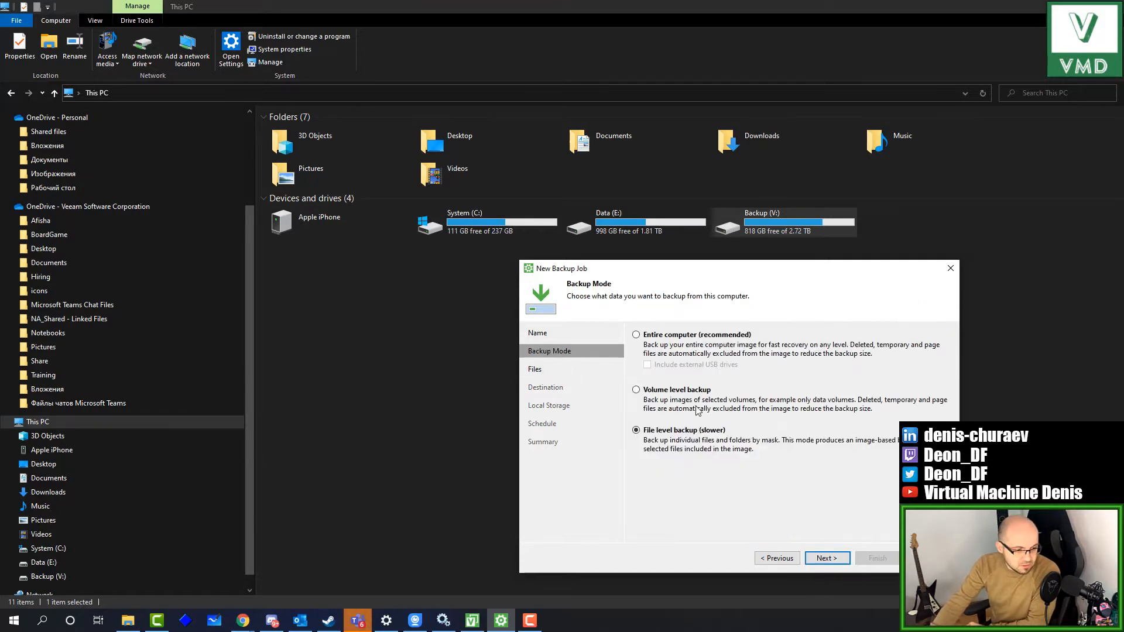
left_click(638, 390)
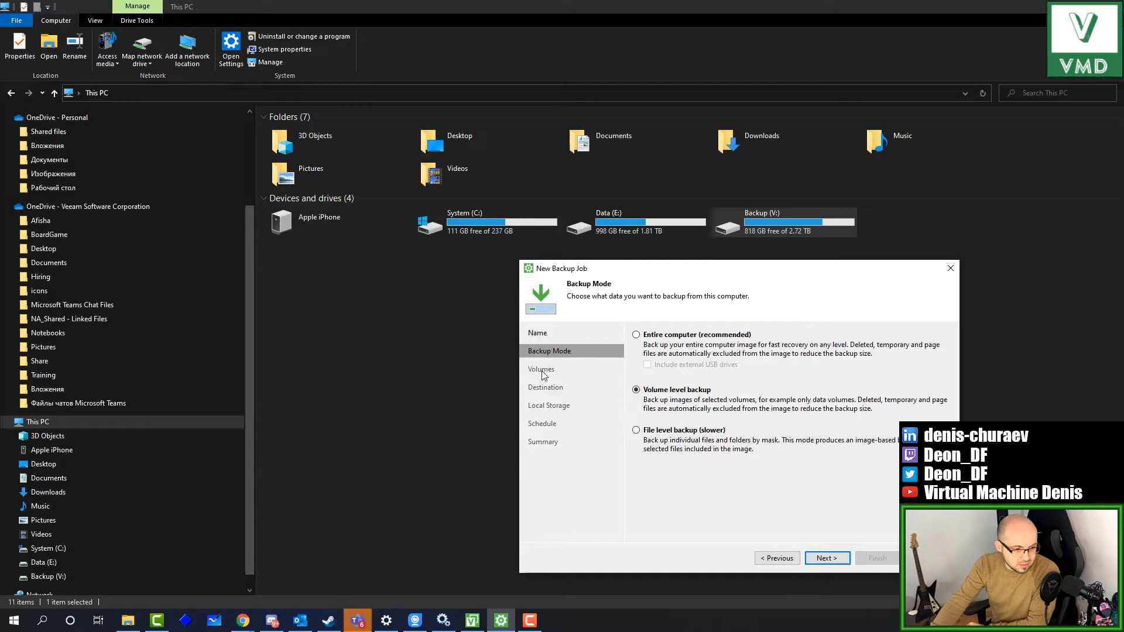
left_click(825, 558)
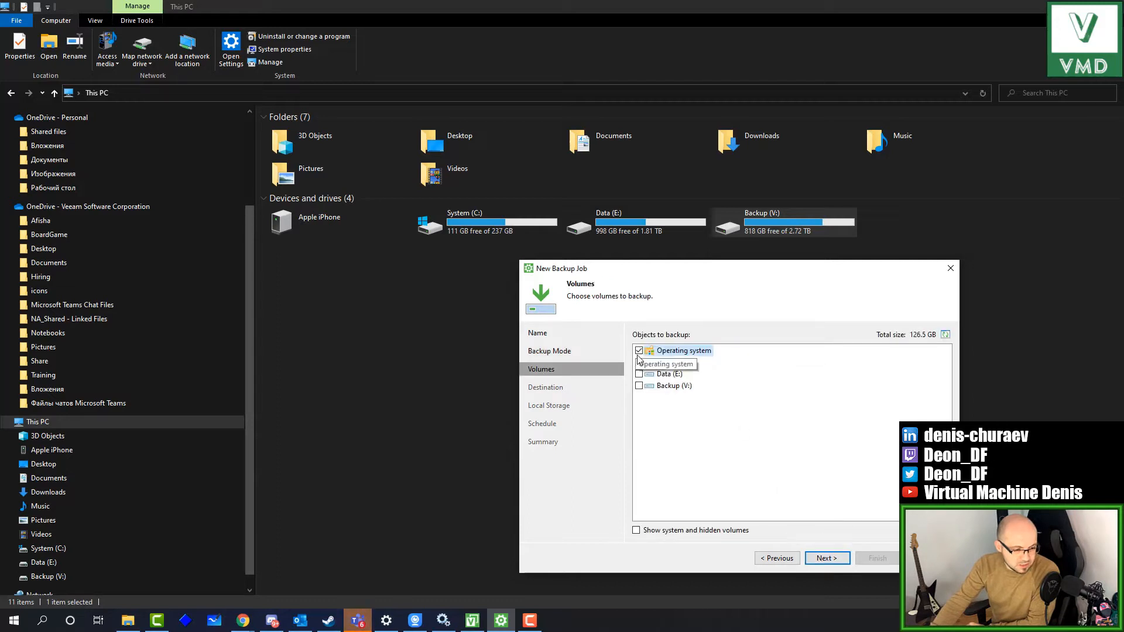
left_click(666, 529)
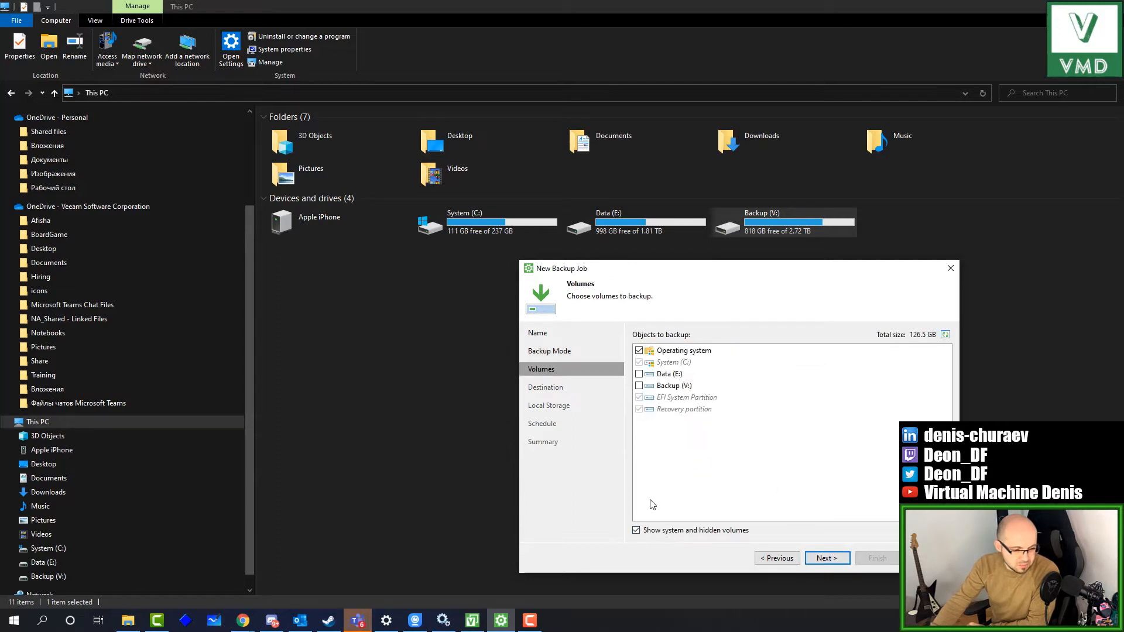
left_click(653, 533)
left_click(639, 374)
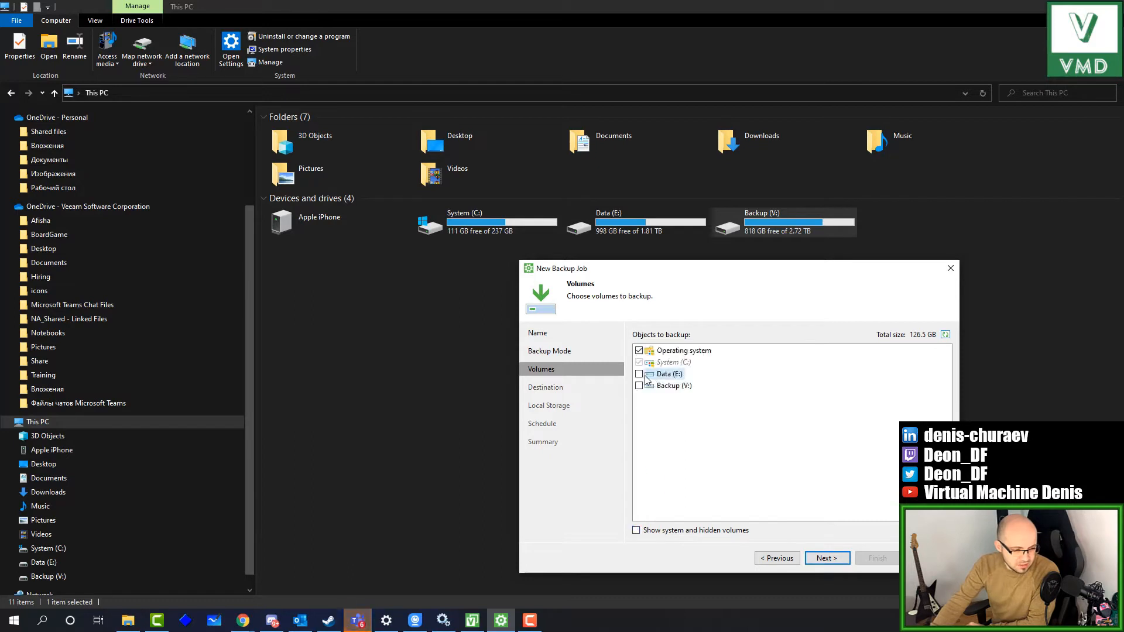
left_click(827, 558)
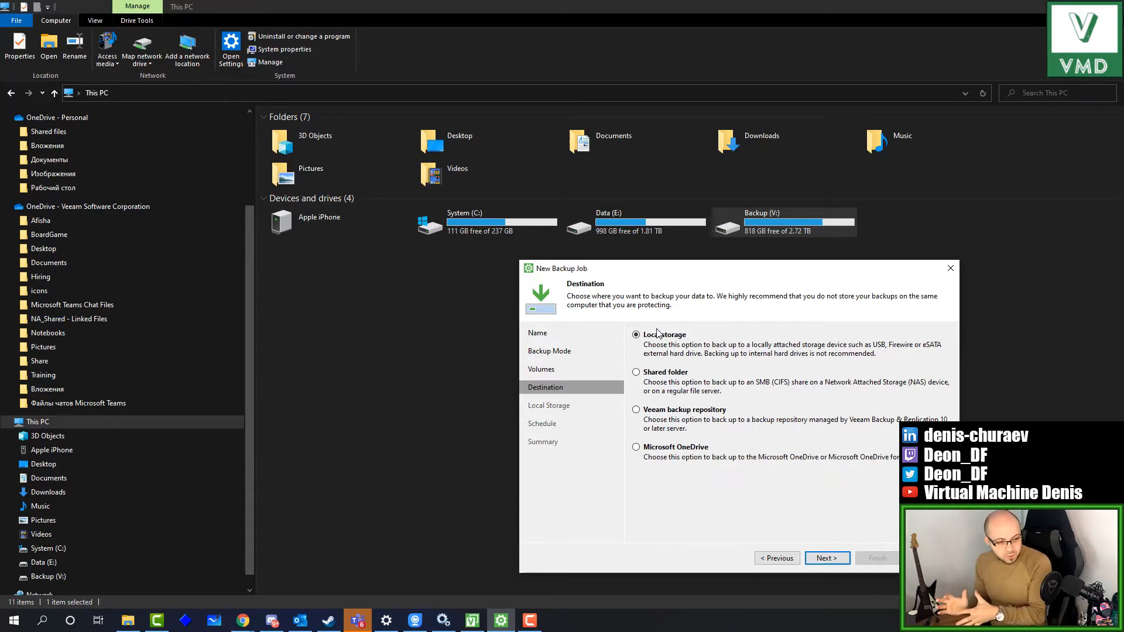
Try Shared folder as the backup destination with a path starting \\192,1, clear the path and return to the destination choice
left_click(666, 385)
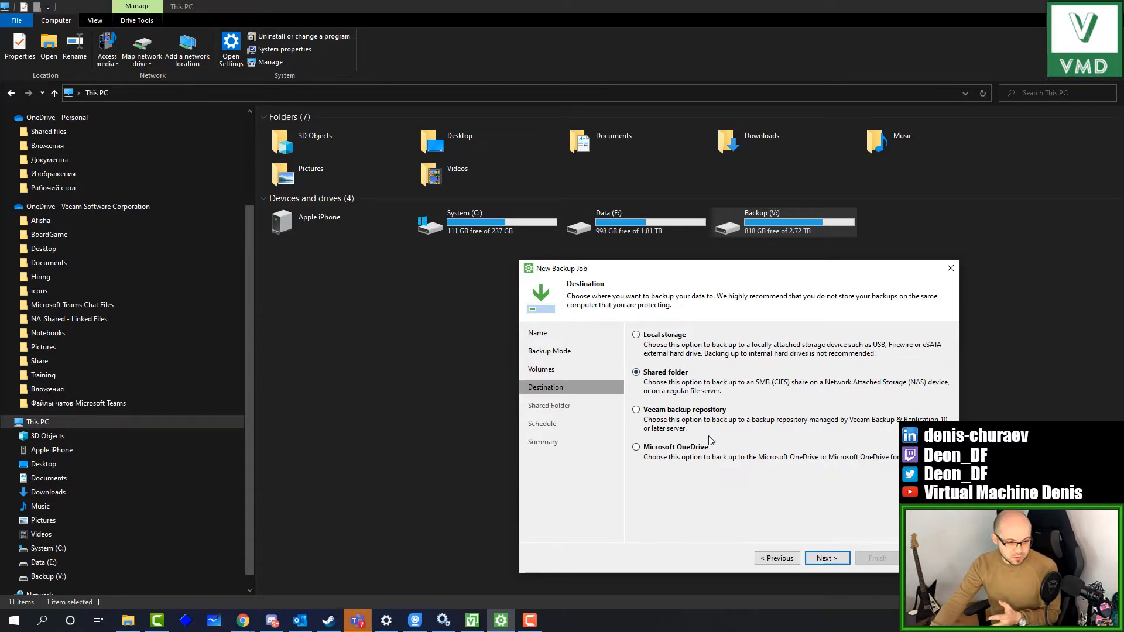
left_click(826, 558)
type("\\")
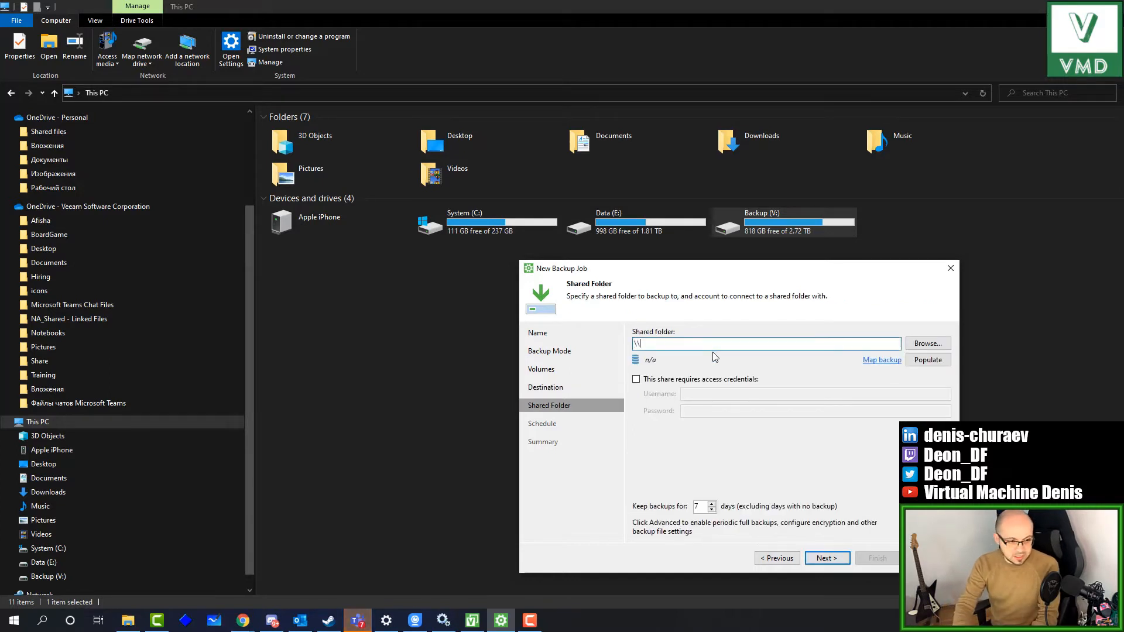
type("192,1")
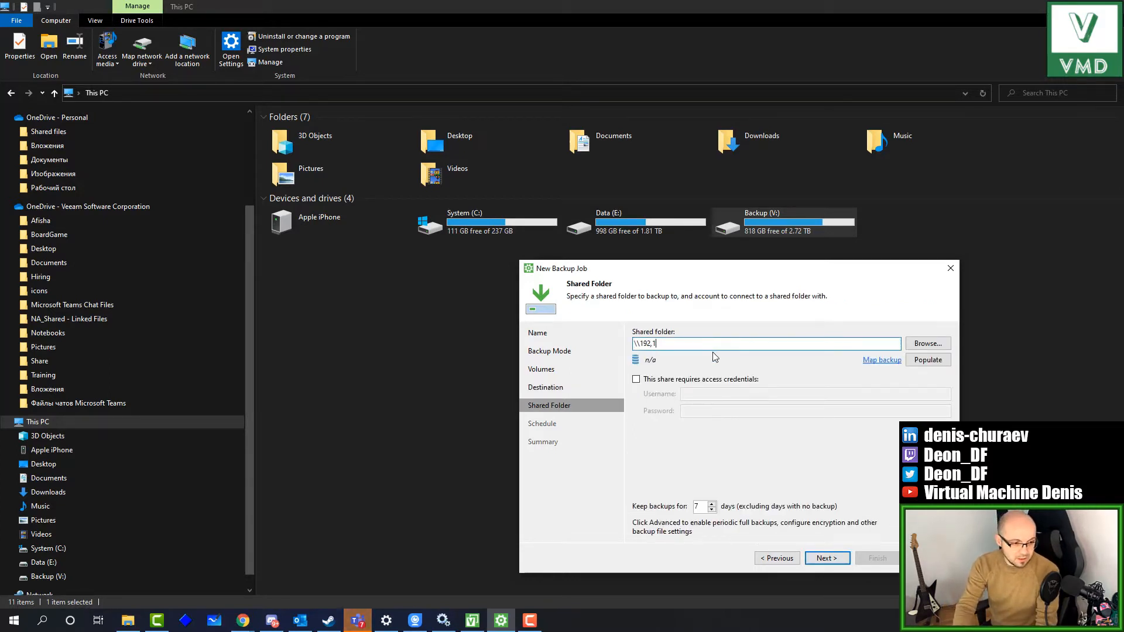
key("BackSpace")
key("BackSpace")
key("BackSpace")
key("BackSpace")
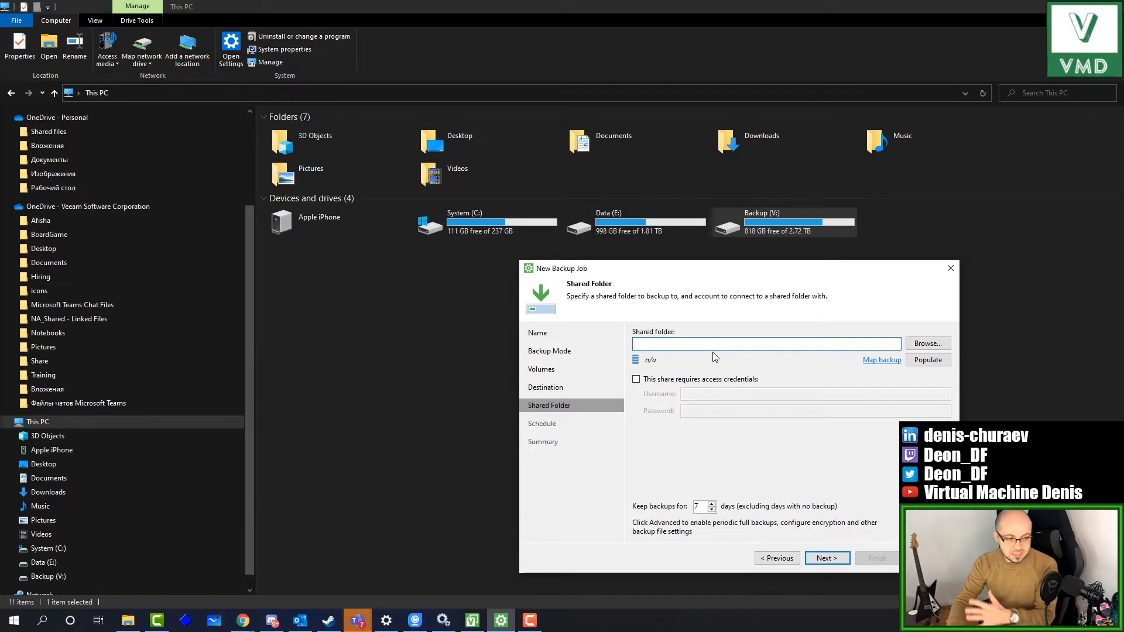
left_click(545, 388)
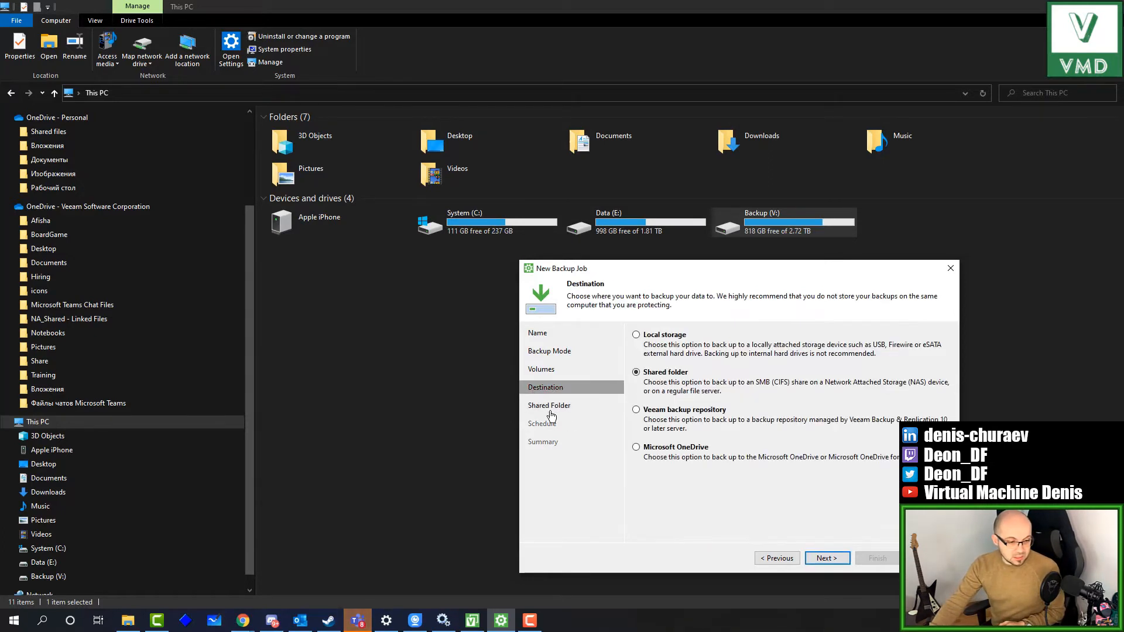
Try Veeam backup repository as the destination, view its backup server settings and return to the destination choice
left_click(684, 417)
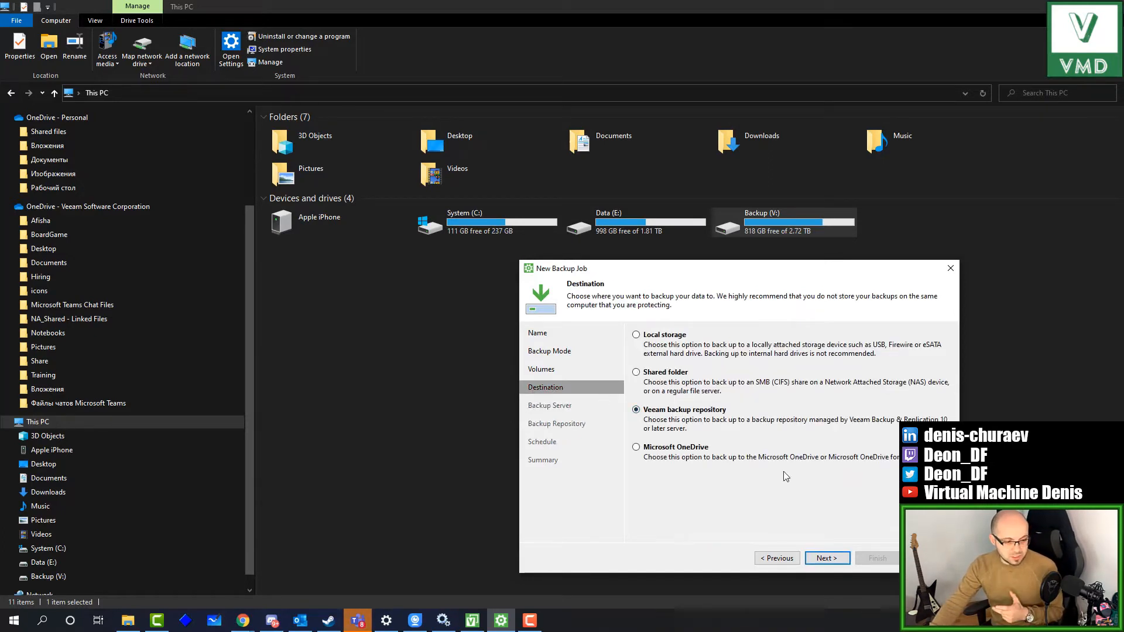
left_click(825, 557)
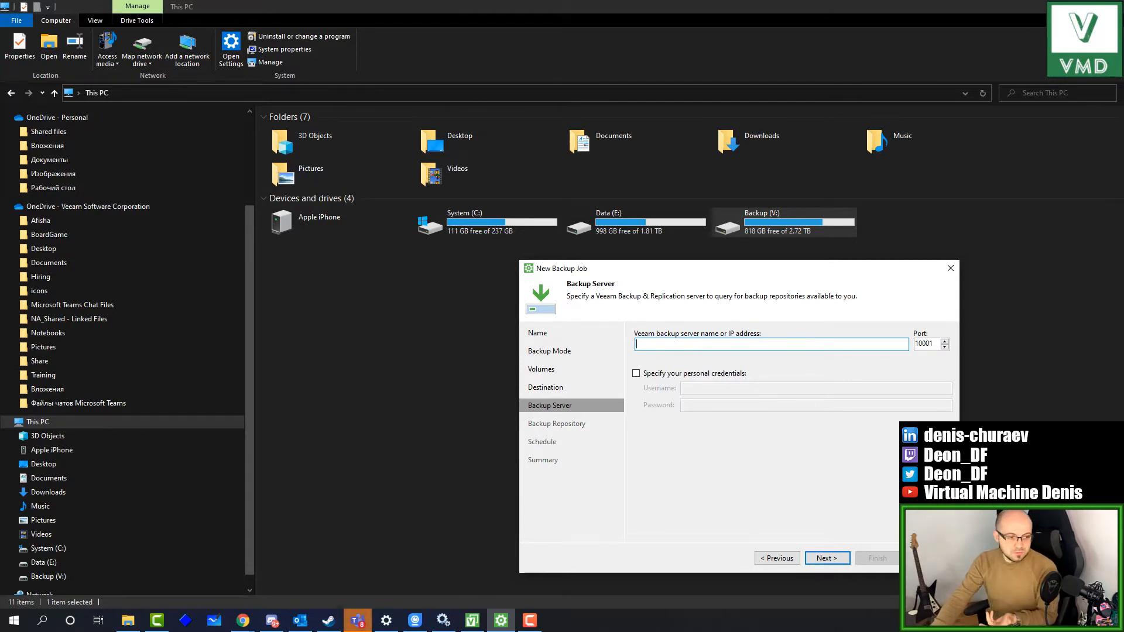
left_click(544, 391)
Try Microsoft OneDrive as the backup destination and dismiss the resulting message
left_click(700, 456)
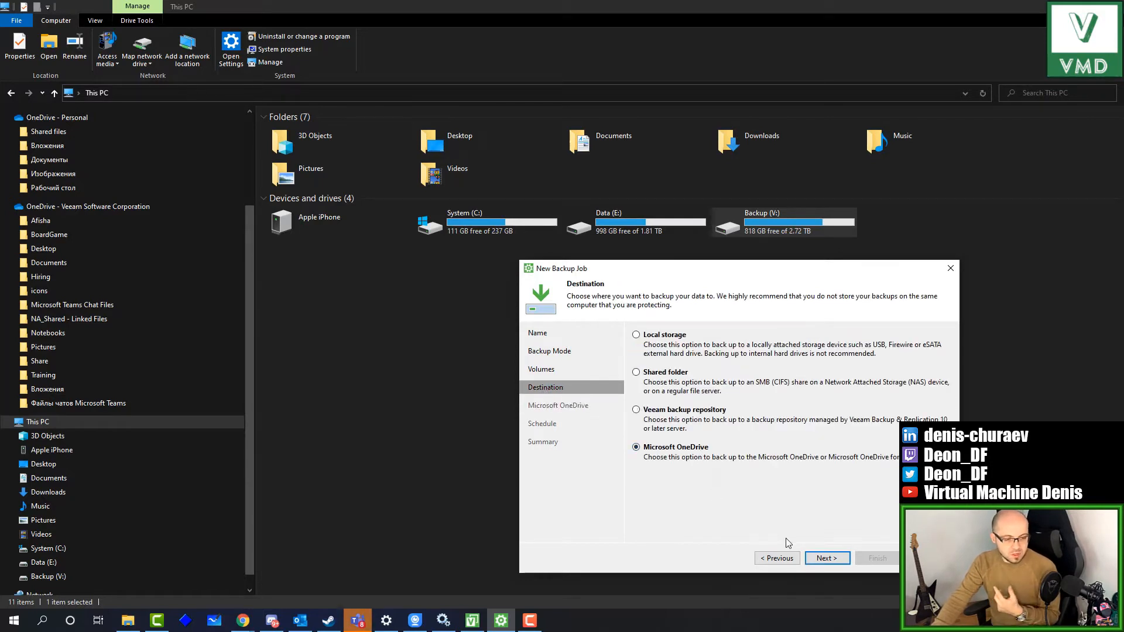
left_click(824, 557)
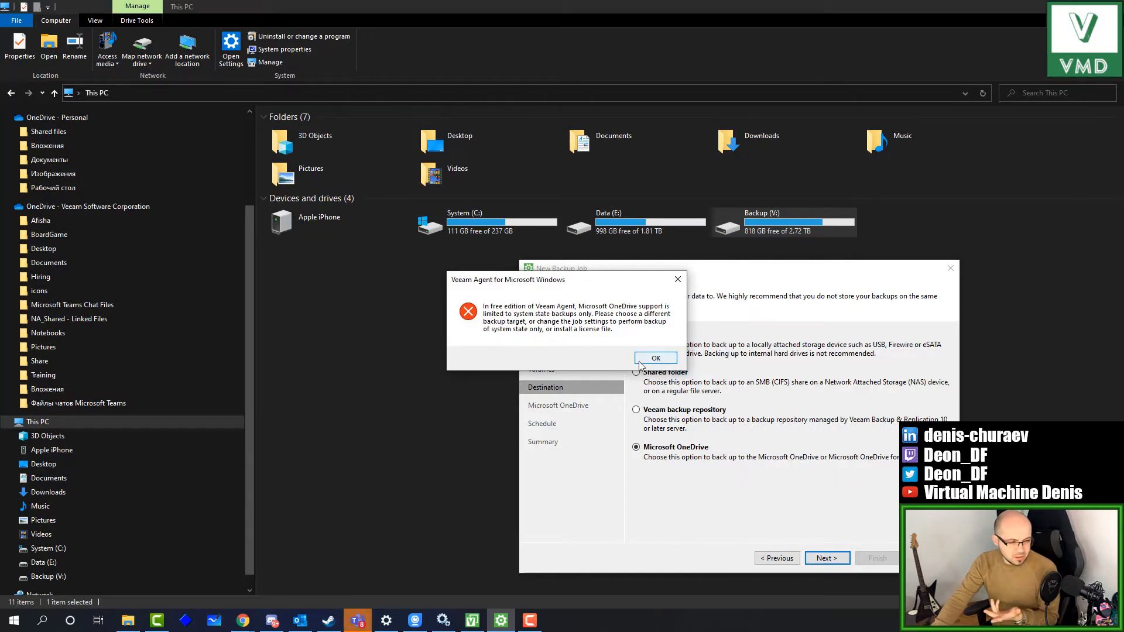
left_click(639, 362)
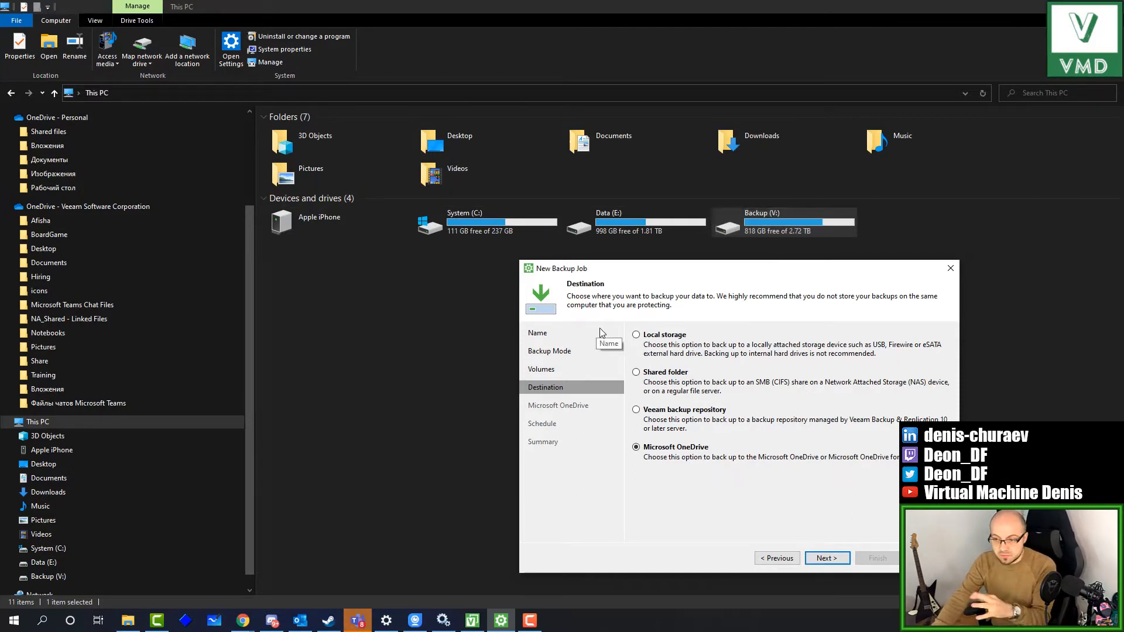
Review the volumes selected for backup and choose Local storage as the job's destination
left_click(557, 370)
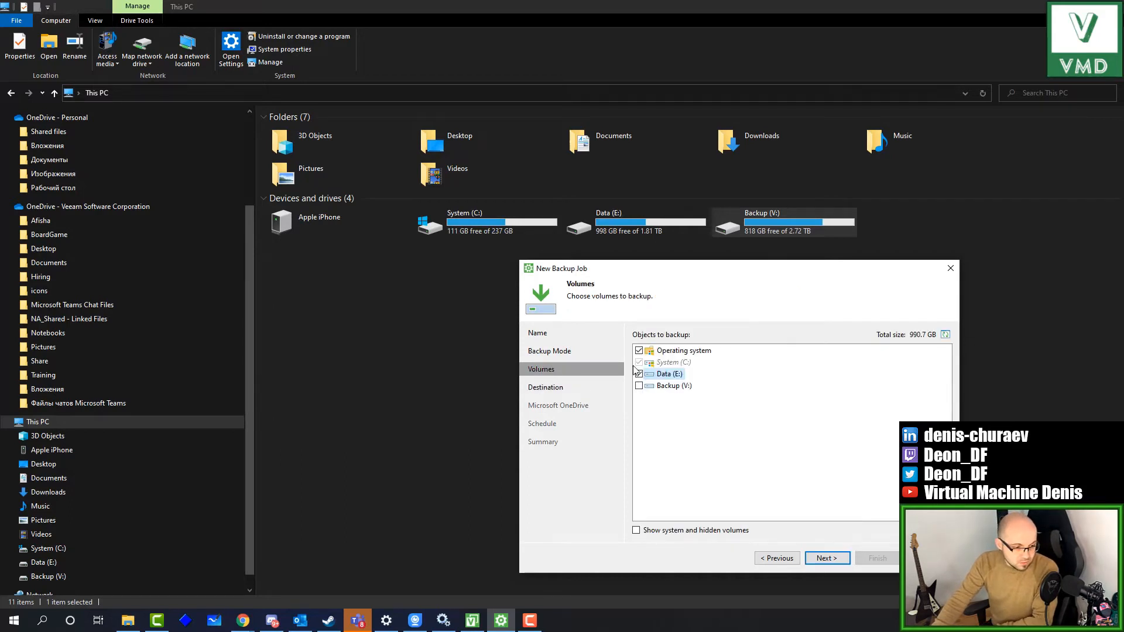
left_click(826, 558)
left_click(667, 345)
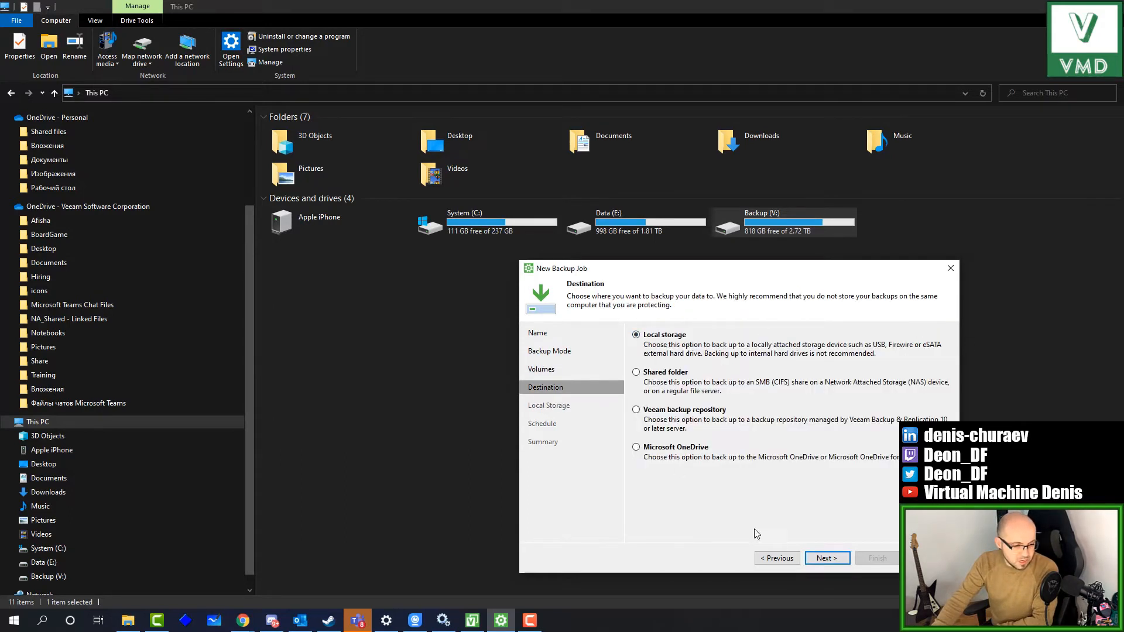
Set the VeeamBackup folder on Backup (V:) as the local storage folder for the backup job
left_click(826, 558)
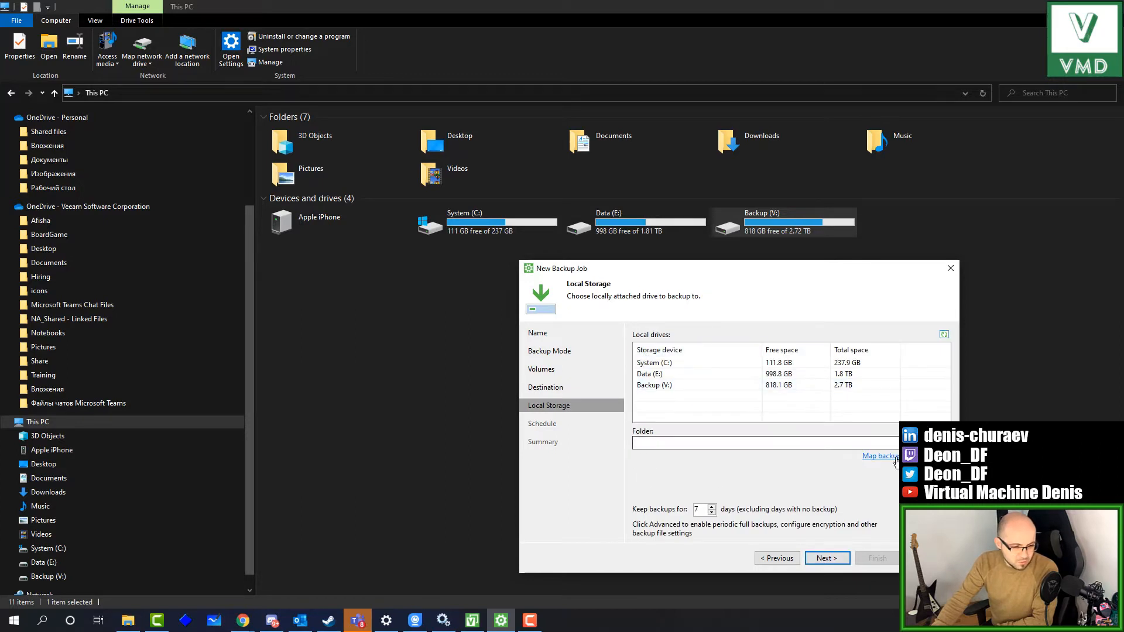
left_click(927, 443)
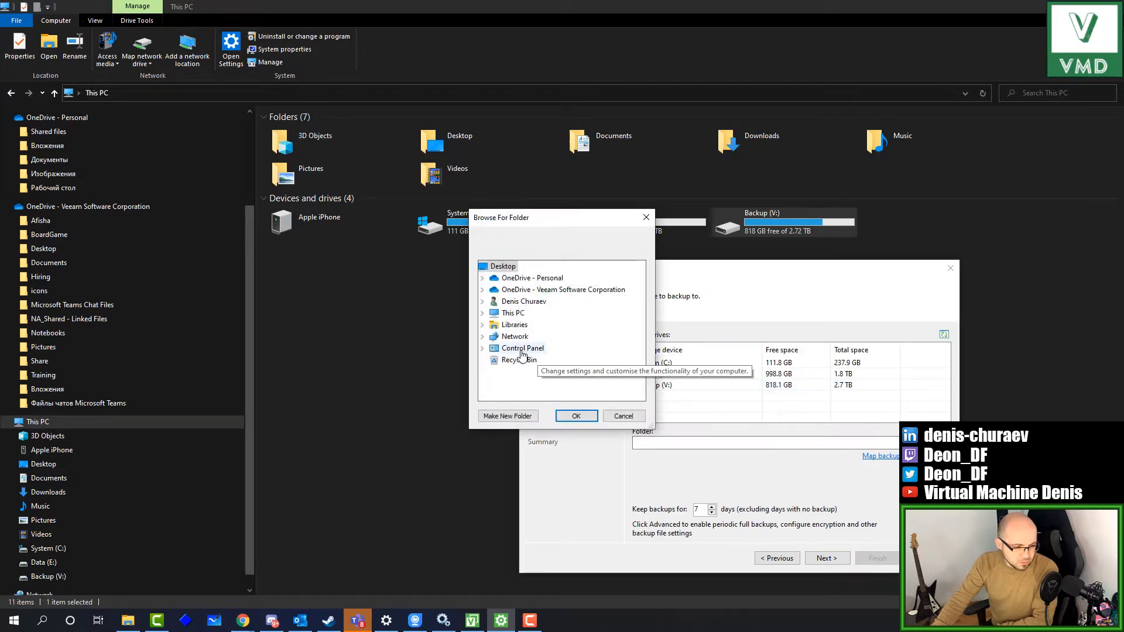
left_click(482, 312)
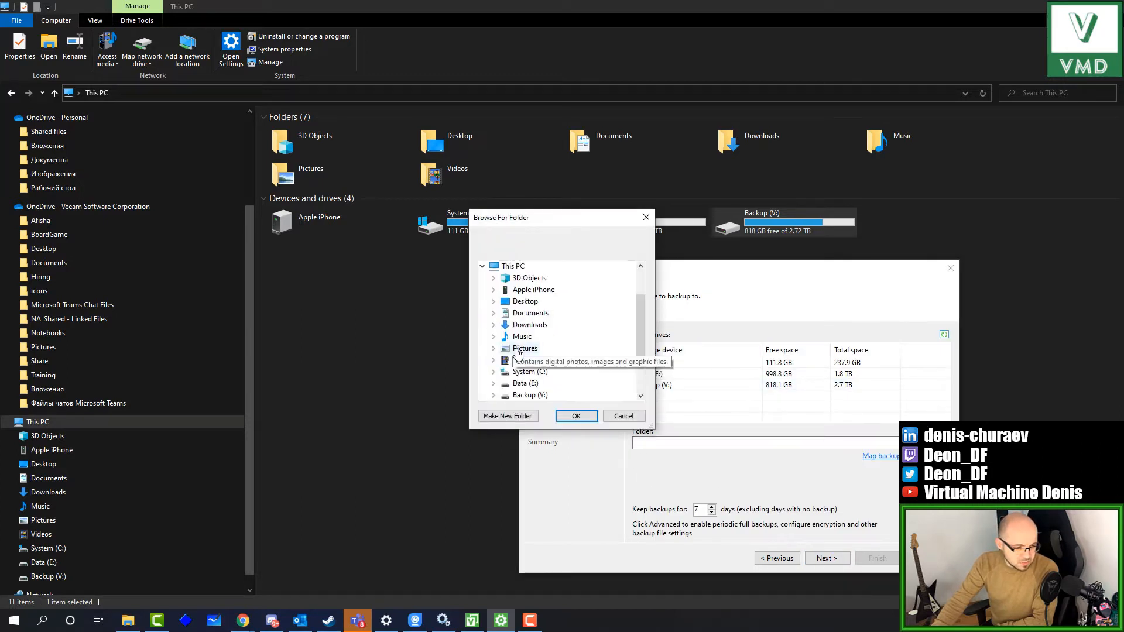
left_click(493, 396)
scroll(571, 394, "down", 1)
left_click(558, 351)
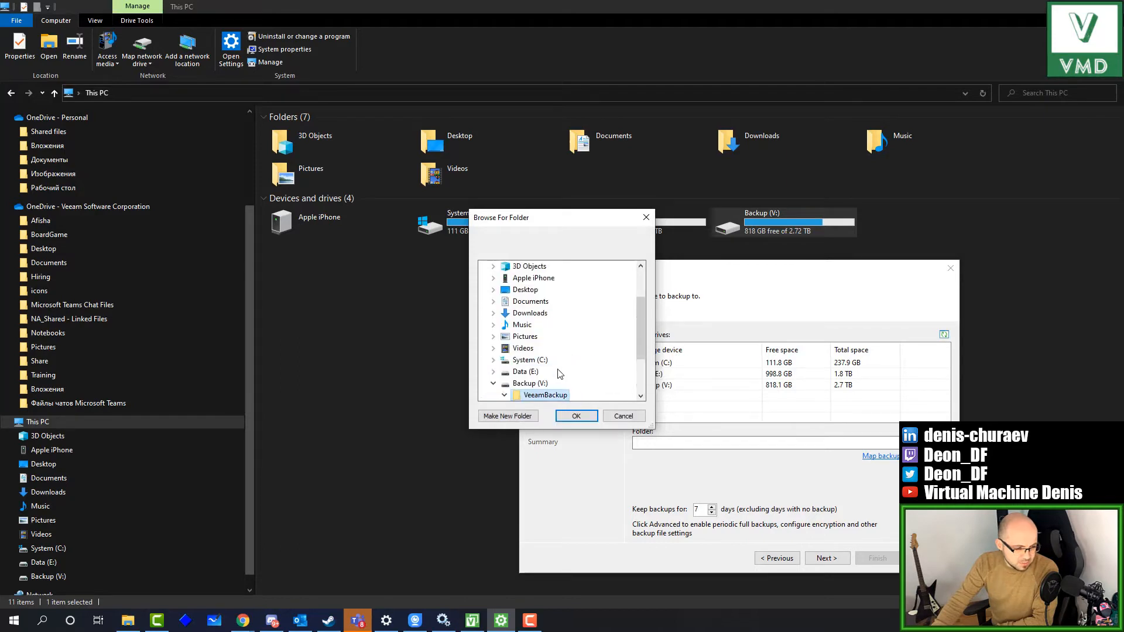
scroll(585, 387, "down", 1)
left_click(576, 416)
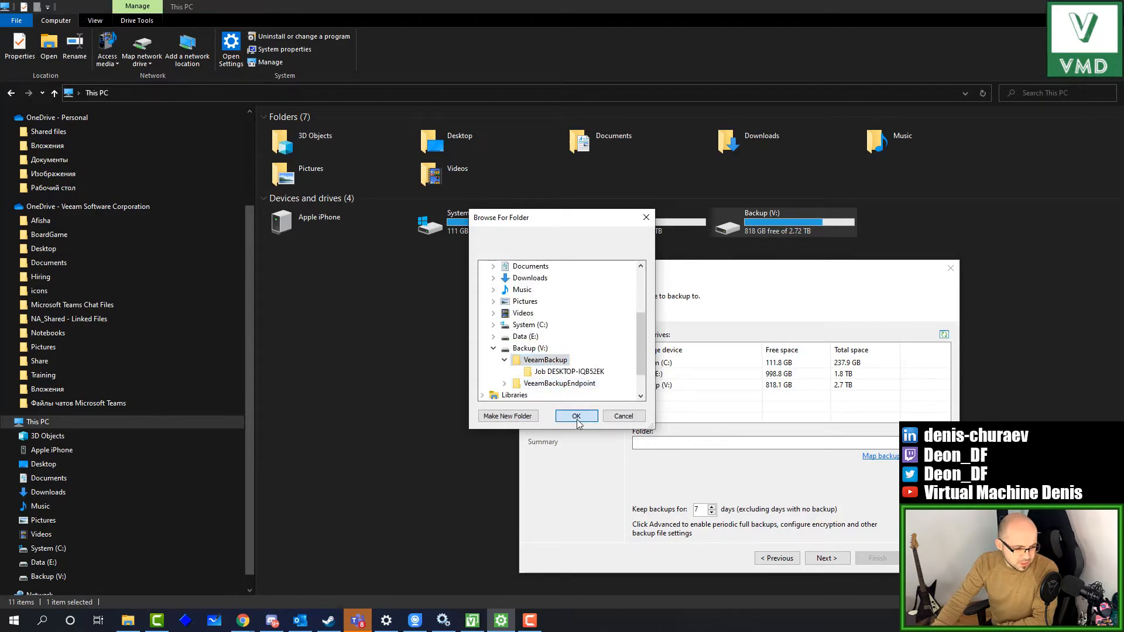
Map the new job to the existing backup Job DESKTOP-IQB52EK in V:\VeeamBackup
left_click(877, 458)
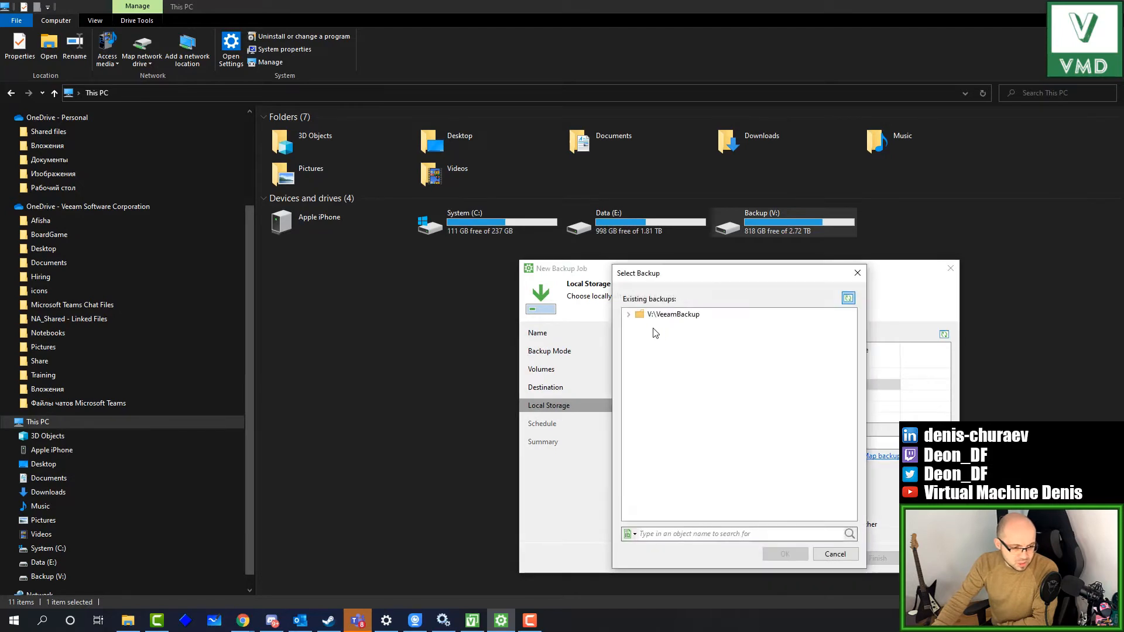
left_click(629, 321)
left_click(686, 323)
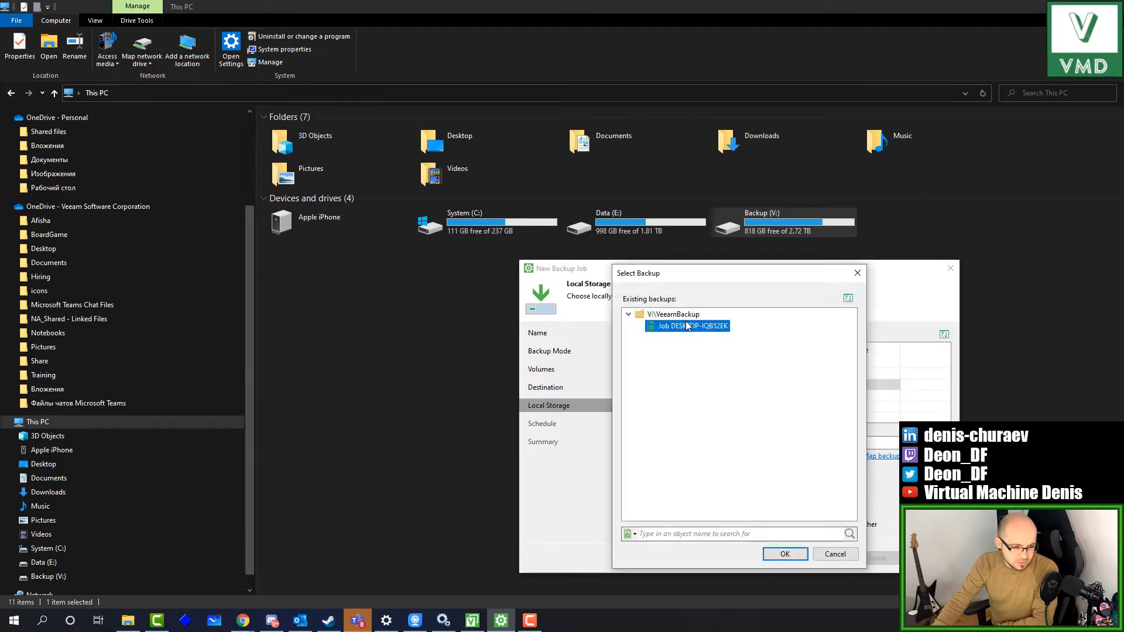
left_click(782, 555)
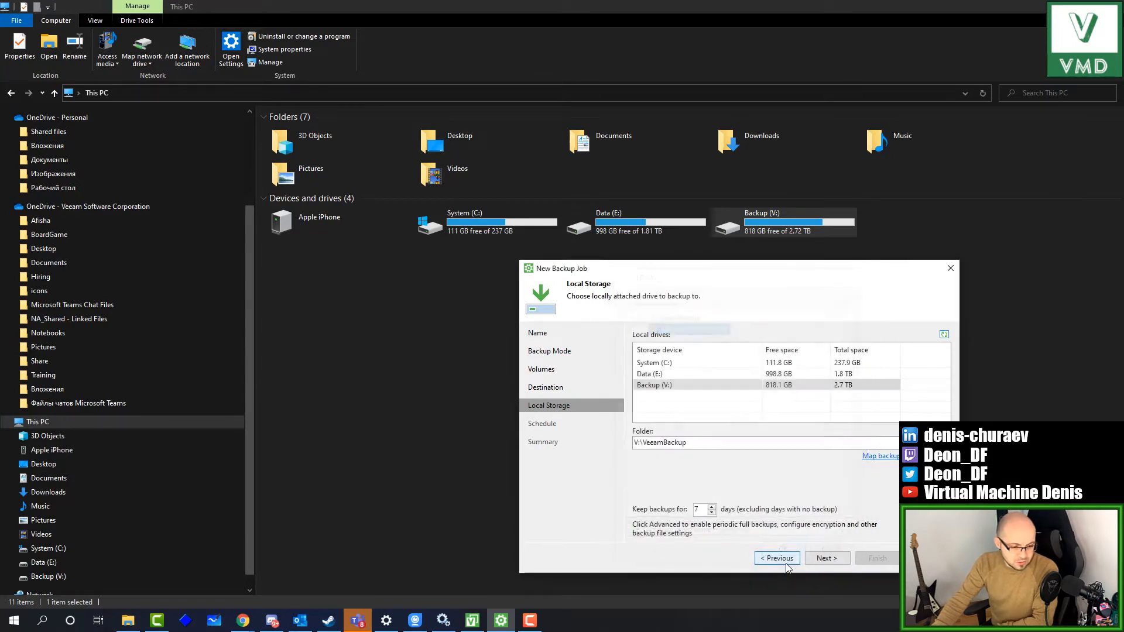
Check the backup retention setting and enable periodic active full backups in the advanced settings
left_click(701, 510)
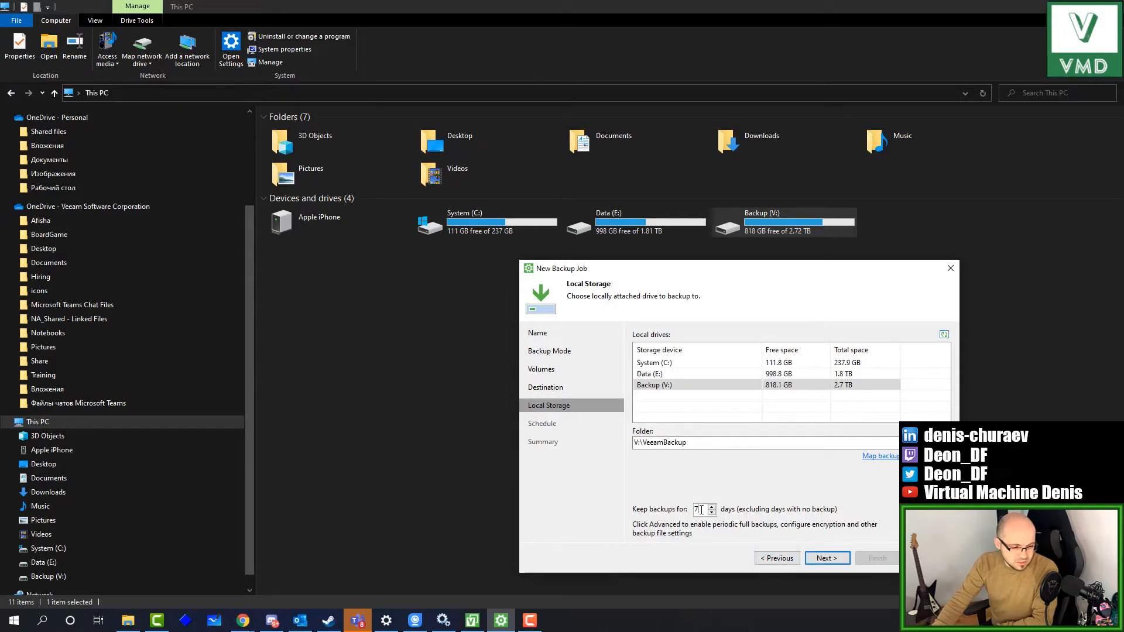
left_click(702, 510)
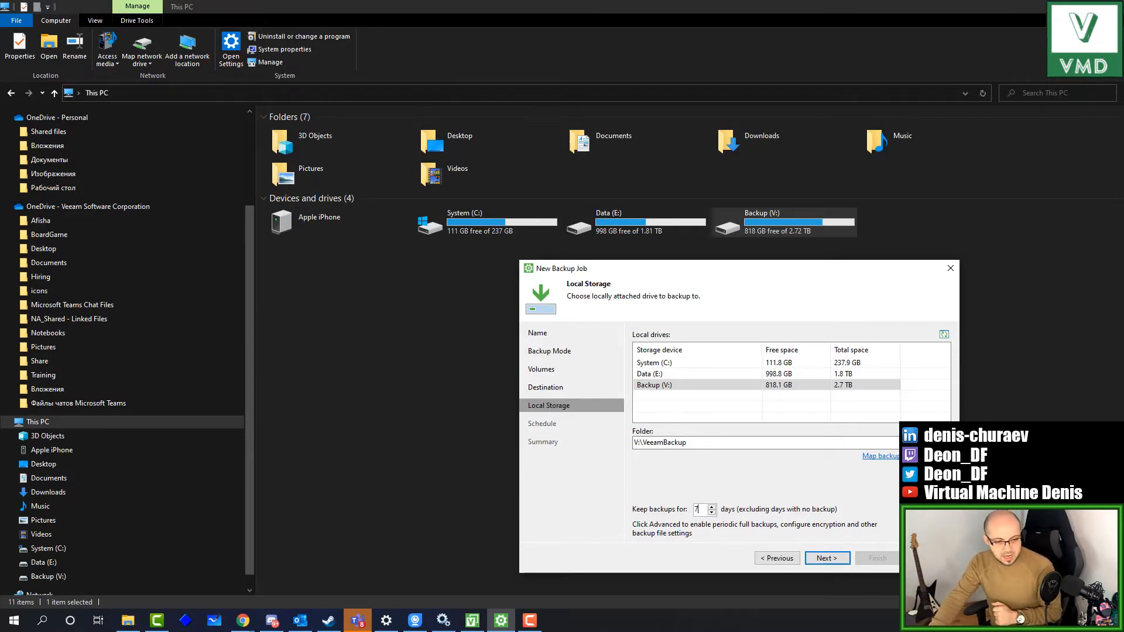
left_click(927, 528)
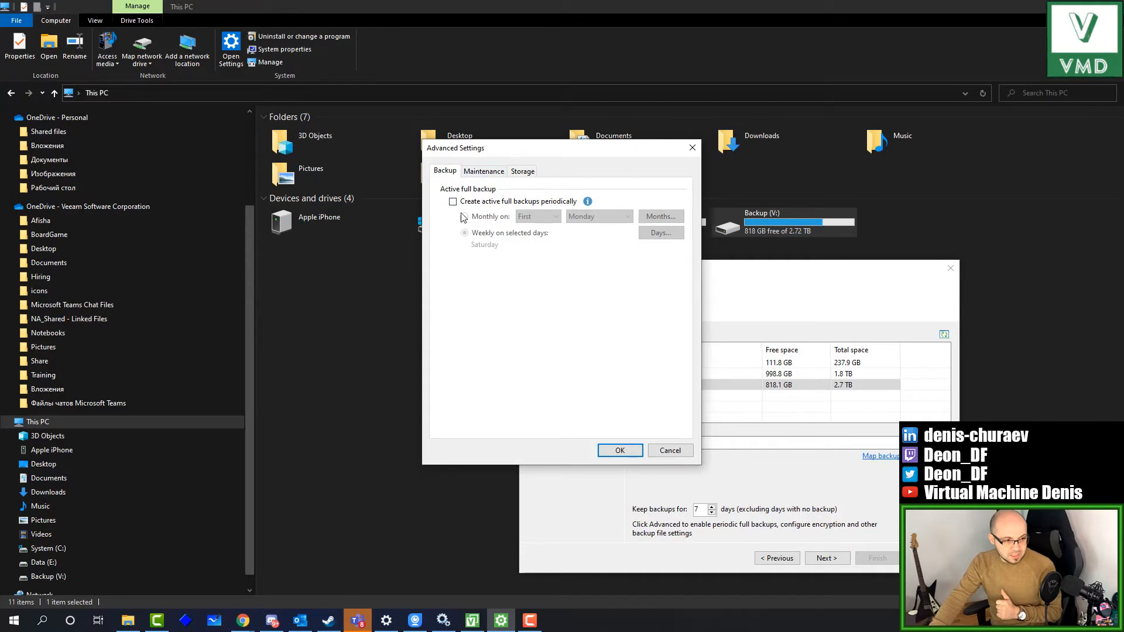
left_click(467, 201)
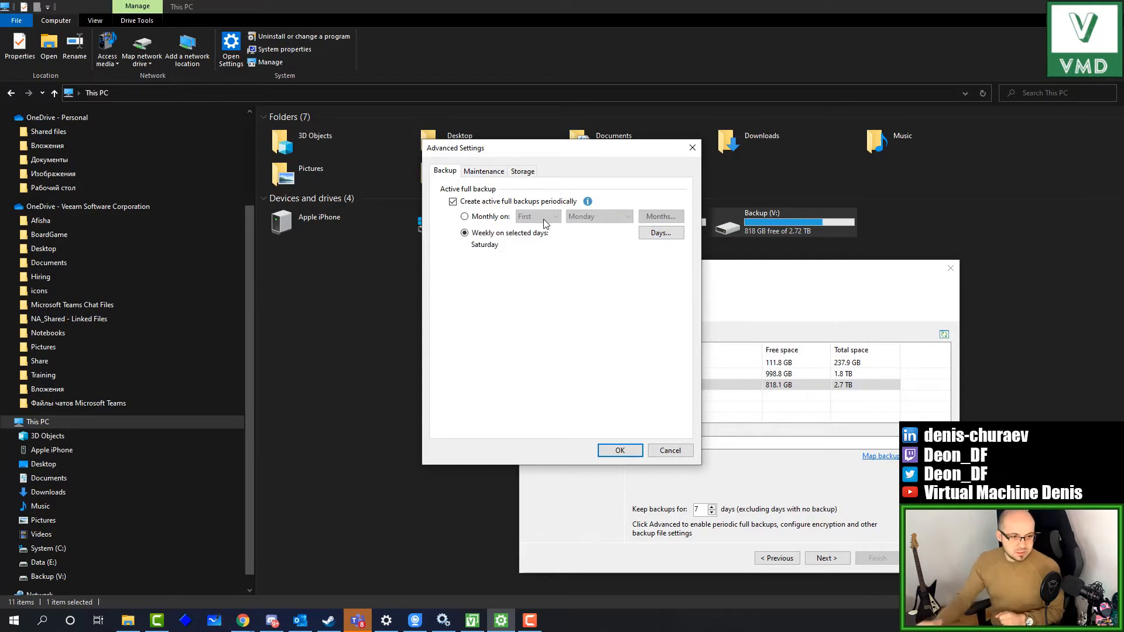
Switch to File Explorer and examine the old full and incremental backup files in VeeamBackupEndpoint on Backup (V:)
double_click(717, 219)
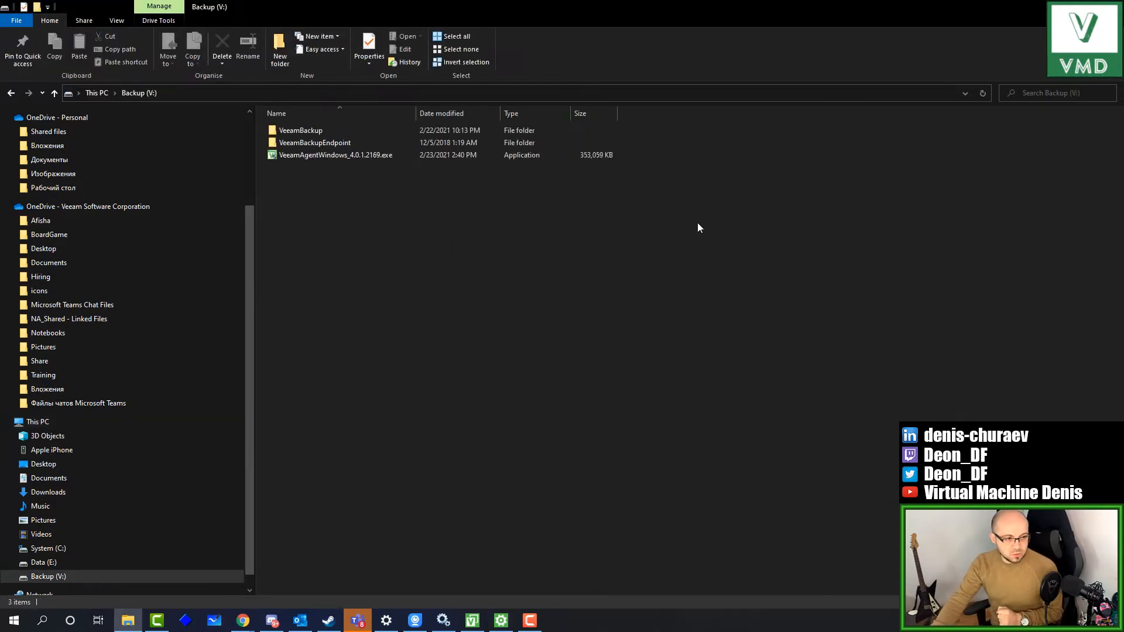
double_click(319, 145)
double_click(316, 130)
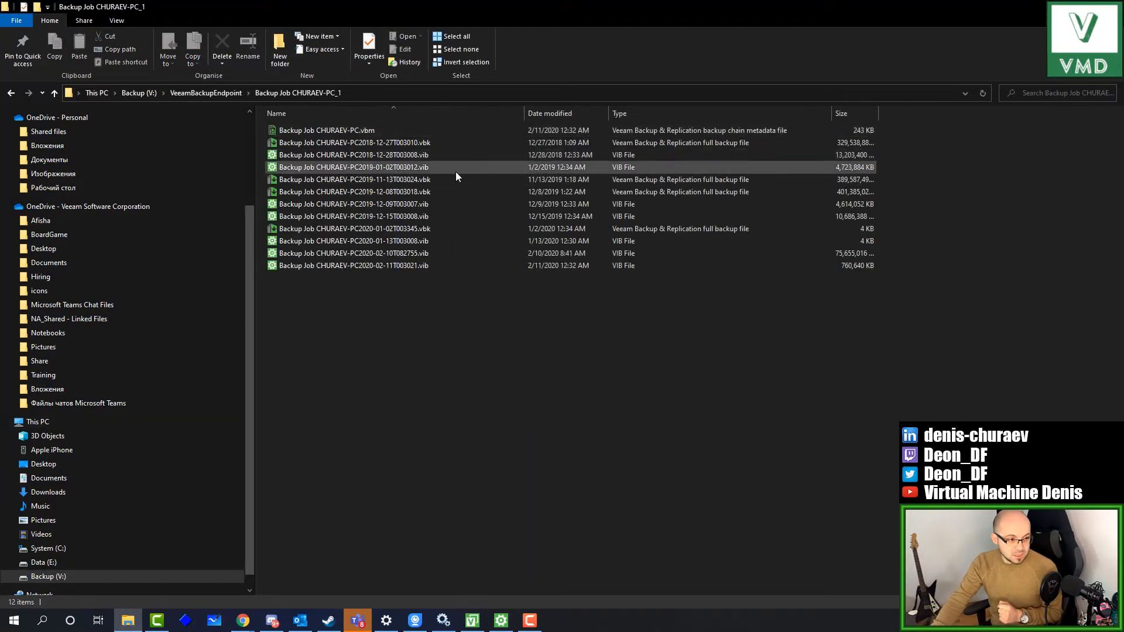
left_click(440, 142)
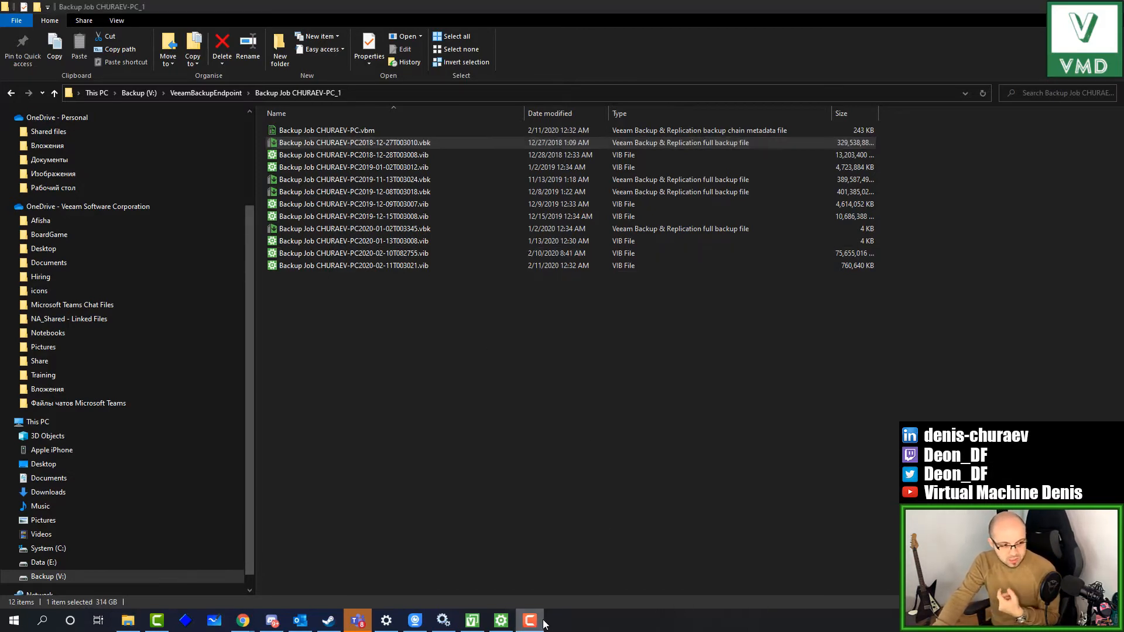
Return to the backup job's advanced settings and discard the periodic active full backup change
left_click(472, 621)
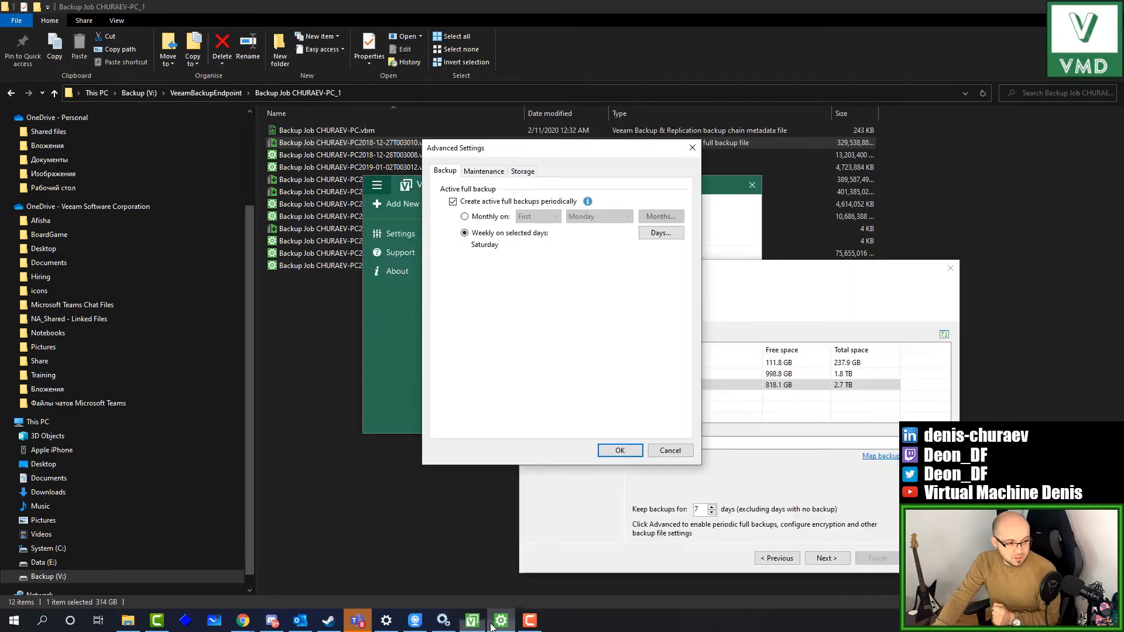
left_click(495, 623)
left_click(453, 201)
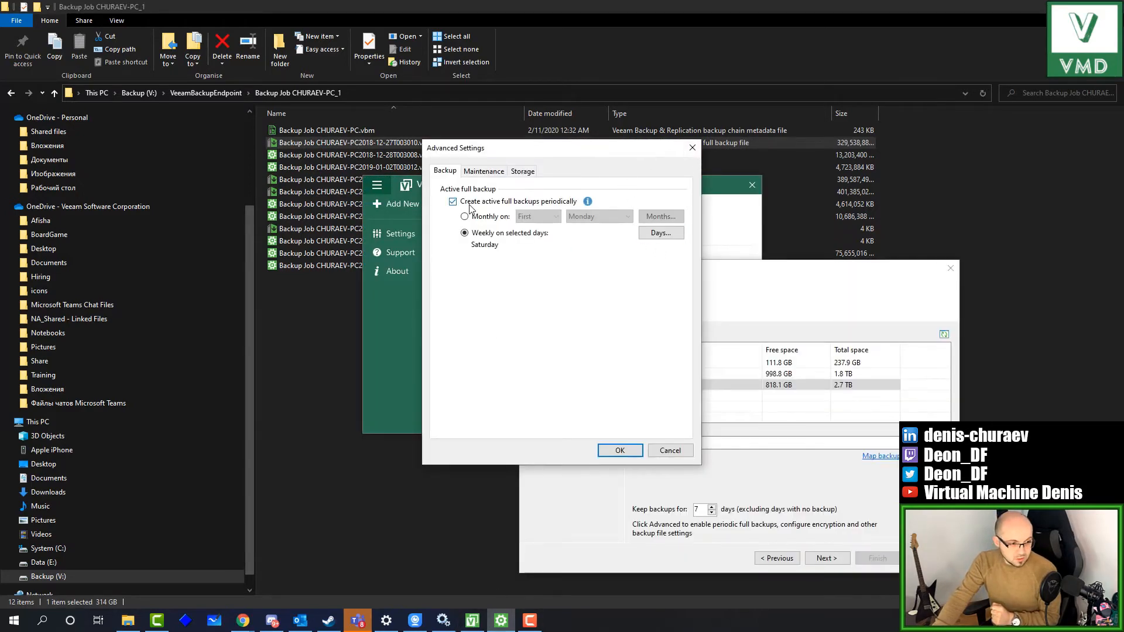
left_click(657, 453)
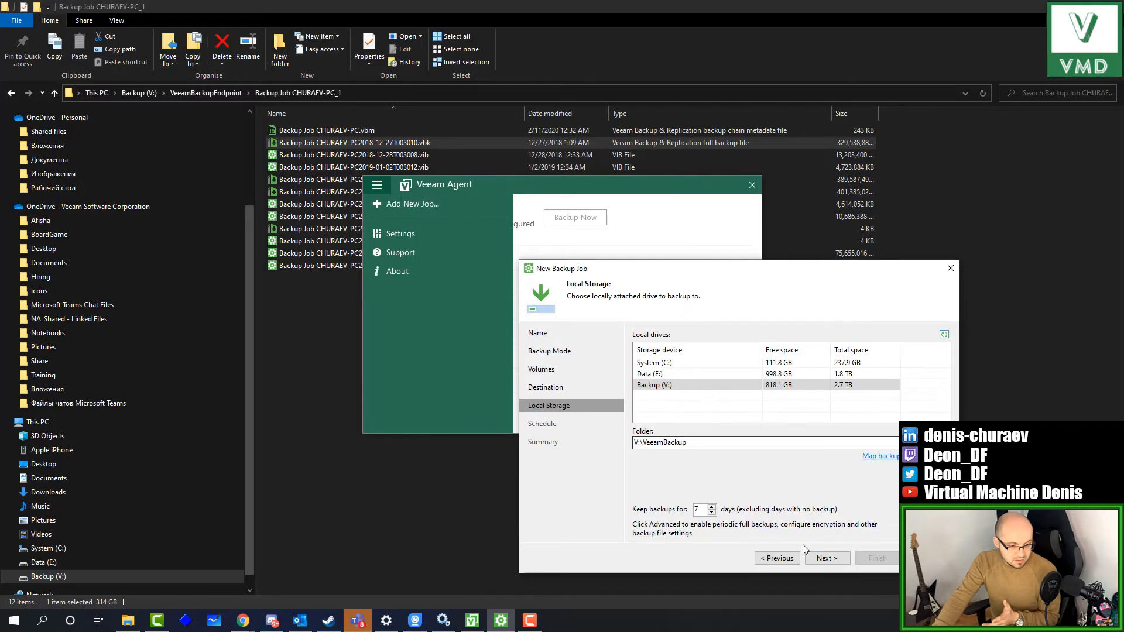
Schedule the daily 12:30 AM backup on these days only, clearing Monday, Tuesday, Wednesday, Thursday and Sunday
left_click(826, 558)
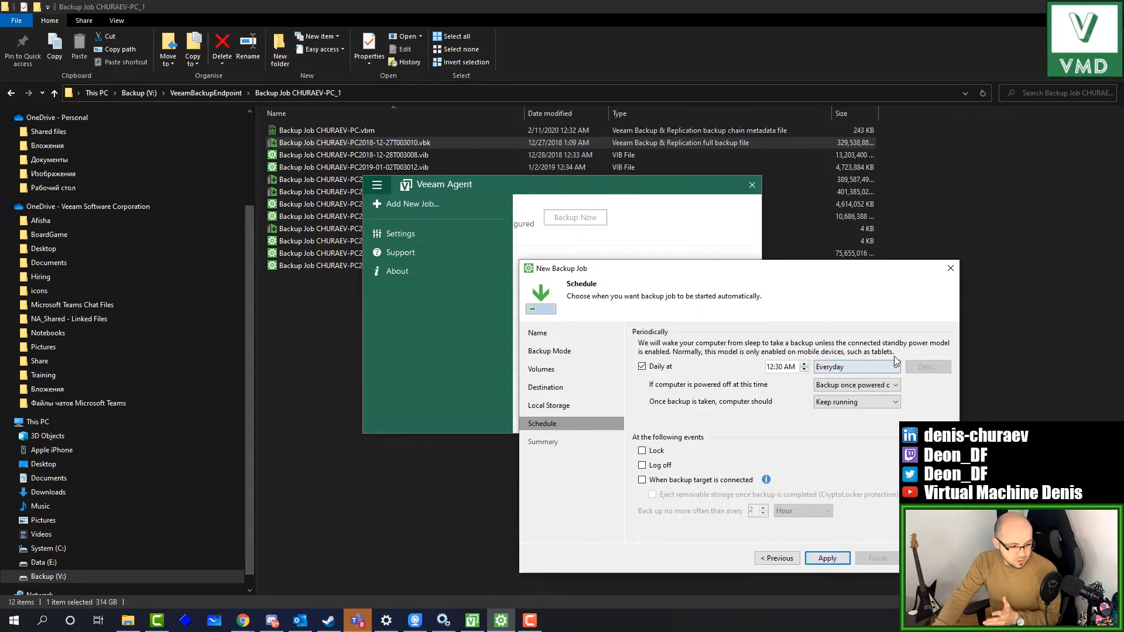
left_click(856, 368)
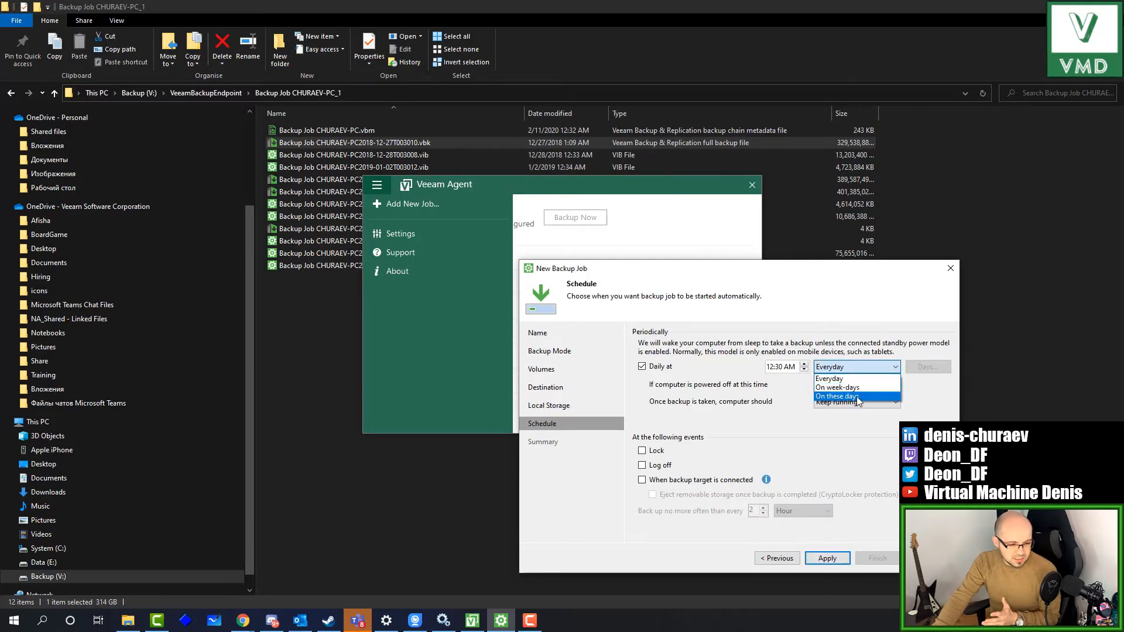
left_click(843, 391)
left_click(926, 366)
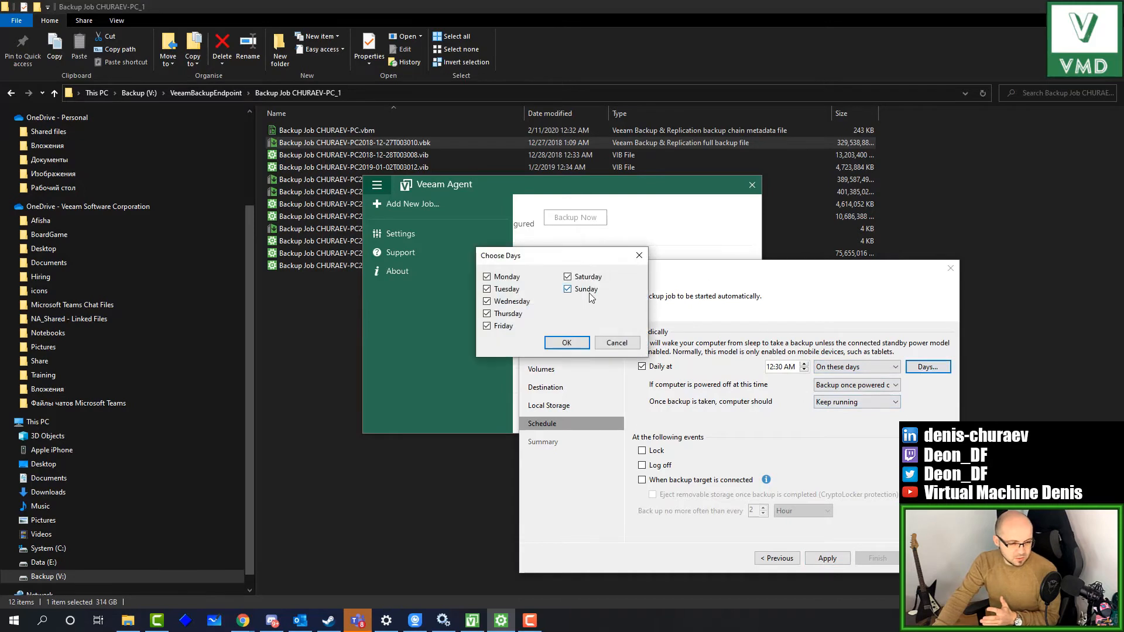
left_click(495, 280)
left_click(502, 300)
left_click(502, 289)
left_click(503, 314)
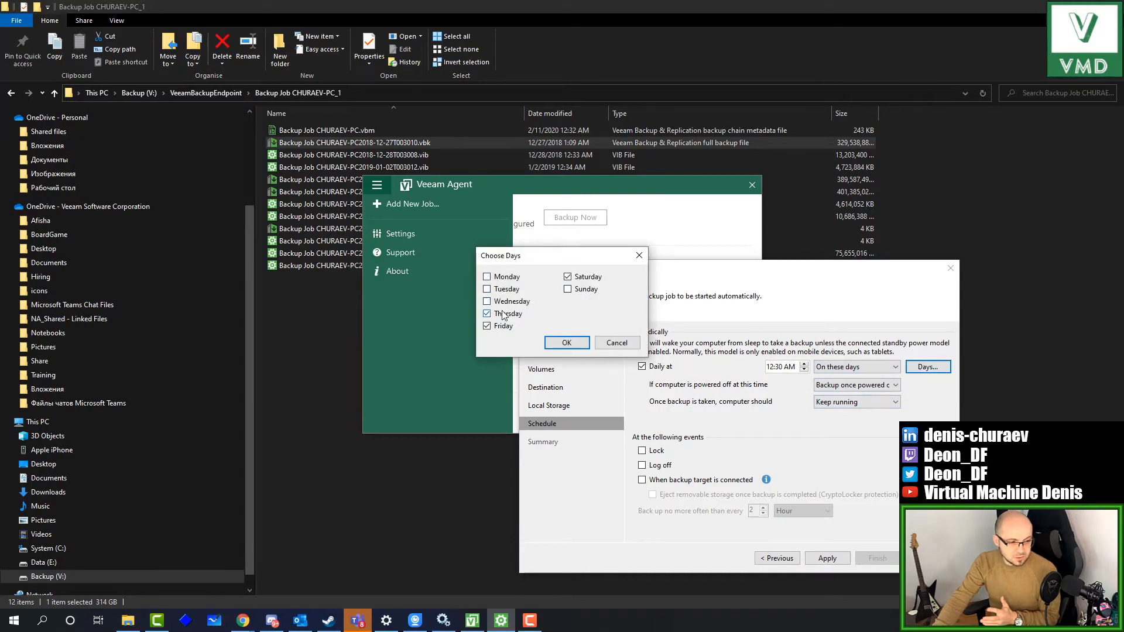
left_click(566, 343)
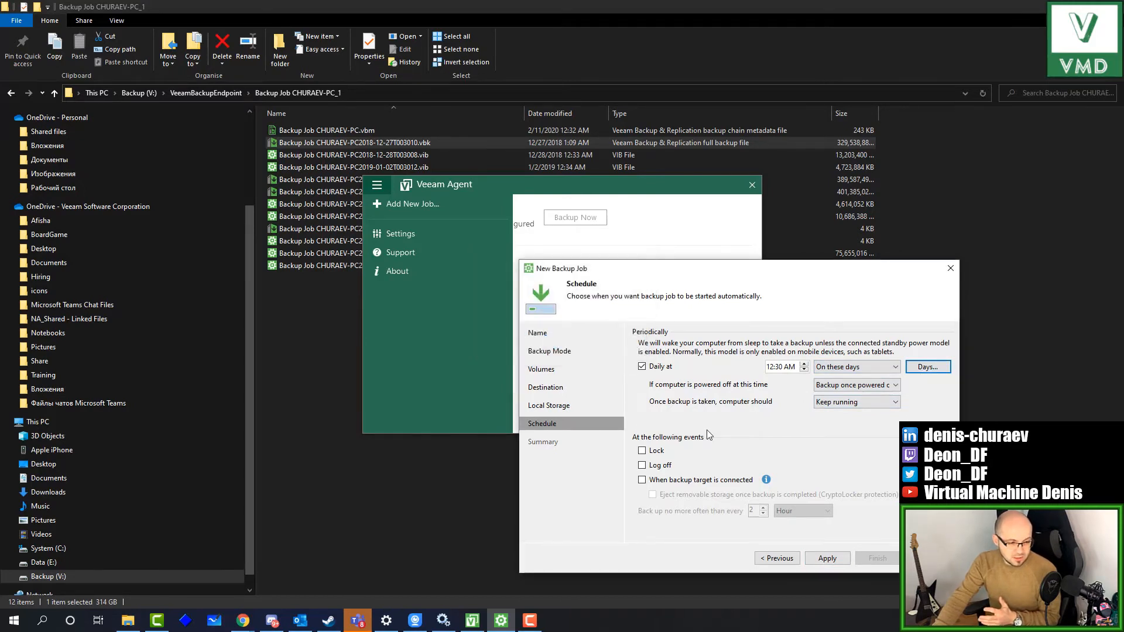
Try the Lock trigger limited to every 2 days and the backup target connection trigger, clearing each one again
left_click(663, 457)
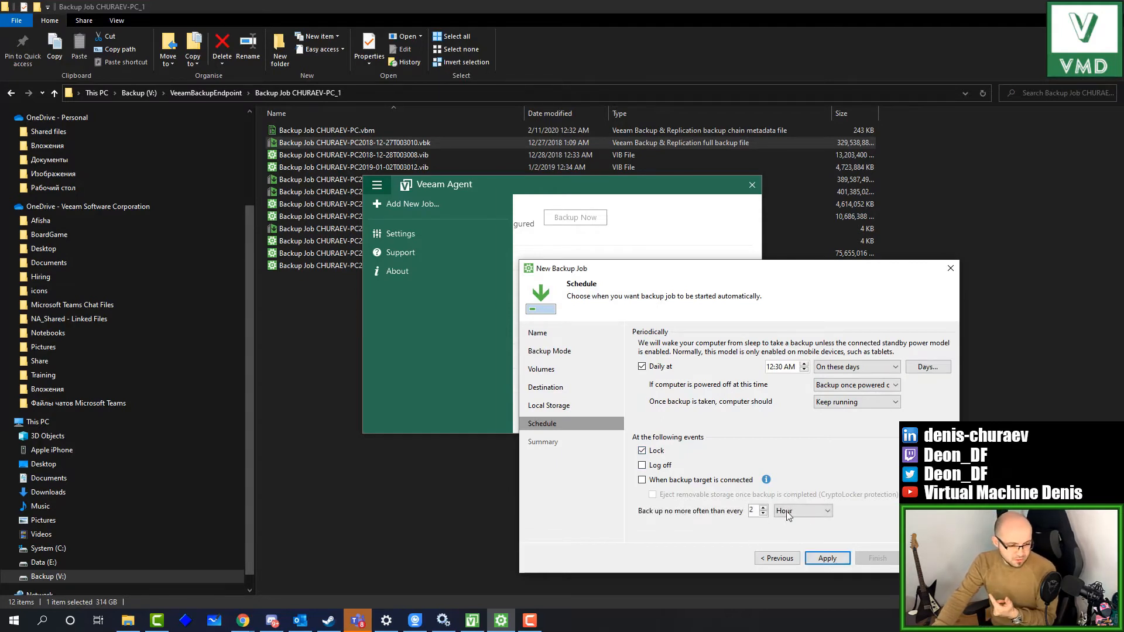
left_click(805, 511)
left_click(797, 540)
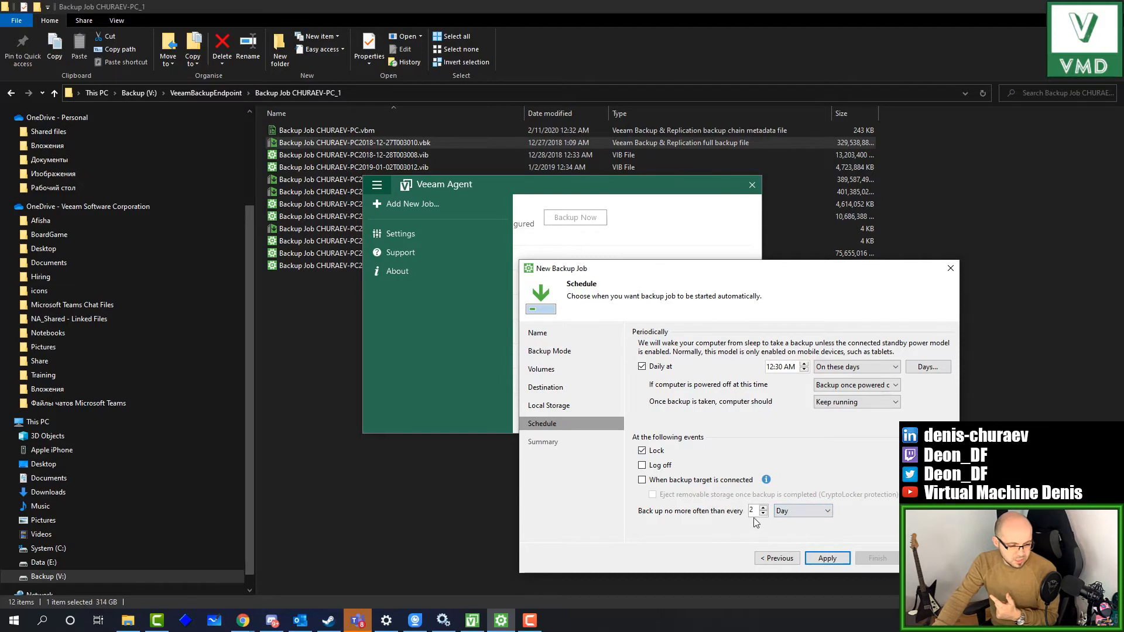
left_click(655, 452)
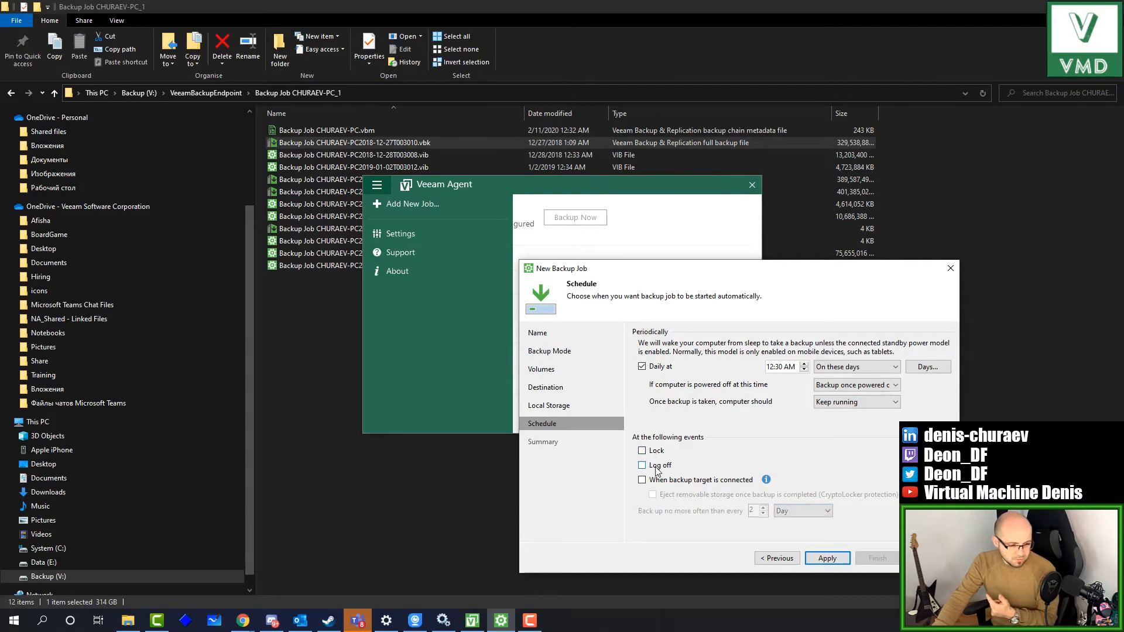
left_click(680, 481)
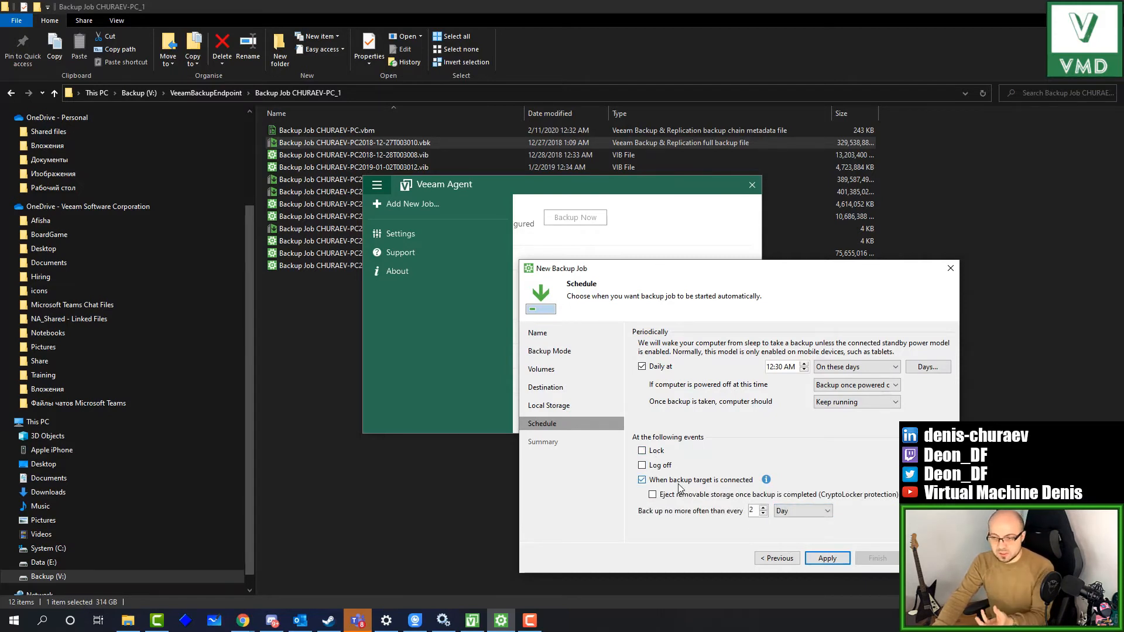
left_click(669, 483)
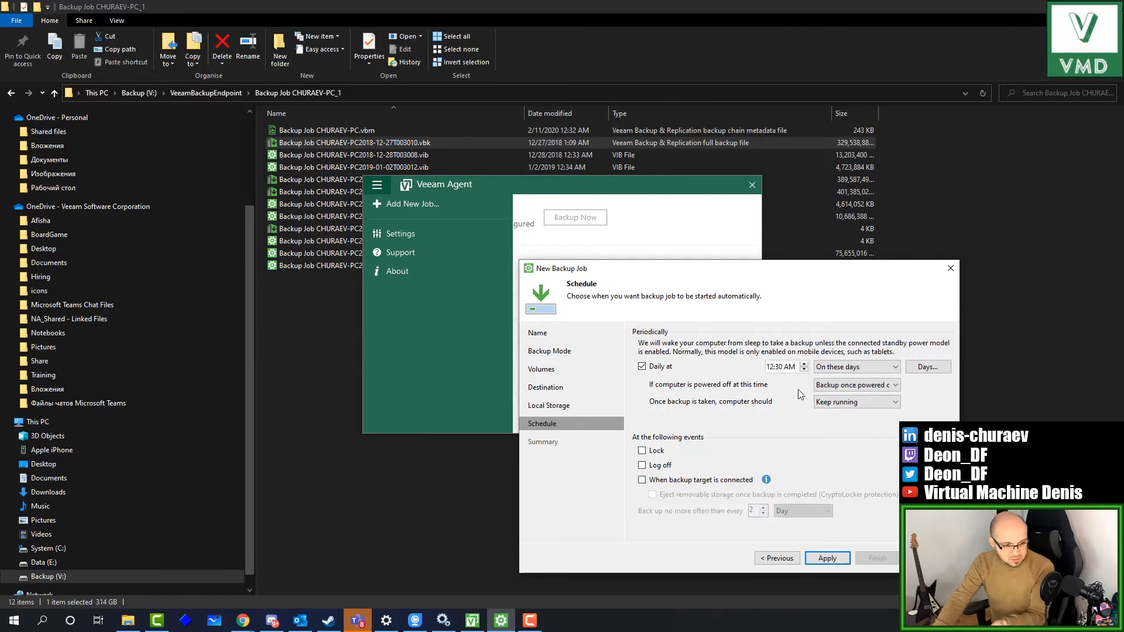
Create the My PC backup job, run it on finishing the wizard, and view the running backup's restore point details
left_click(825, 559)
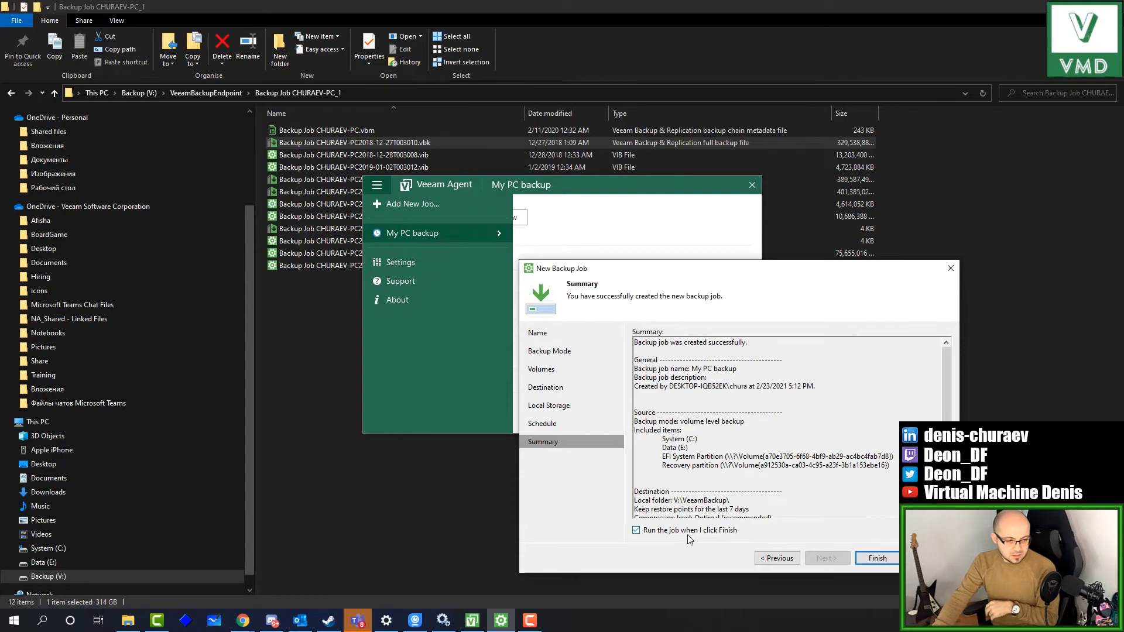
left_click(877, 558)
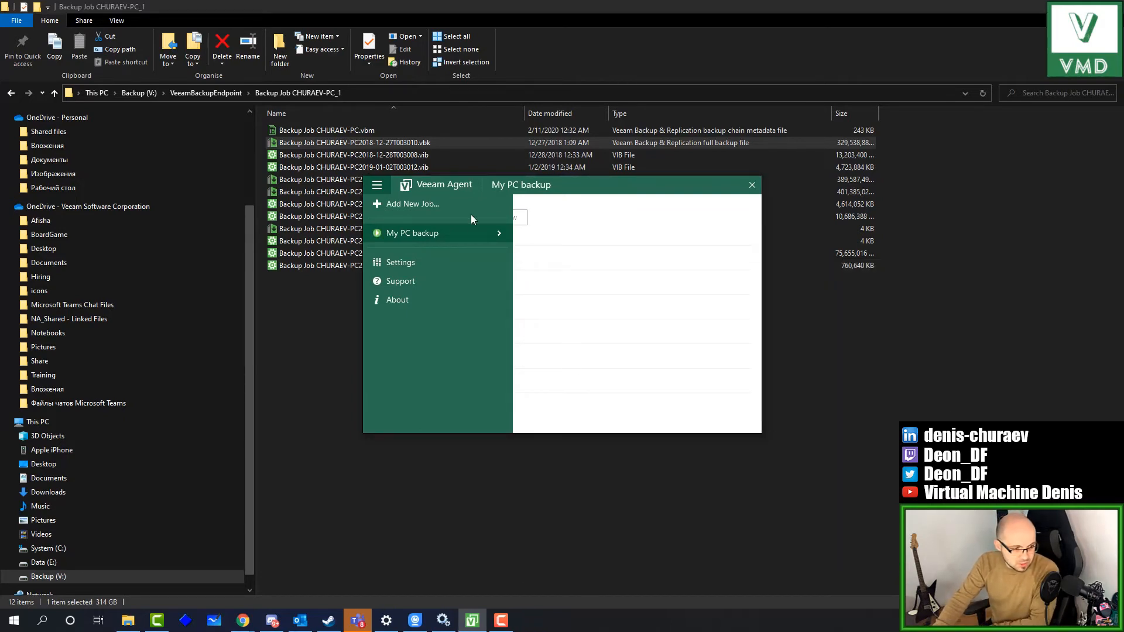
left_click(608, 267)
left_click(409, 327)
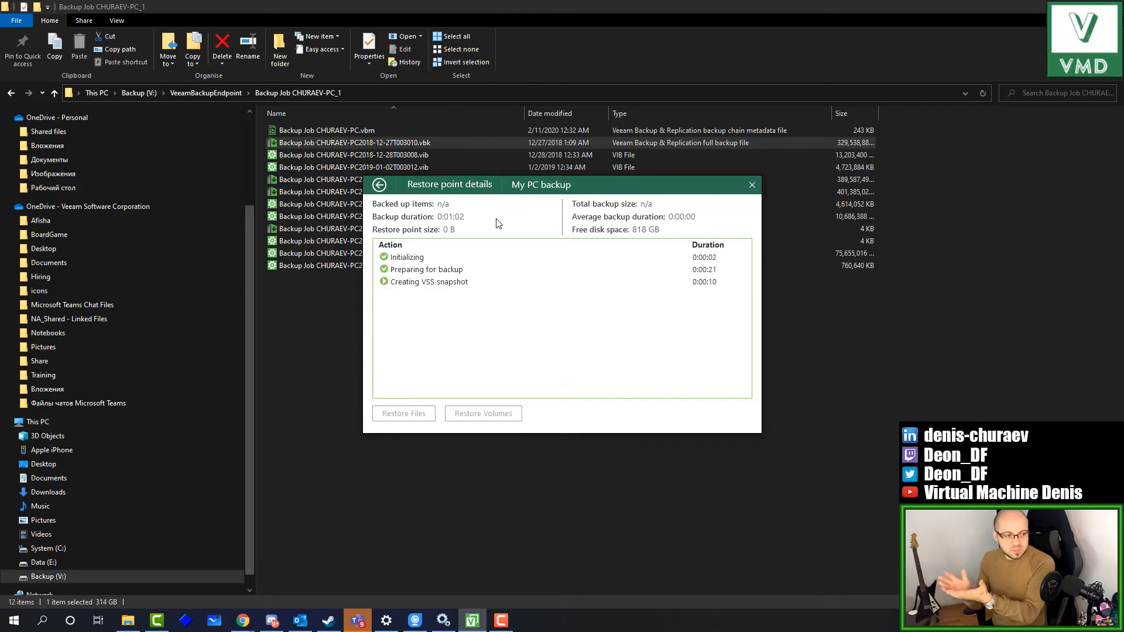
left_click(420, 270)
left_click(439, 282)
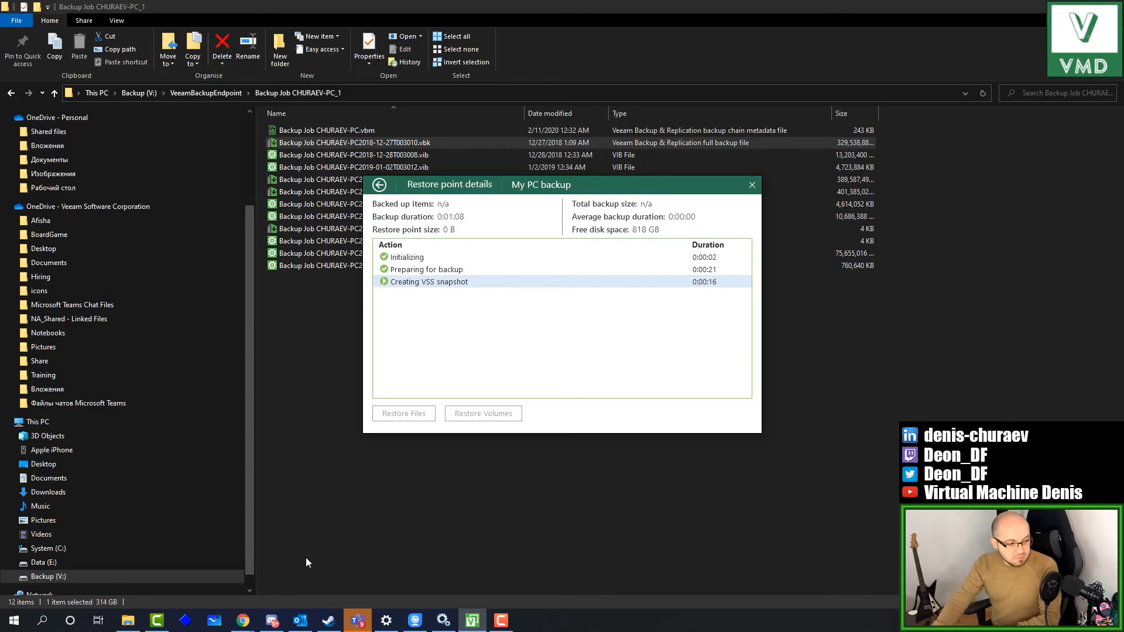
Switch to Chrome and examine the Veeam Agent for Microsoft Windows FREE download page down to its product table
mouse_move(242, 619)
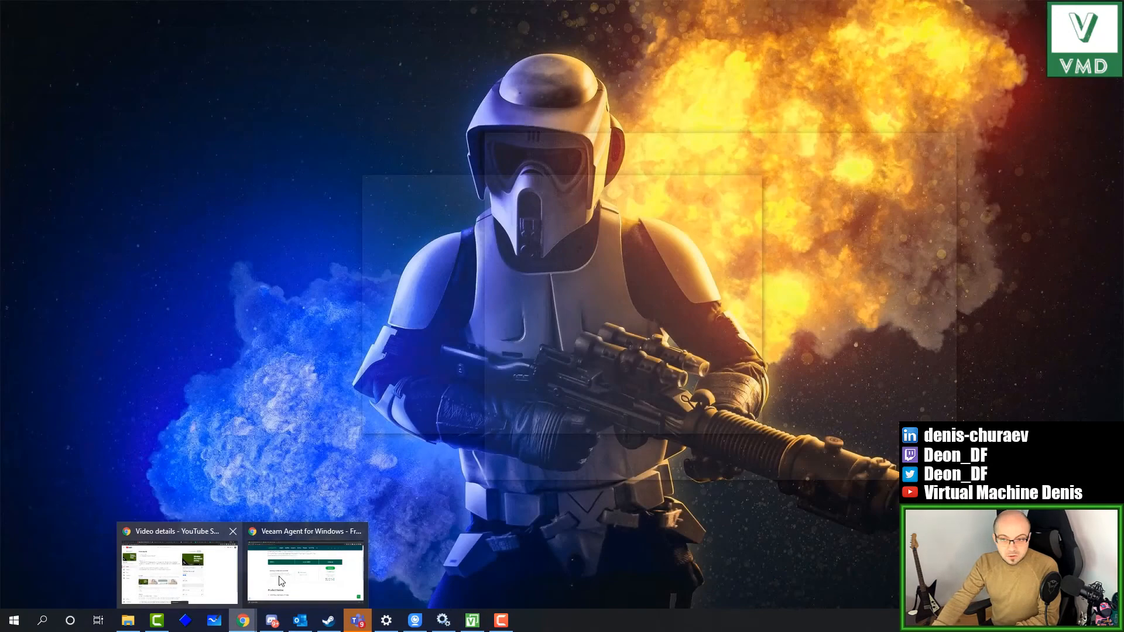
left_click(281, 581)
scroll(573, 274, "up", 5)
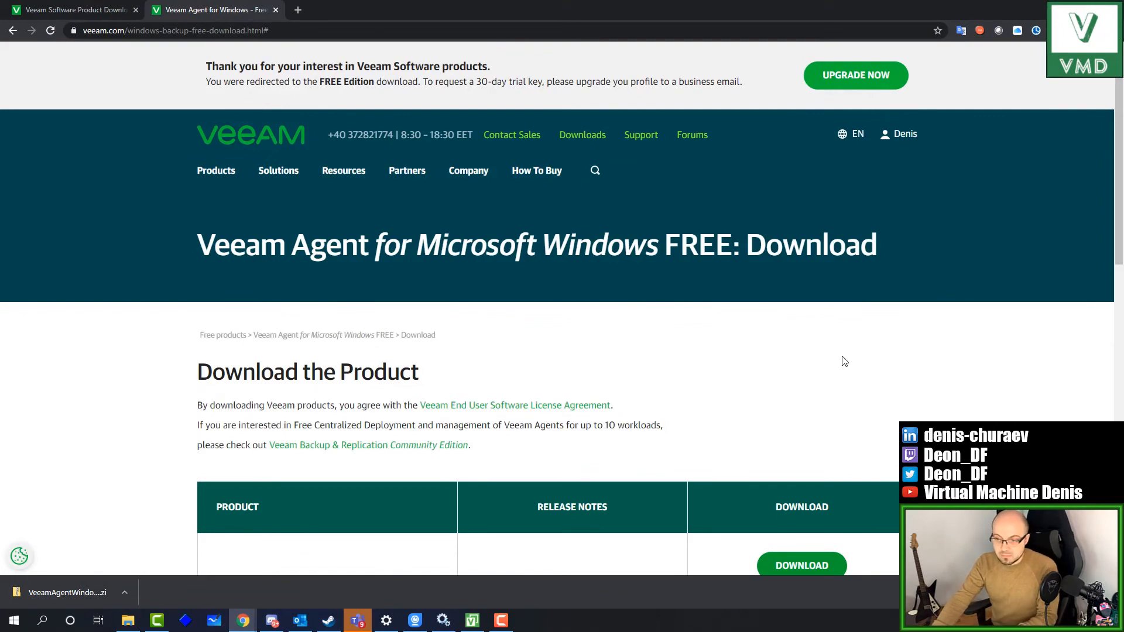
scroll(569, 267, "down", 8)
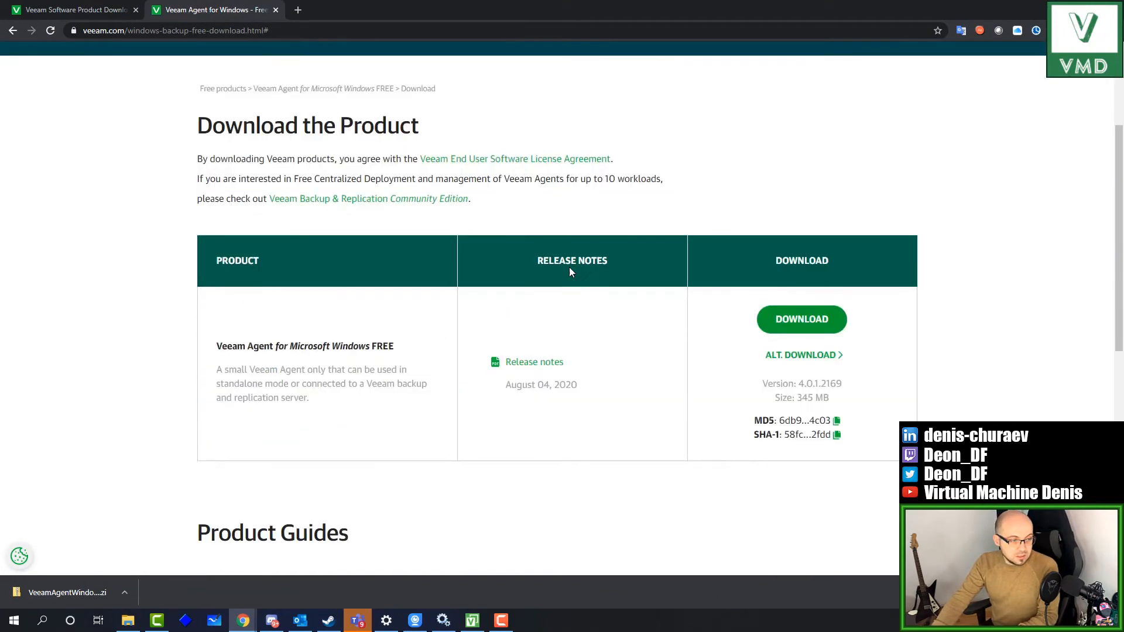
Open Veeam's Technical Documentation page from the website's resources for Veeam customers
scroll(509, 298, "up", 8)
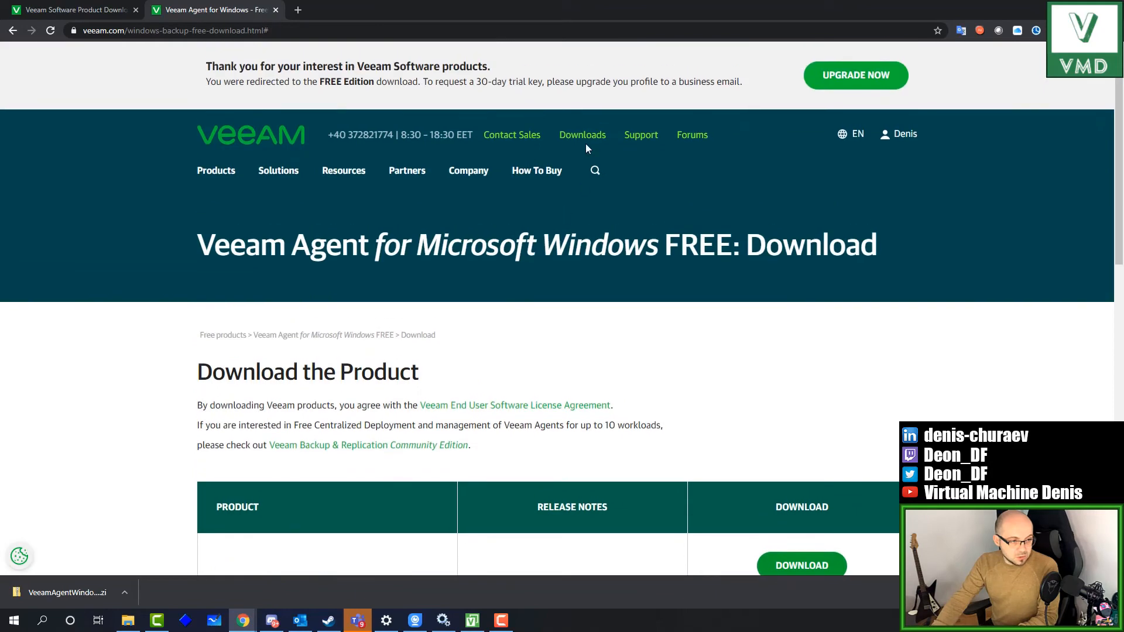
scroll(543, 258, "down", 4)
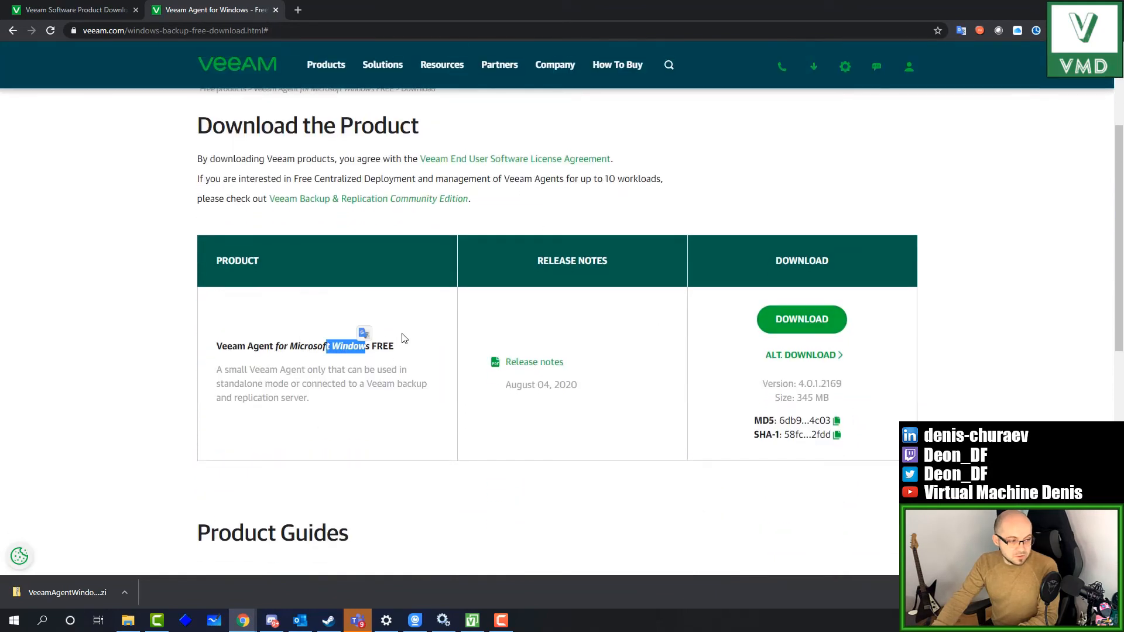
scroll(566, 328, "up", 4)
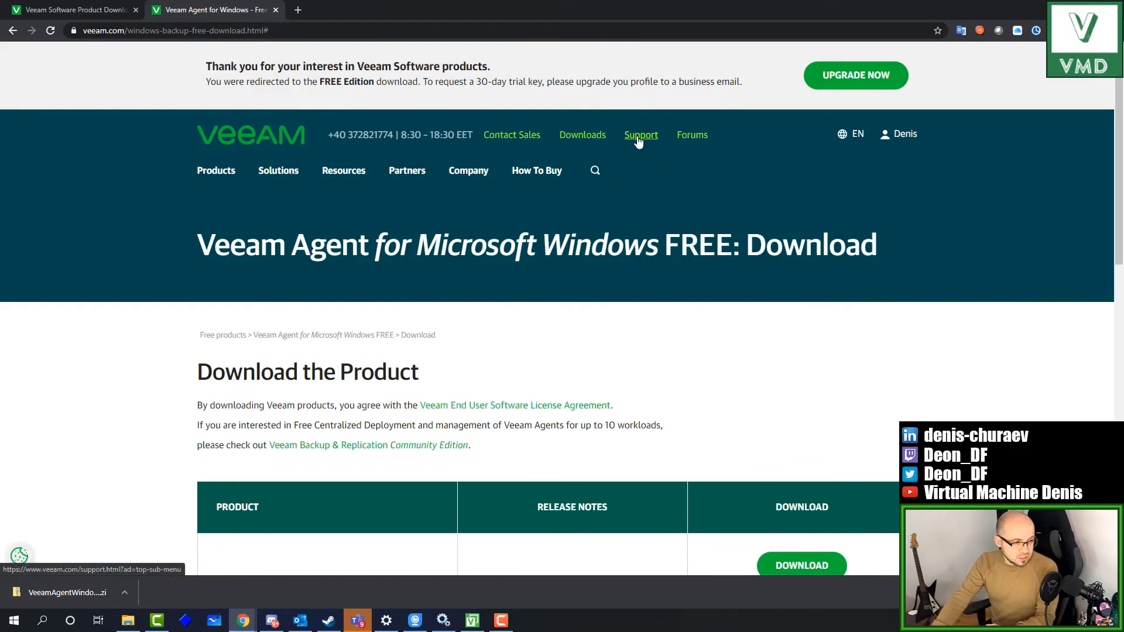
left_click(344, 170)
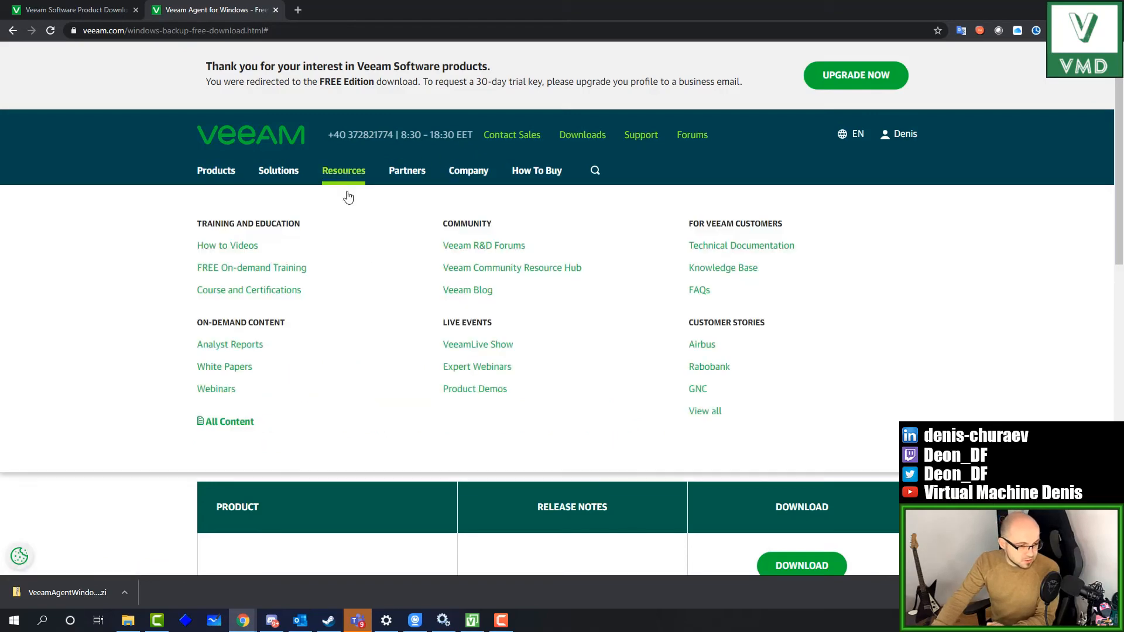
left_click(758, 246)
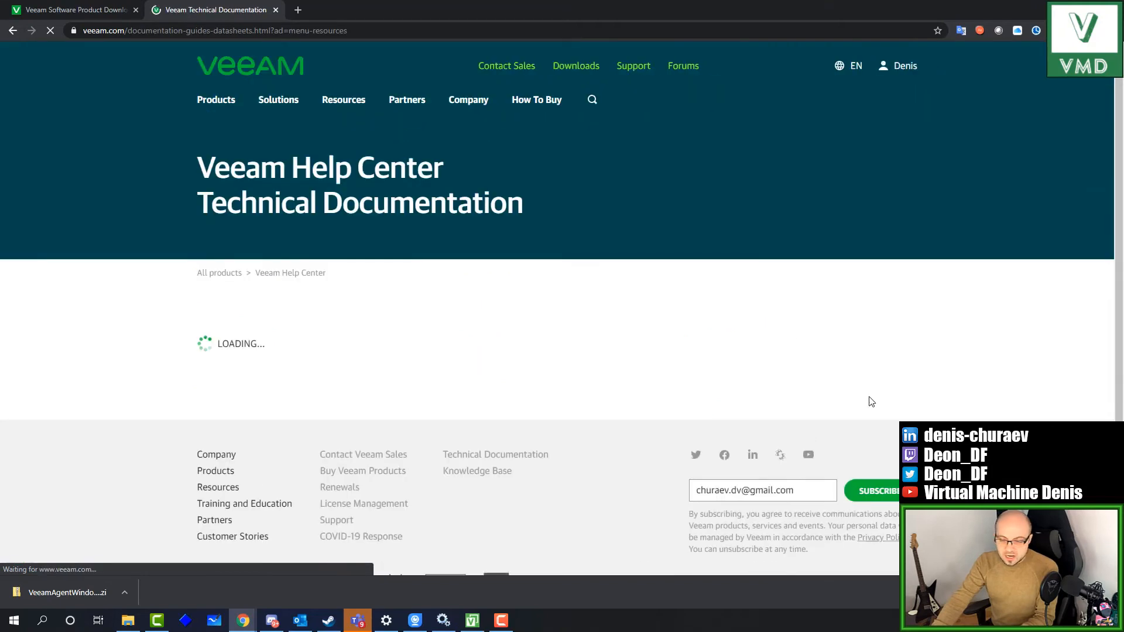
Filter the technical documentation to the product Veeam Agent for Microsoft Windows
scroll(818, 299, "down", 2)
left_click(356, 237)
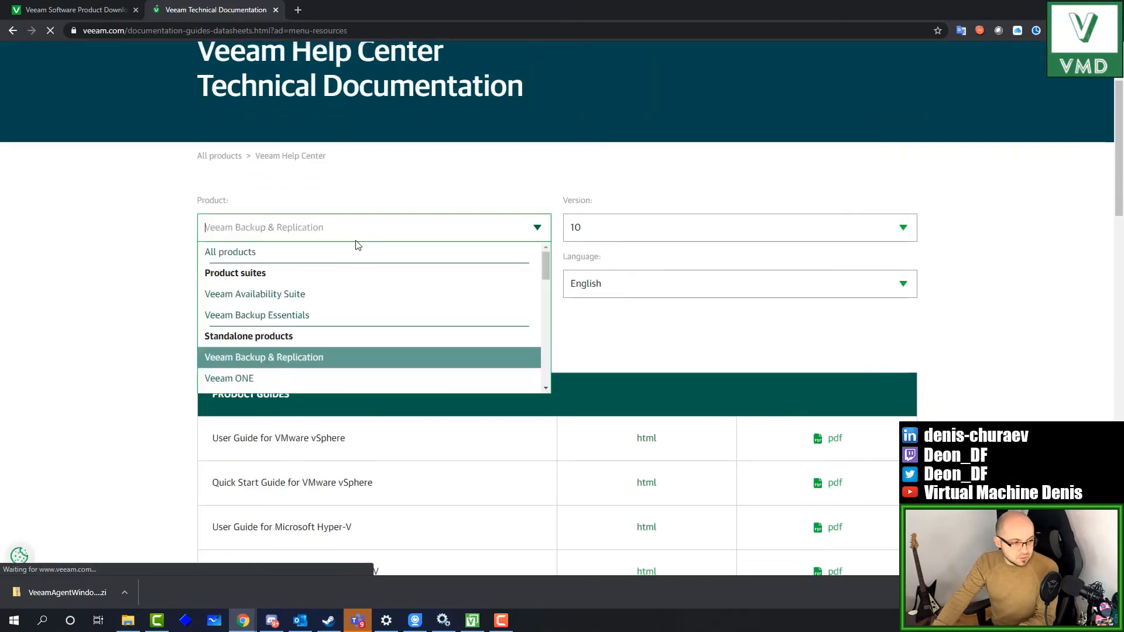
scroll(351, 328, "down", 2)
scroll(319, 326, "up", 1)
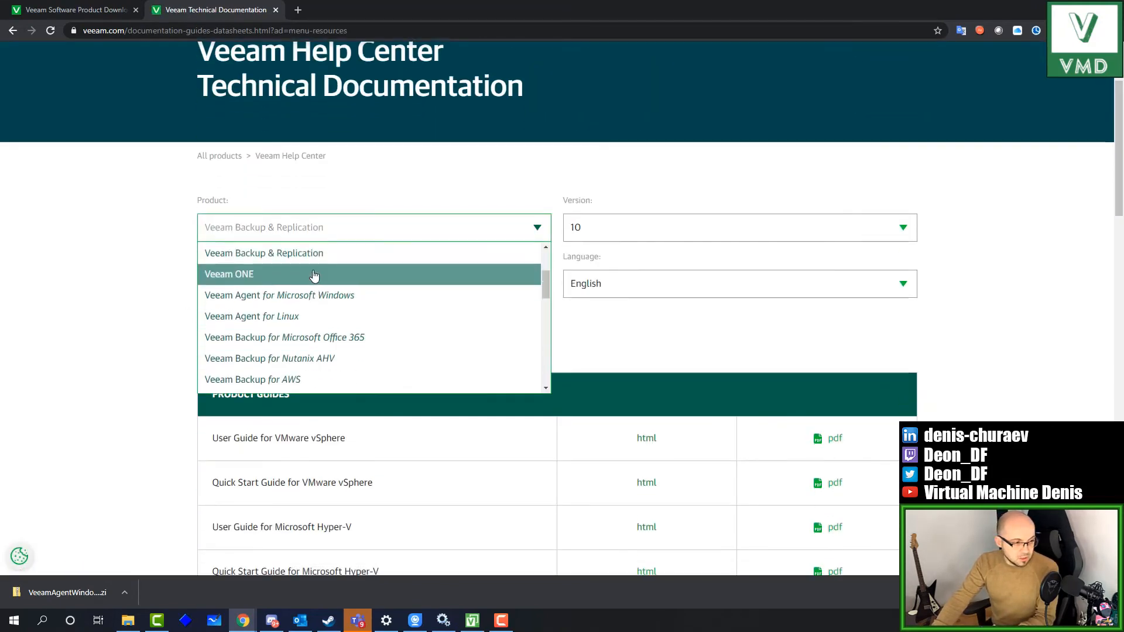
left_click(328, 345)
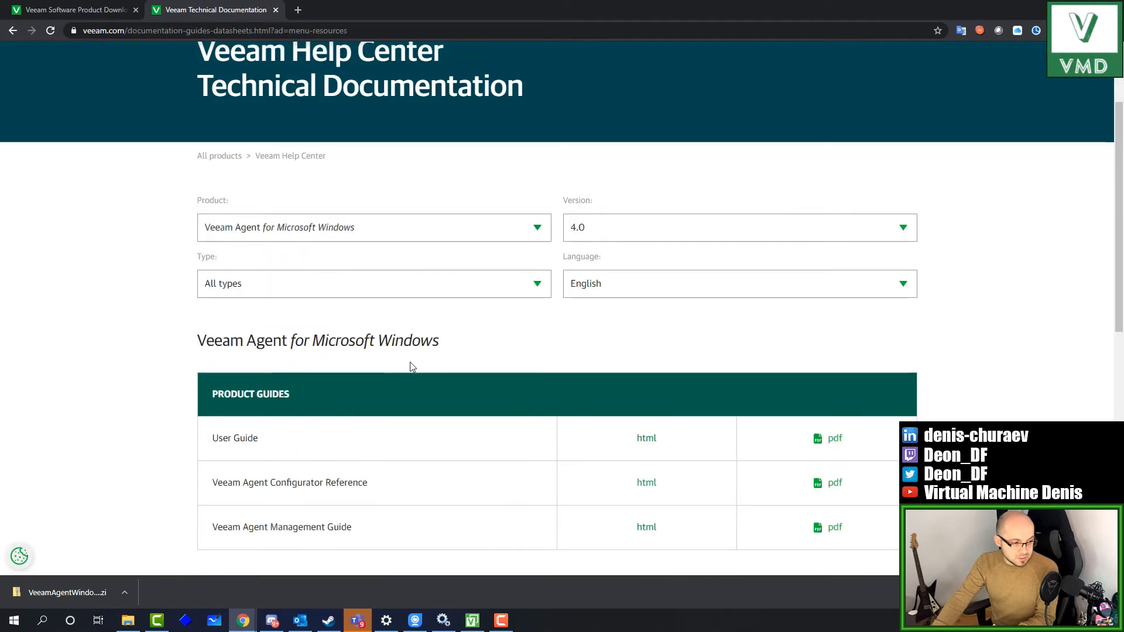
Look over the product guides for Veeam Agent for Microsoft Windows and open the HTML version of the User Guide
scroll(609, 379, "down", 2)
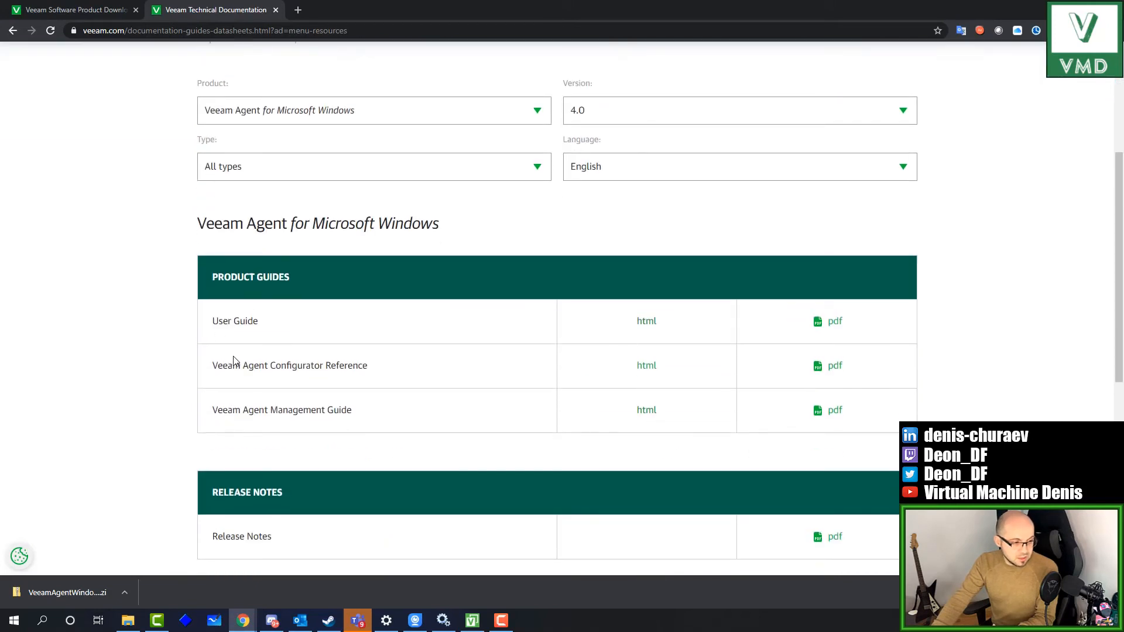
left_click_drag(229, 365, 249, 365)
left_click_drag(339, 359, 363, 351)
left_click(321, 313)
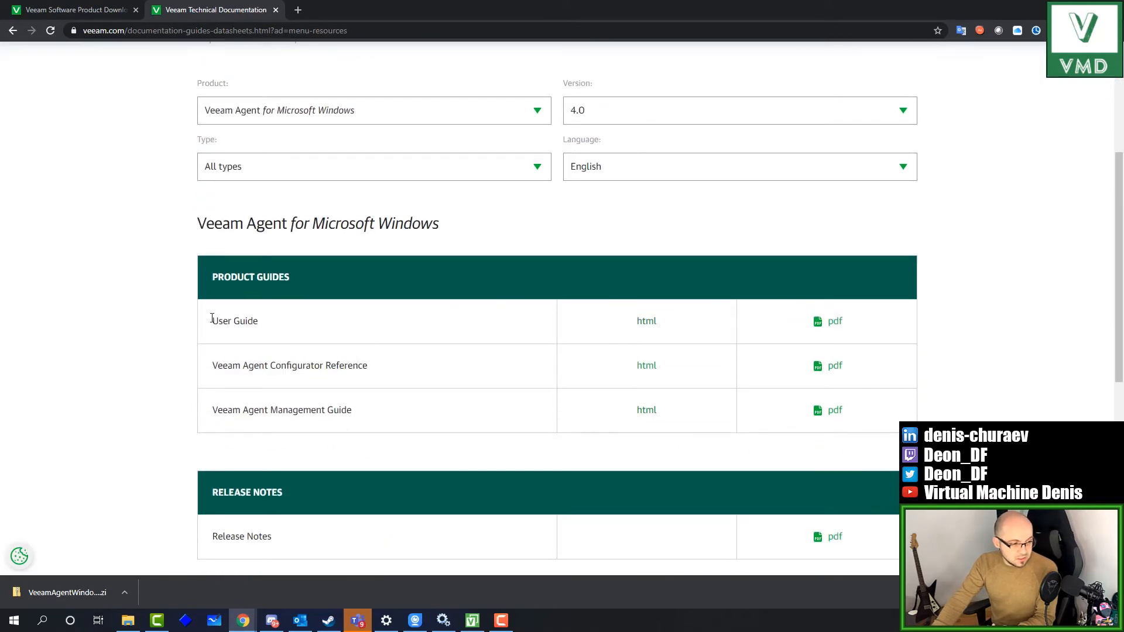
left_click_drag(212, 318, 236, 326)
left_click(555, 340)
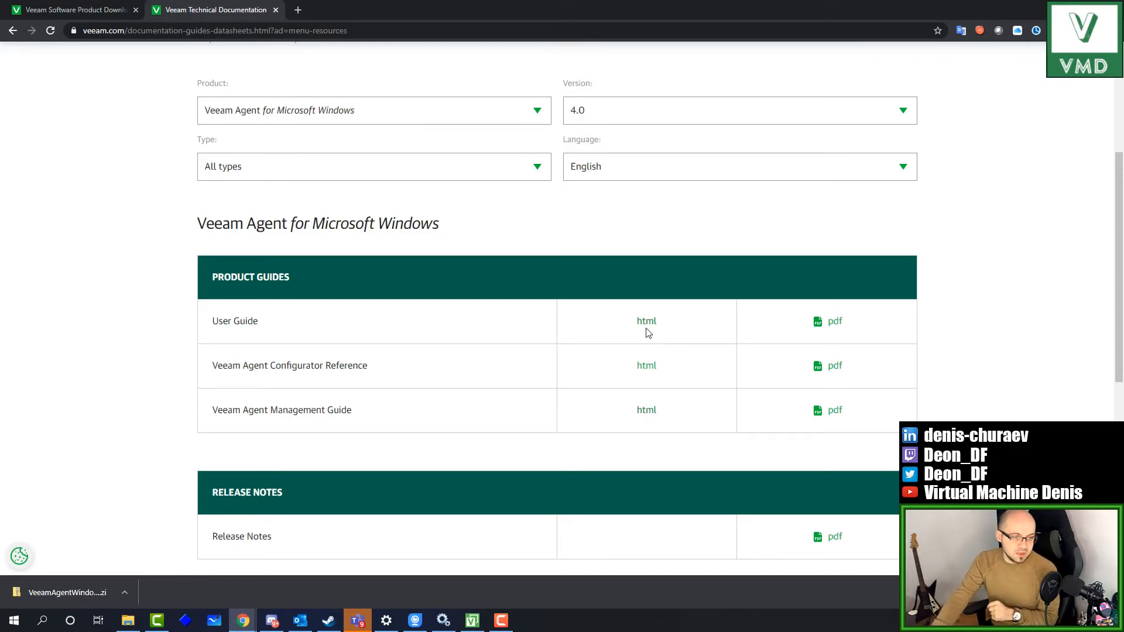
left_click(647, 321)
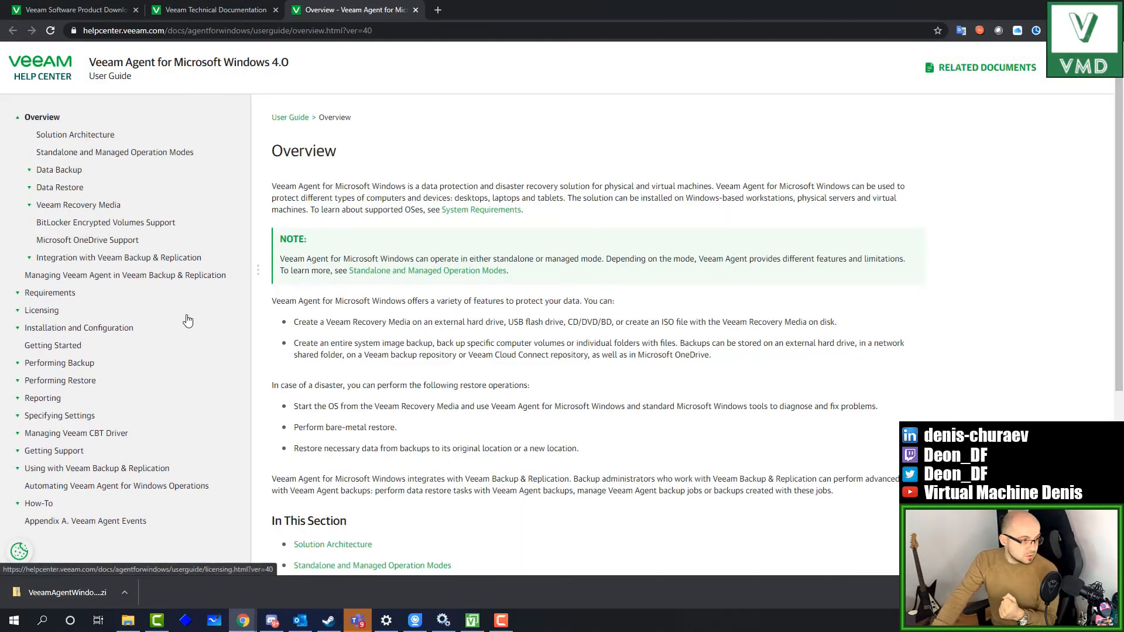
Open the user guide's Step 1. Launch New Backup Job Wizard page, under Performing Backup and Configuring Backup Job
scroll(187, 321, "down", 5)
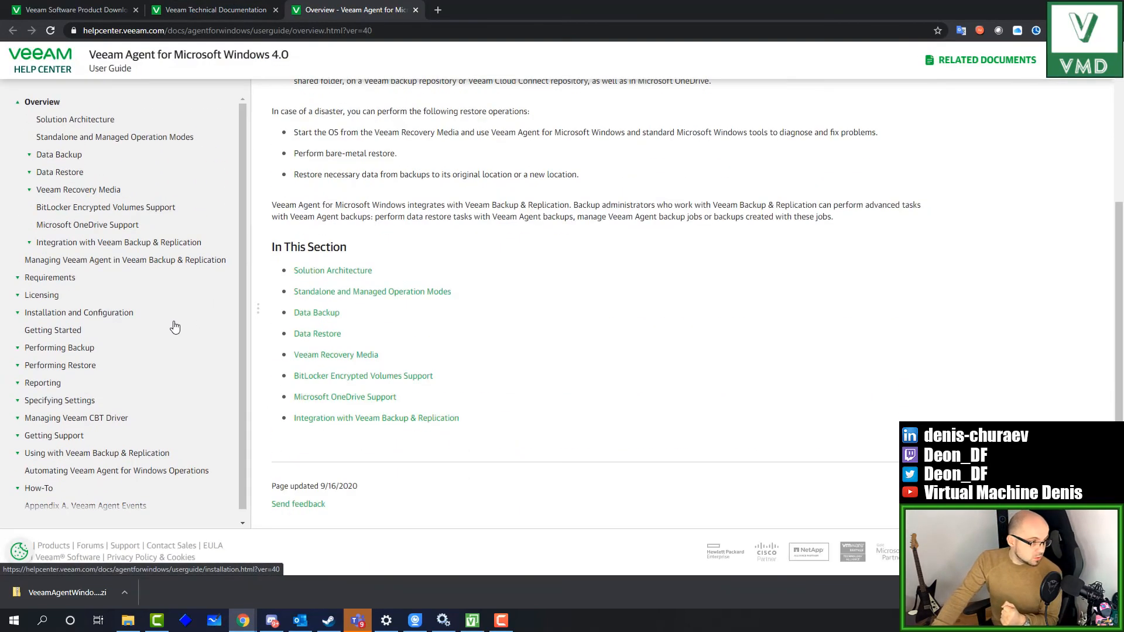
left_click(17, 348)
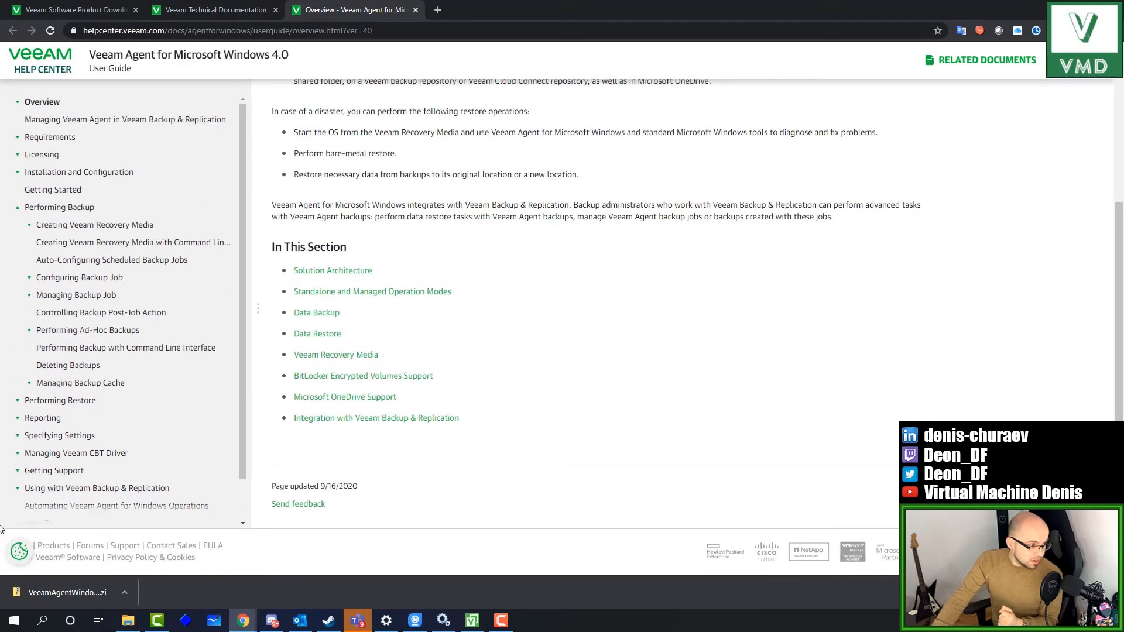
left_click(30, 278)
left_click(89, 318)
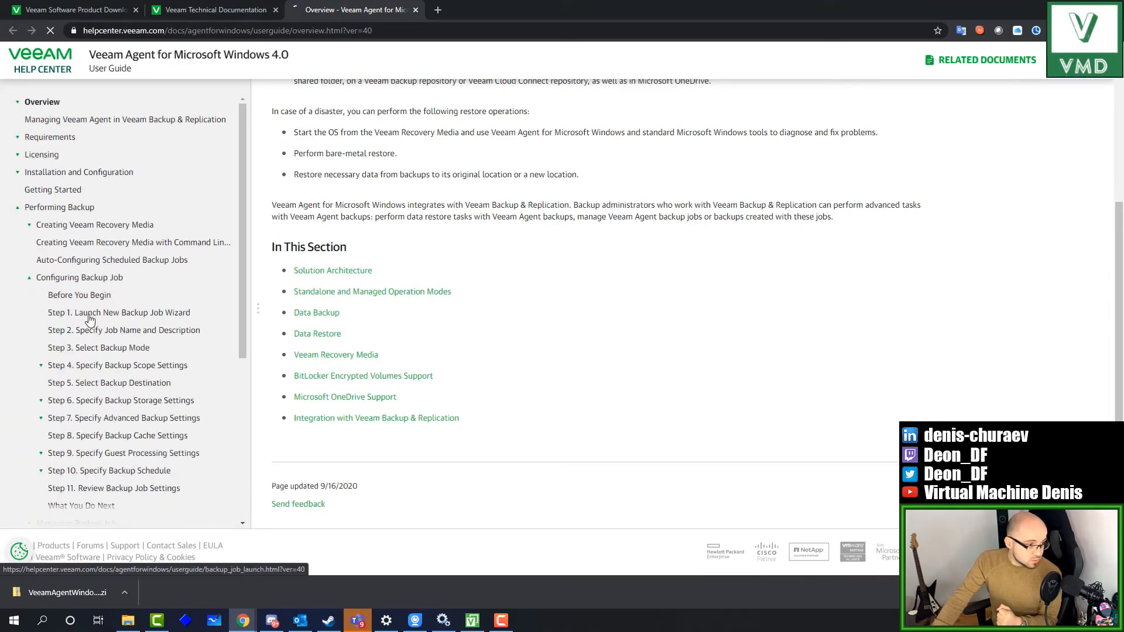
scroll(520, 301, "down", 4)
scroll(523, 299, "up", 3)
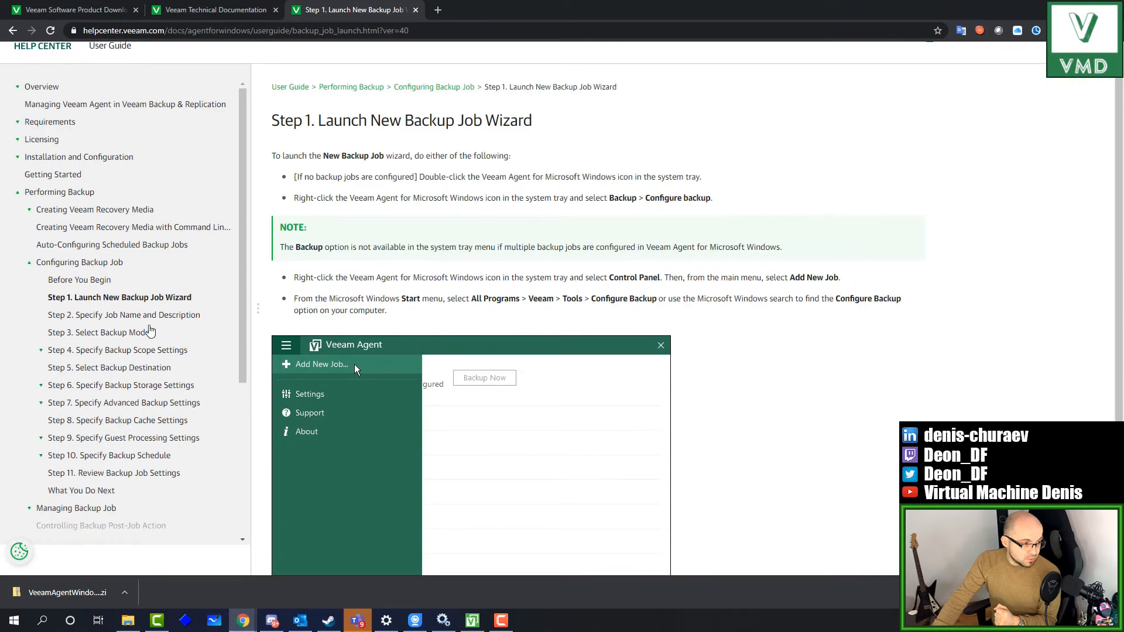
View the guide pages Step 2. Specify Job Name and Description and Step 3. Select Backup Mode
left_click(150, 316)
scroll(511, 331, "down", 2)
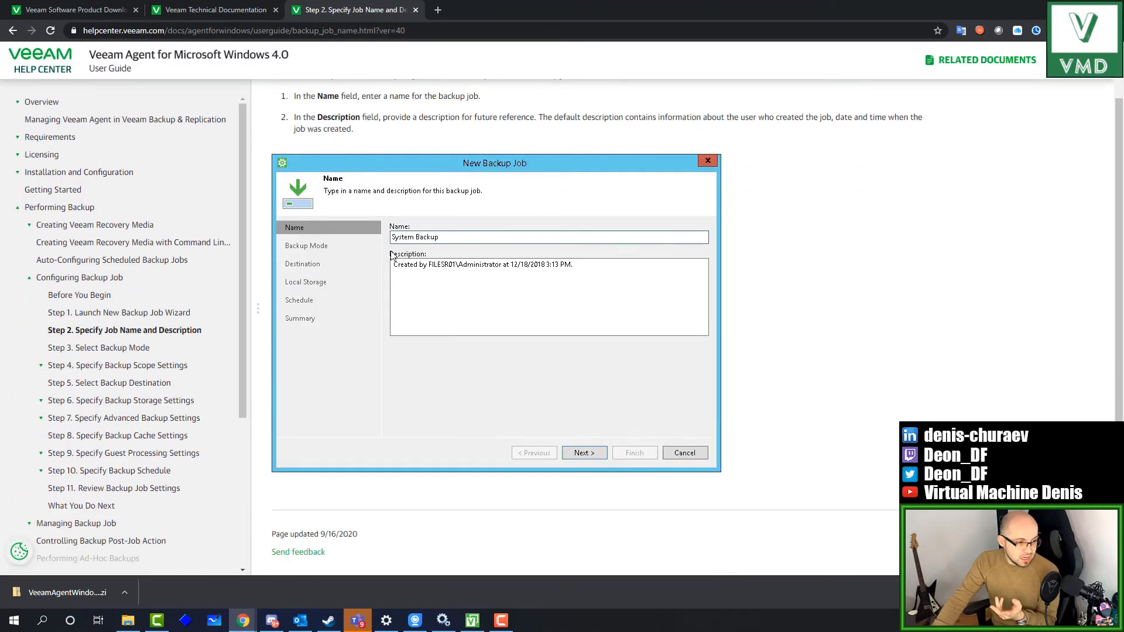
left_click(128, 348)
scroll(420, 323, "down", 3)
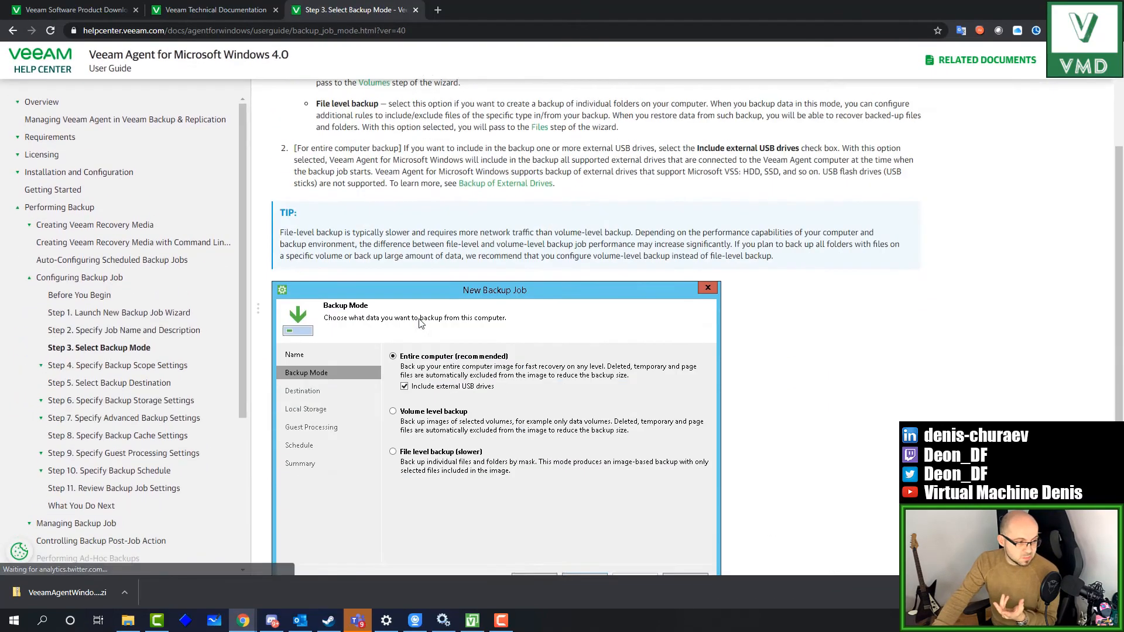
View the guide pages Step 9. Specify Guest Processing Settings and Step 7. Specify Advanced Backup Settings
scroll(108, 418, "down", 1)
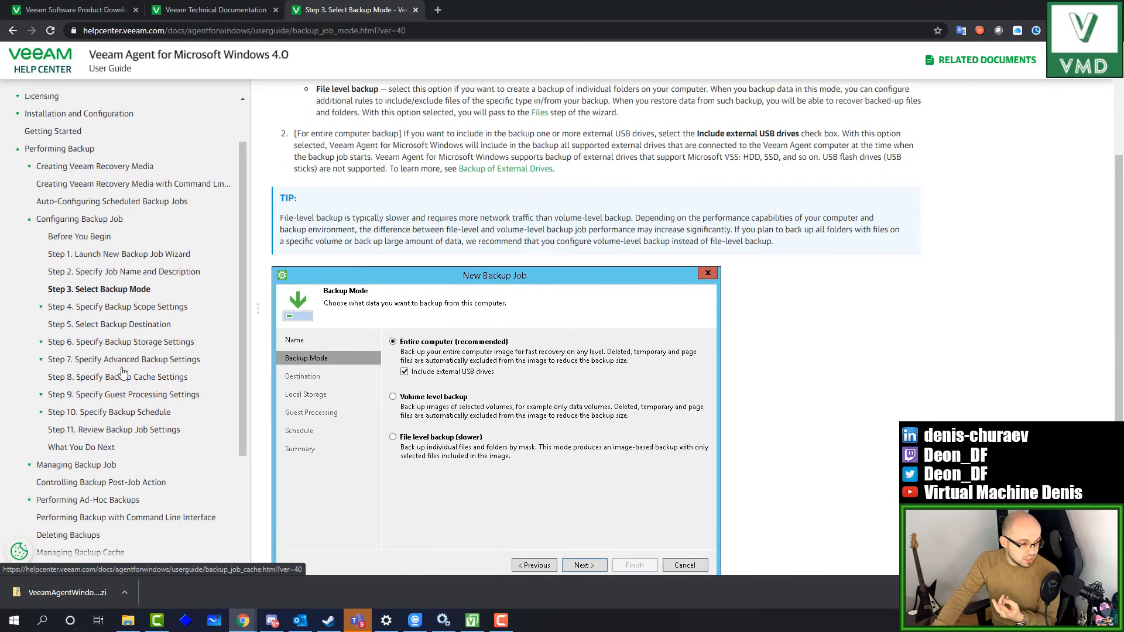
left_click(145, 395)
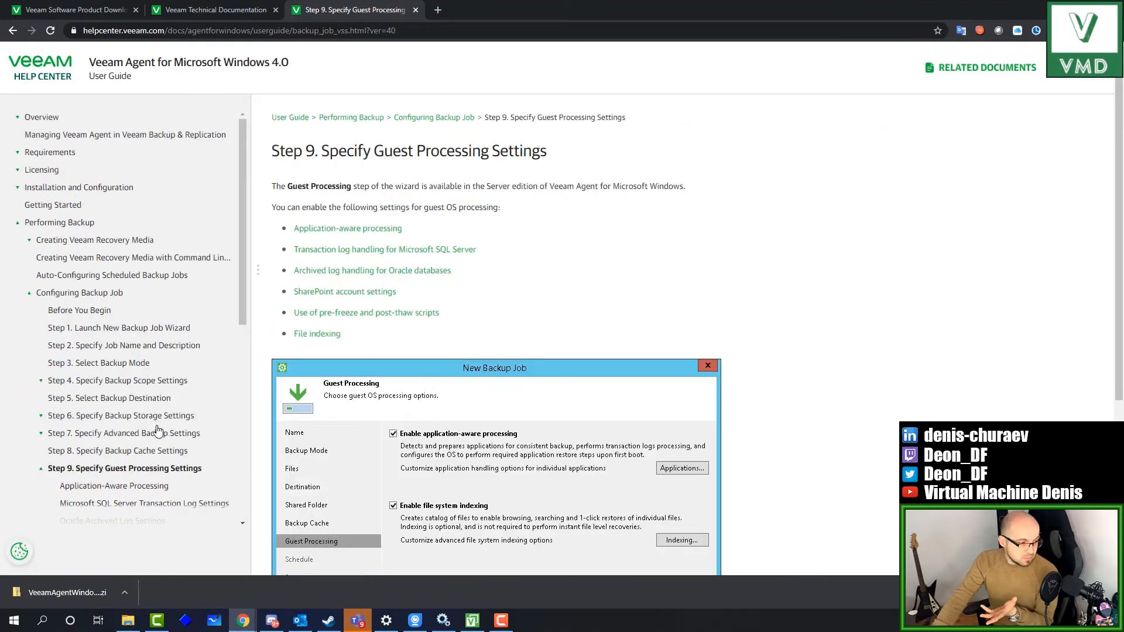
left_click(158, 431)
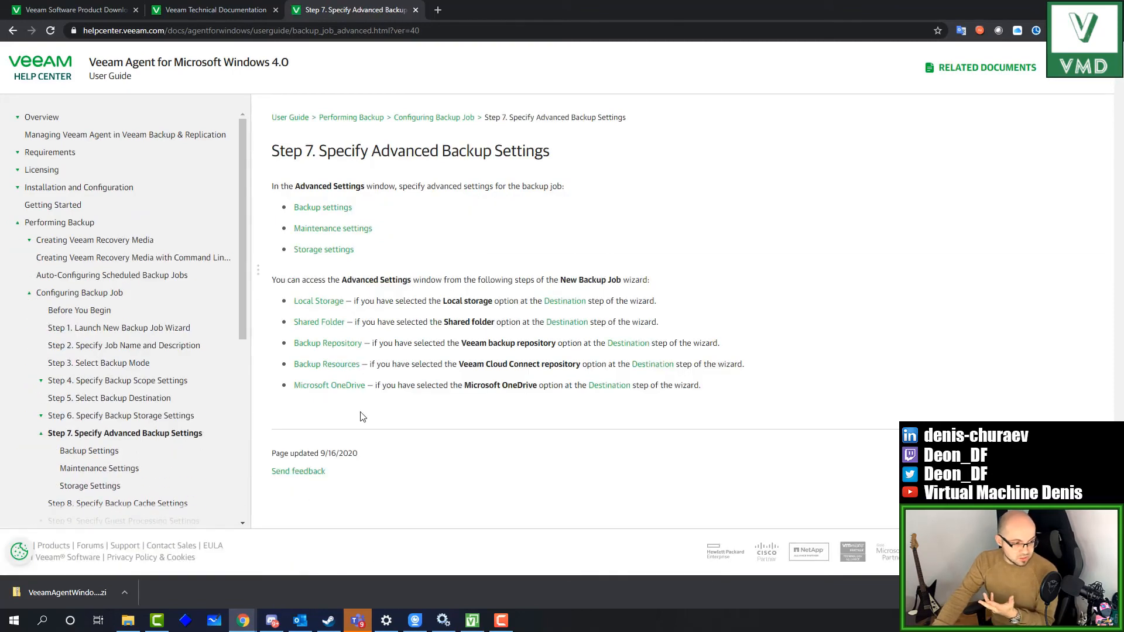